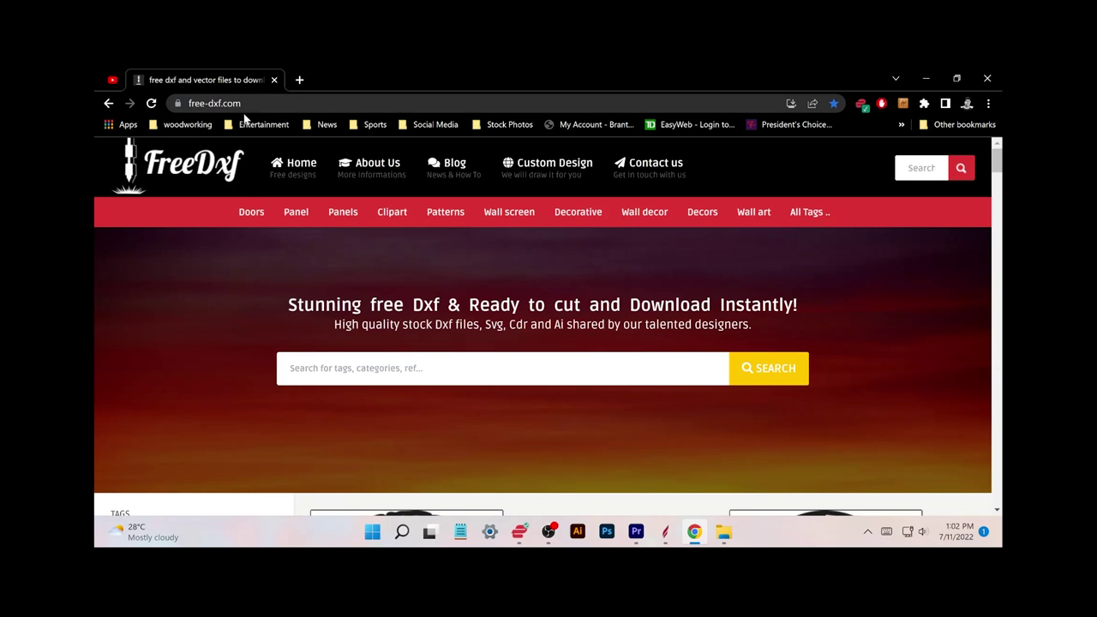
Find 'Women body 3d wall art' on FreeDxf and download its SVG file.
{"action": "scroll", "coordinate": [404, 275], "scroll_direction": "down", "scroll_amount": 3}
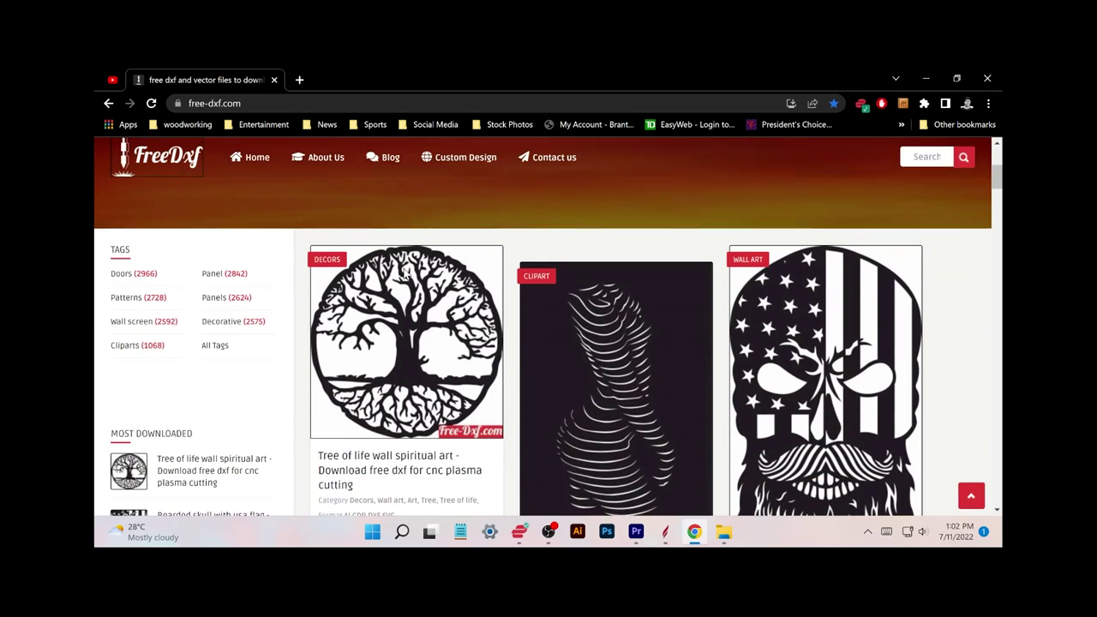
{"action": "scroll", "coordinate": [404, 273], "scroll_direction": "down", "scroll_amount": 1}
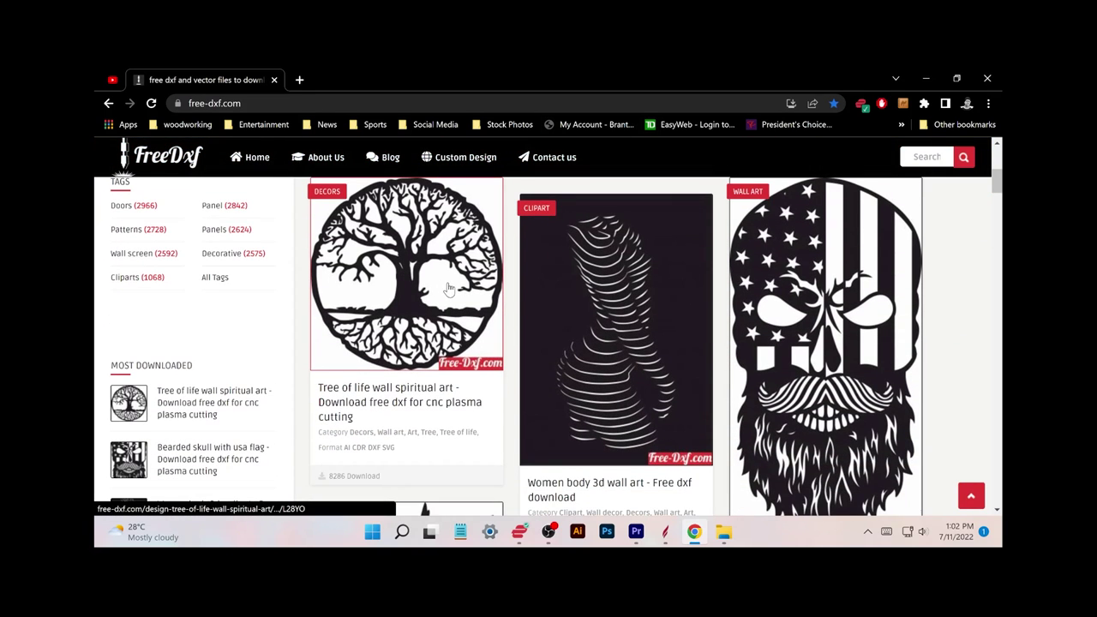
{"action": "scroll", "coordinate": [591, 291], "scroll_direction": "down", "scroll_amount": 1}
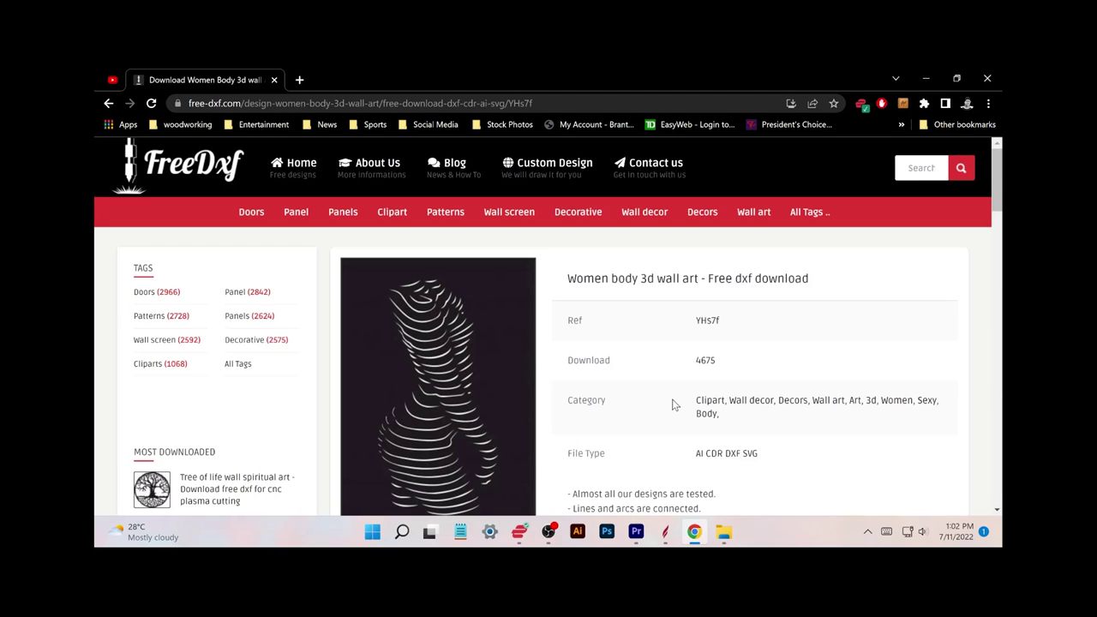
{"action": "scroll", "coordinate": [673, 405], "scroll_direction": "down", "scroll_amount": 3}
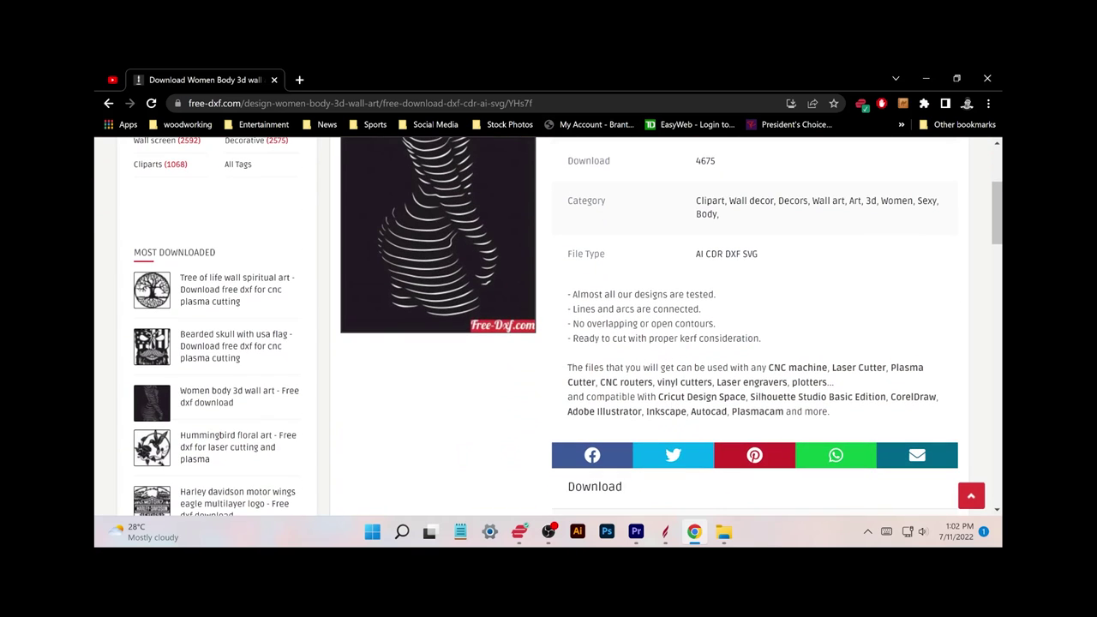
{"action": "scroll", "coordinate": [548, 326], "scroll_direction": "up", "scroll_amount": 1}
{"action": "scroll", "coordinate": [673, 404], "scroll_direction": "down", "scroll_amount": 4}
{"action": "scroll", "coordinate": [889, 433], "scroll_direction": "down", "scroll_amount": 1}
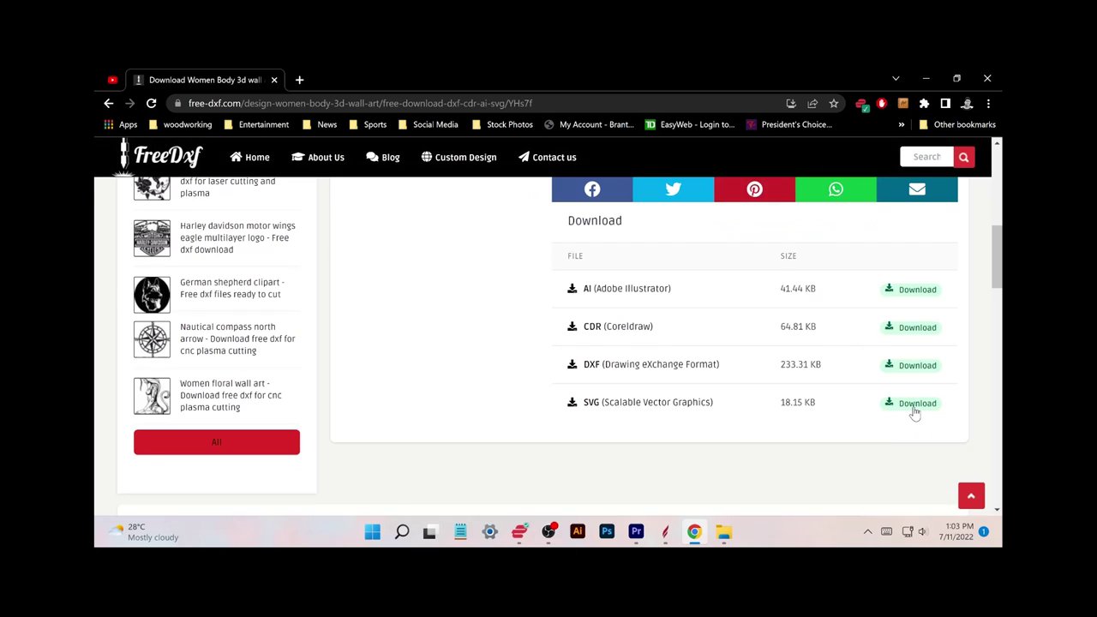
{"action": "left_click", "coordinate": [915, 413]}
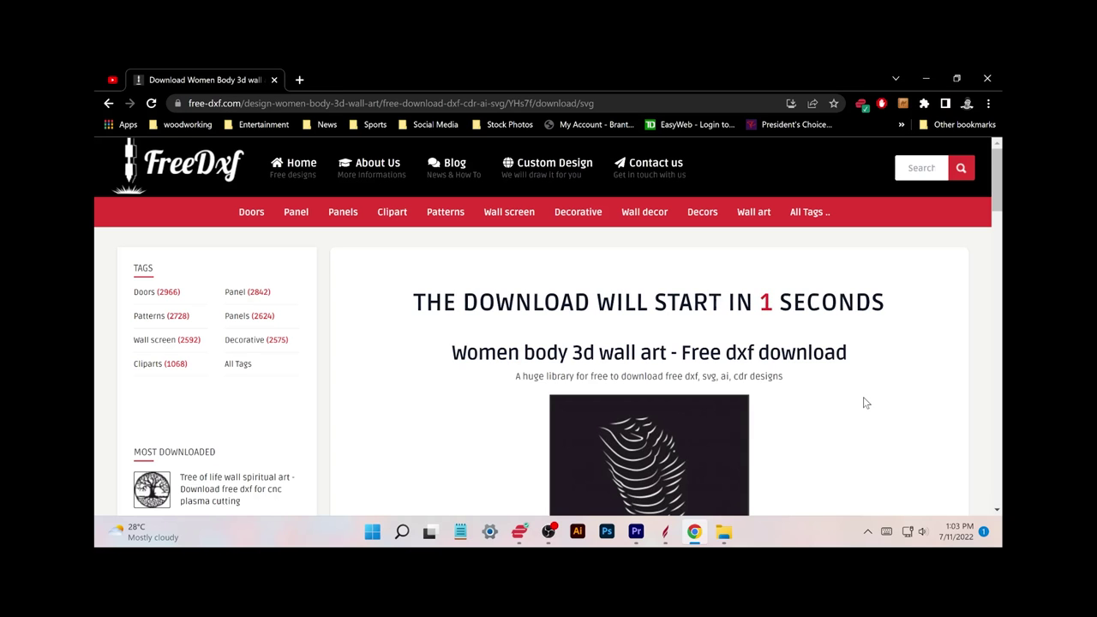
{"action": "scroll", "coordinate": [863, 399], "scroll_direction": "down", "scroll_amount": 2}
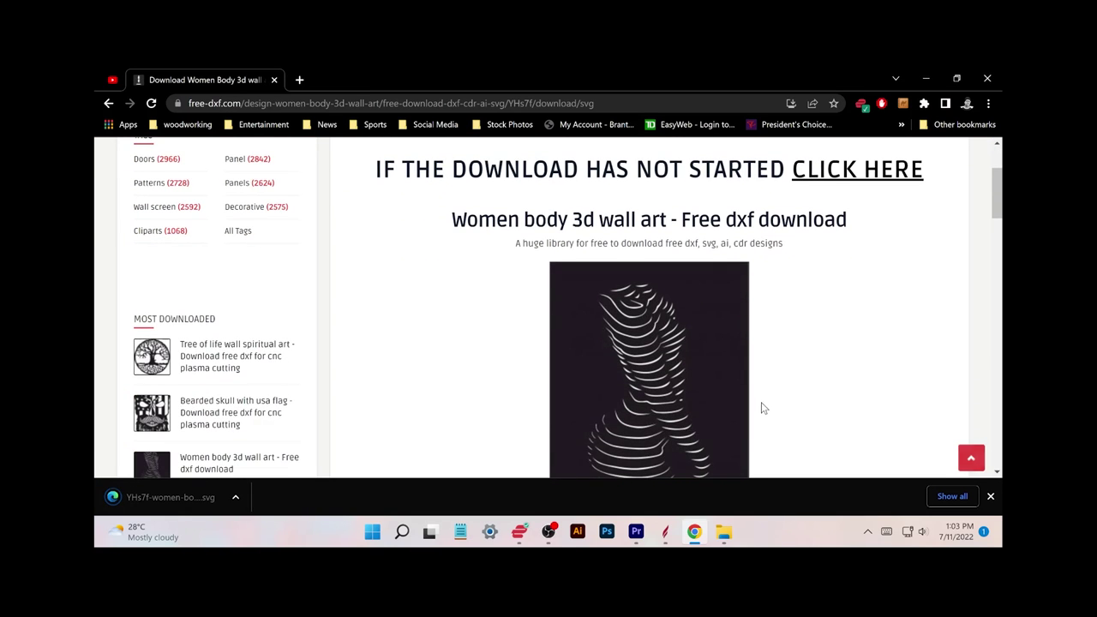
{"action": "scroll", "coordinate": [660, 422], "scroll_direction": "down", "scroll_amount": 3}
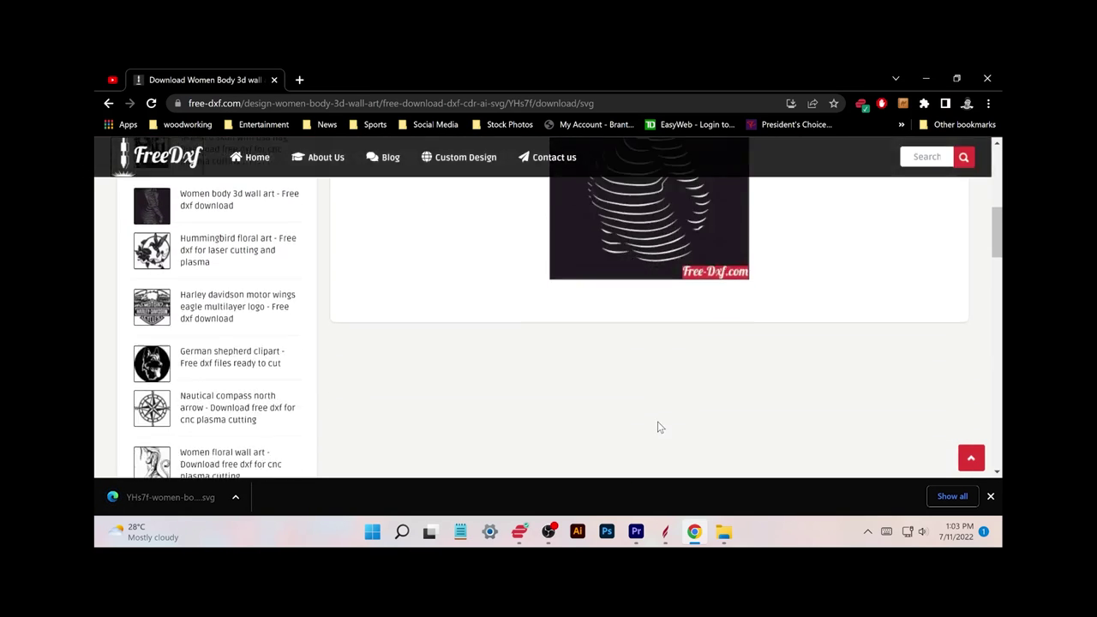
{"action": "scroll", "coordinate": [660, 427], "scroll_direction": "down", "scroll_amount": 3}
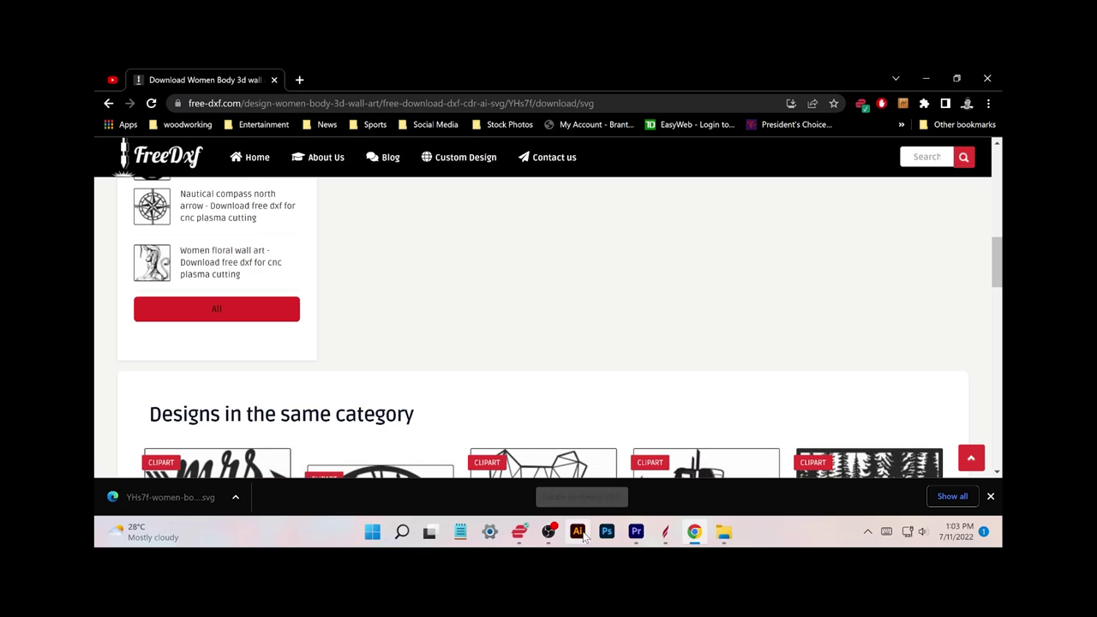
Create a 15 × 5.1 × 1.5 inch single-sided job with Z zero on the material surface.
{"action": "left_click", "coordinate": [665, 533]}
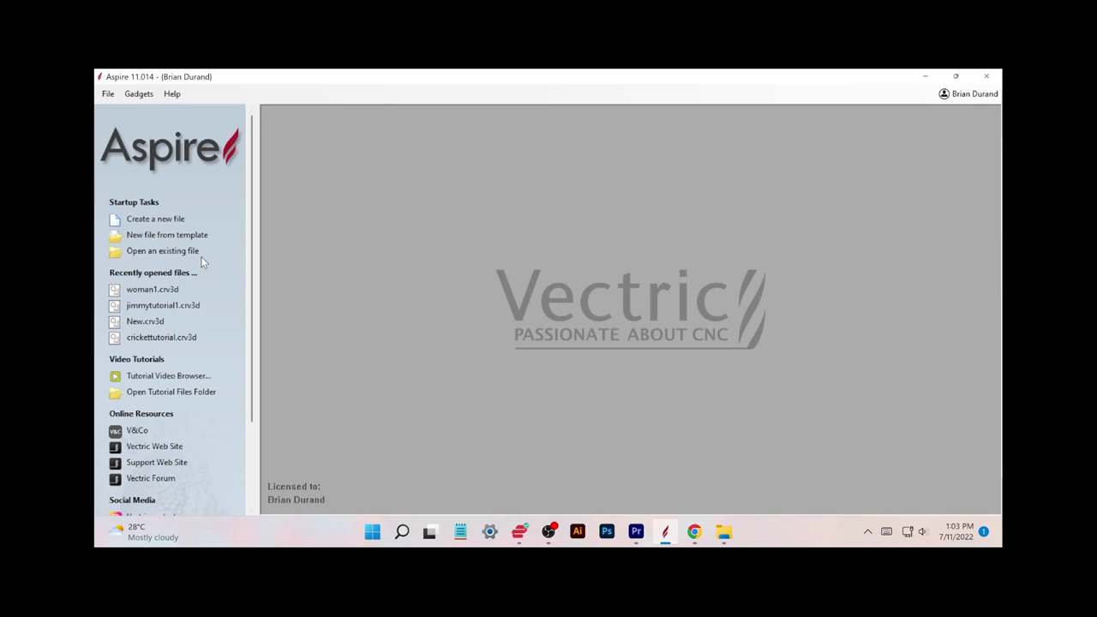
{"action": "left_click", "coordinate": [141, 219]}
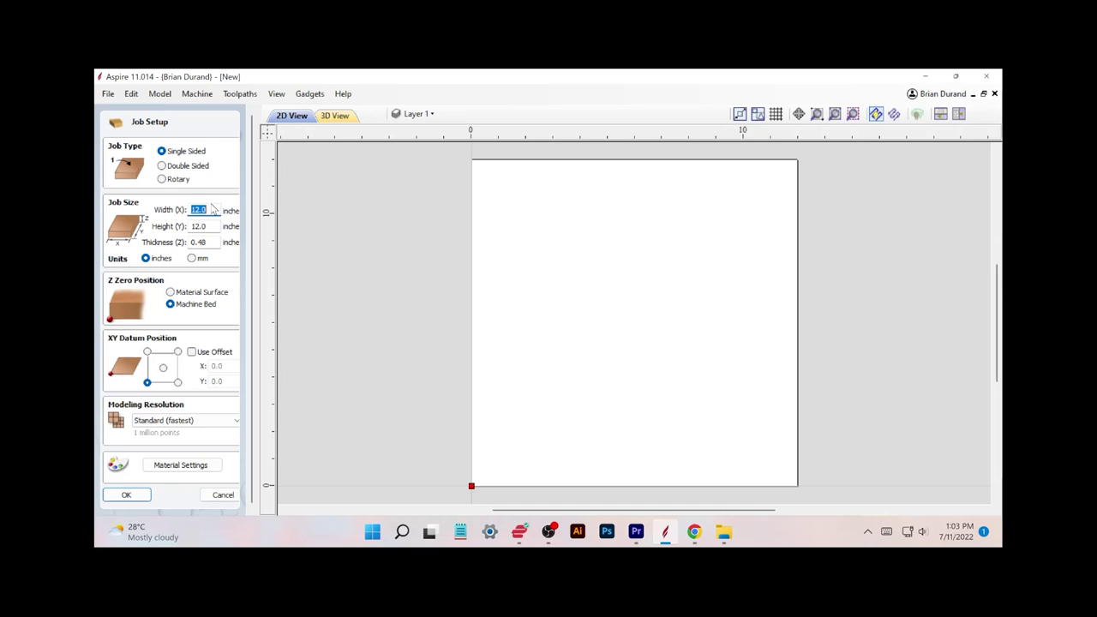
{"action": "type", "text": "15"}
{"action": "key", "text": "Tab"}
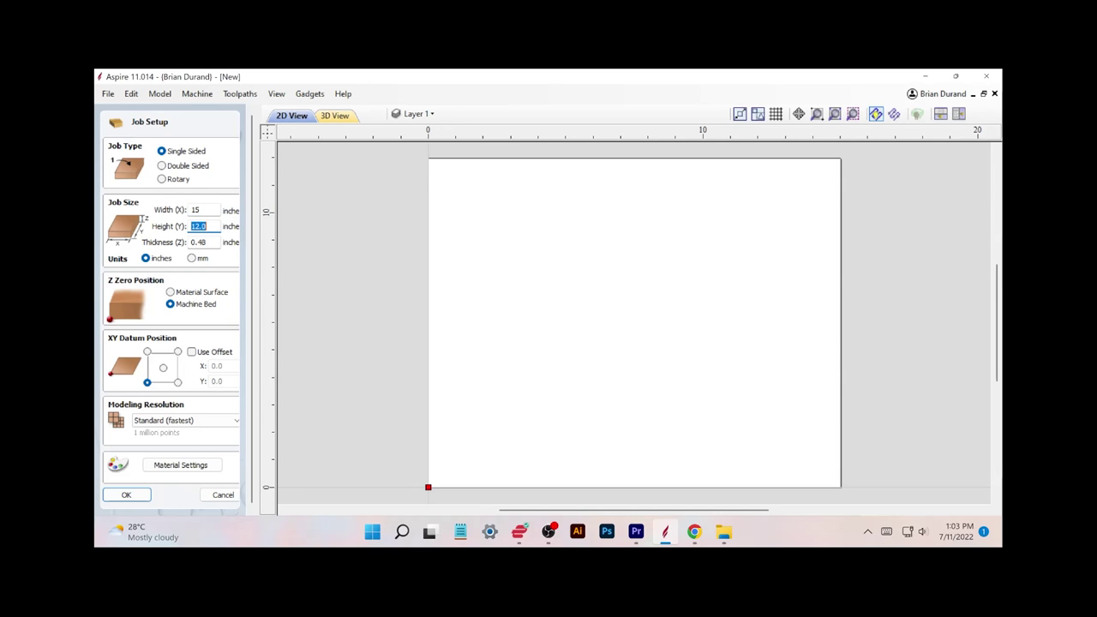
{"action": "type", "text": "5."}
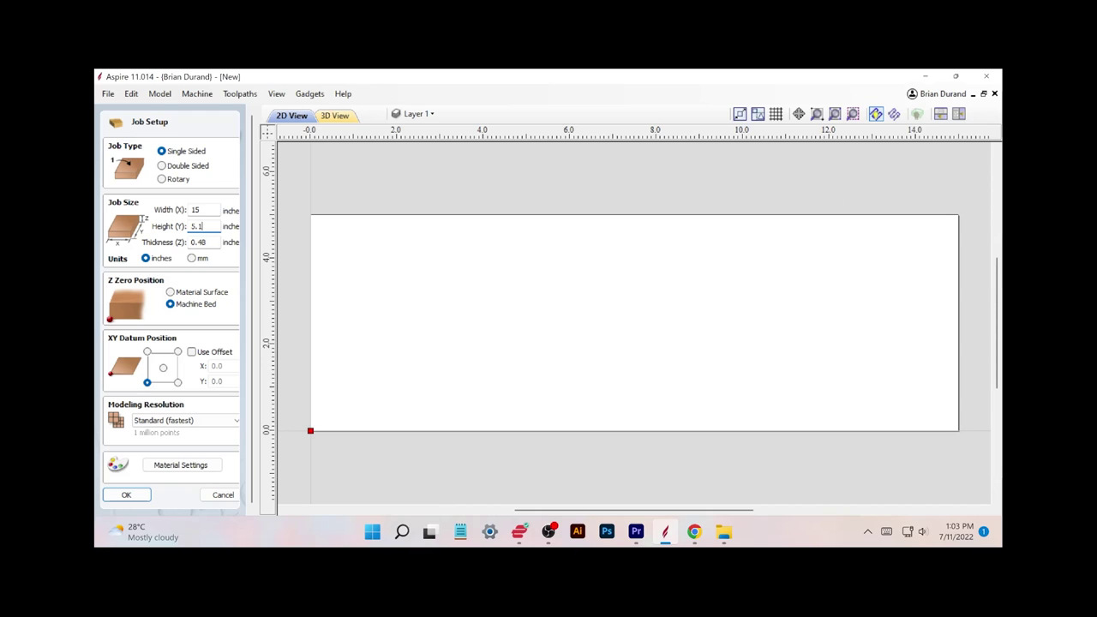
{"action": "type", "text": "1"}
{"action": "key", "text": "Tab"}
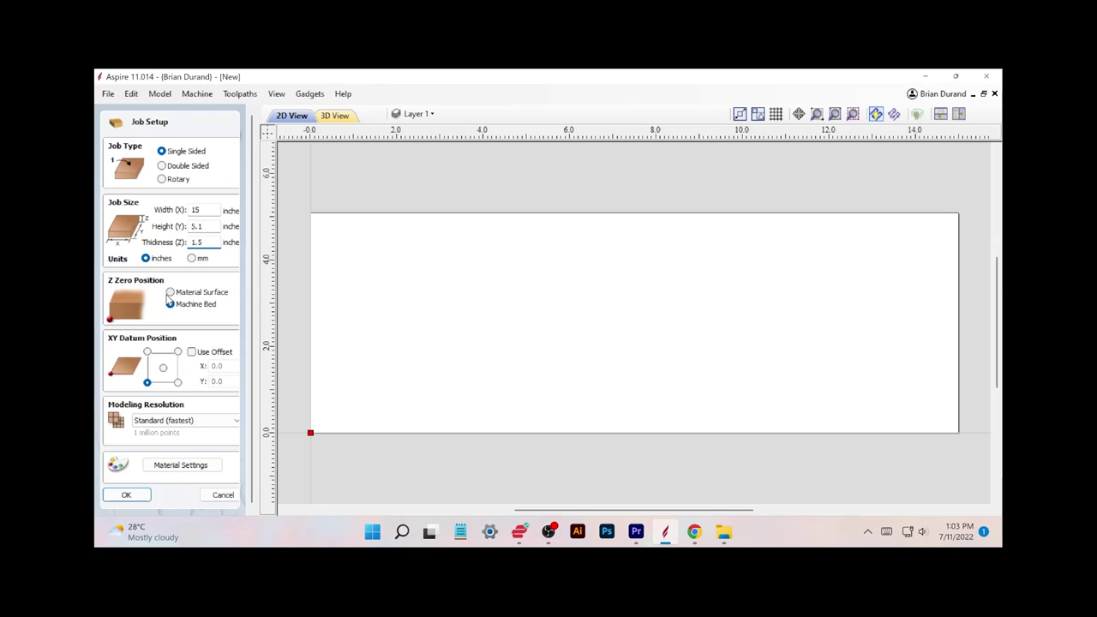
{"action": "left_click", "coordinate": [170, 293]}
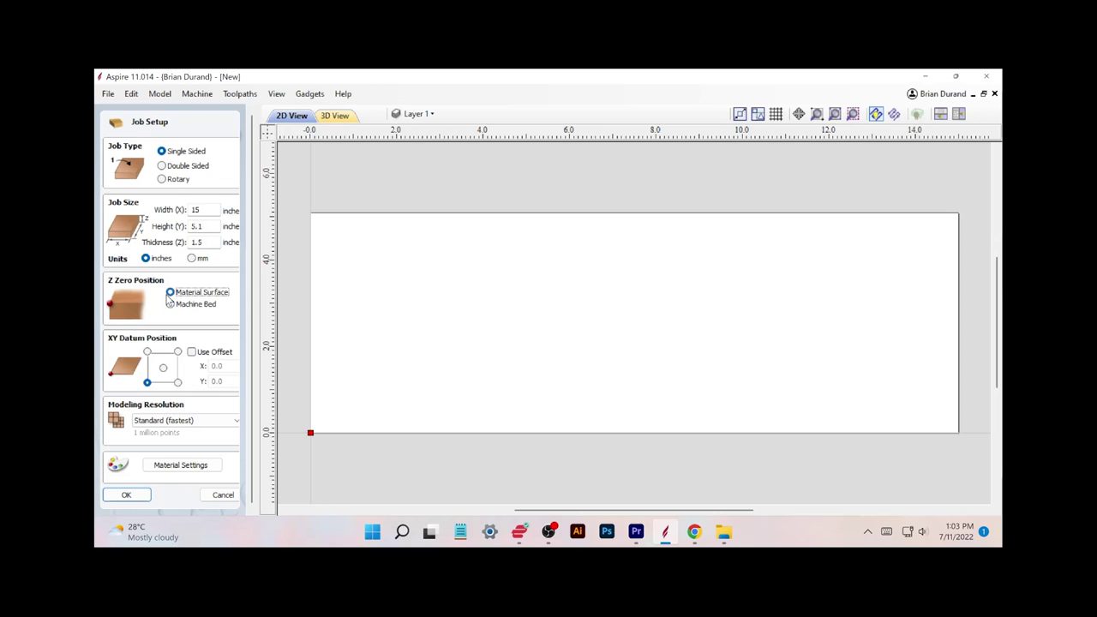
{"action": "left_click", "coordinate": [127, 495]}
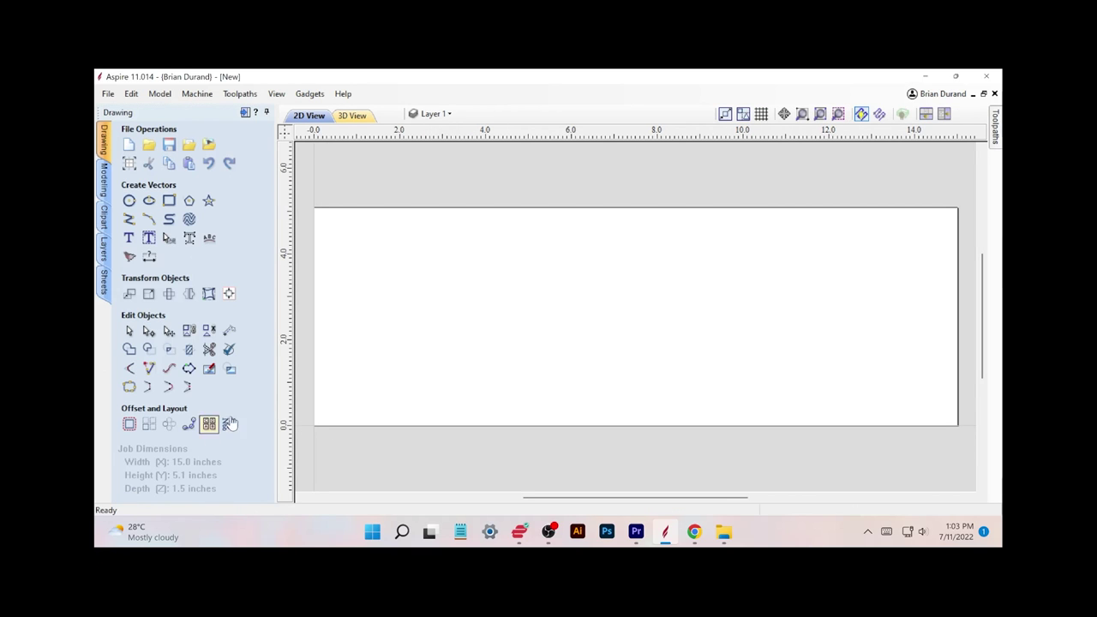
Import the women-body SVG from the Downloads folder as vectors.
{"action": "left_click", "coordinate": [189, 148]}
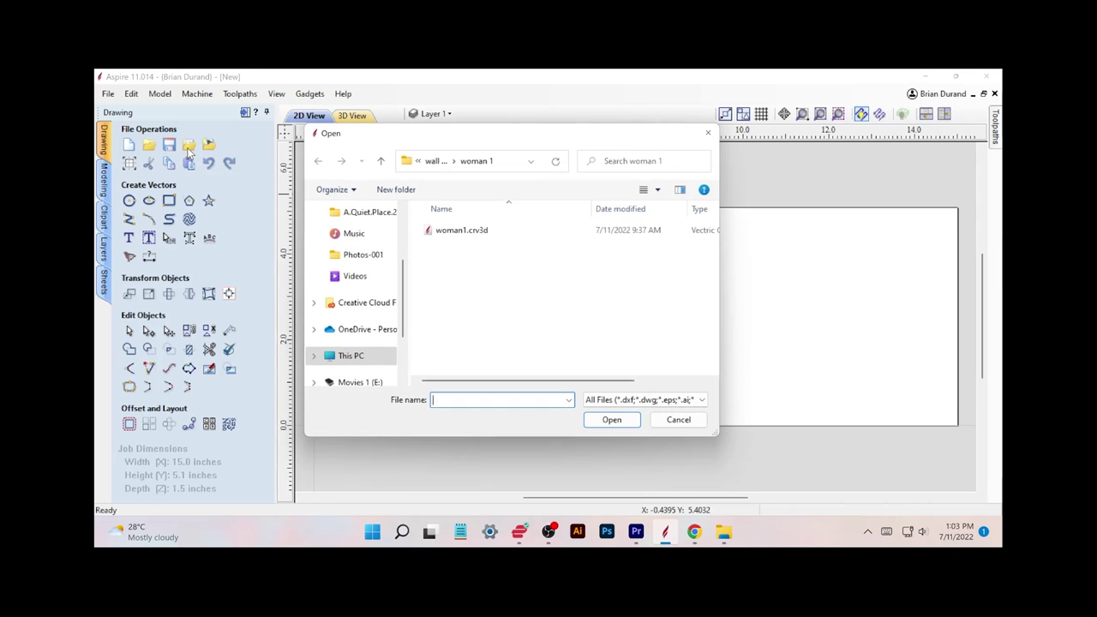
{"action": "scroll", "coordinate": [384, 216], "scroll_direction": "up", "scroll_amount": 3}
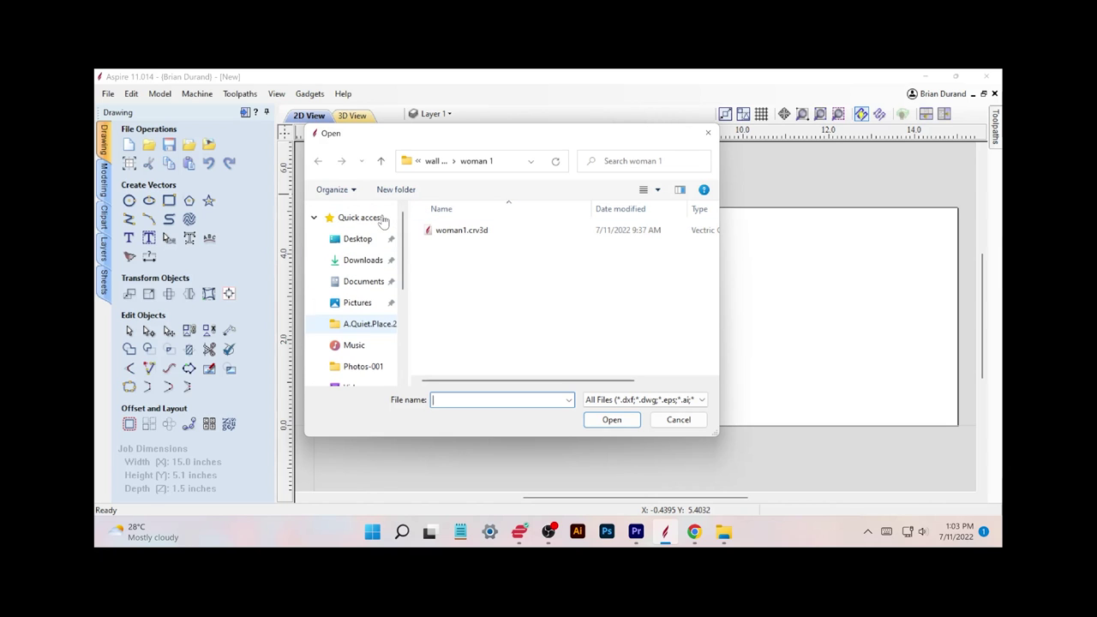
{"action": "left_click", "coordinate": [374, 267]}
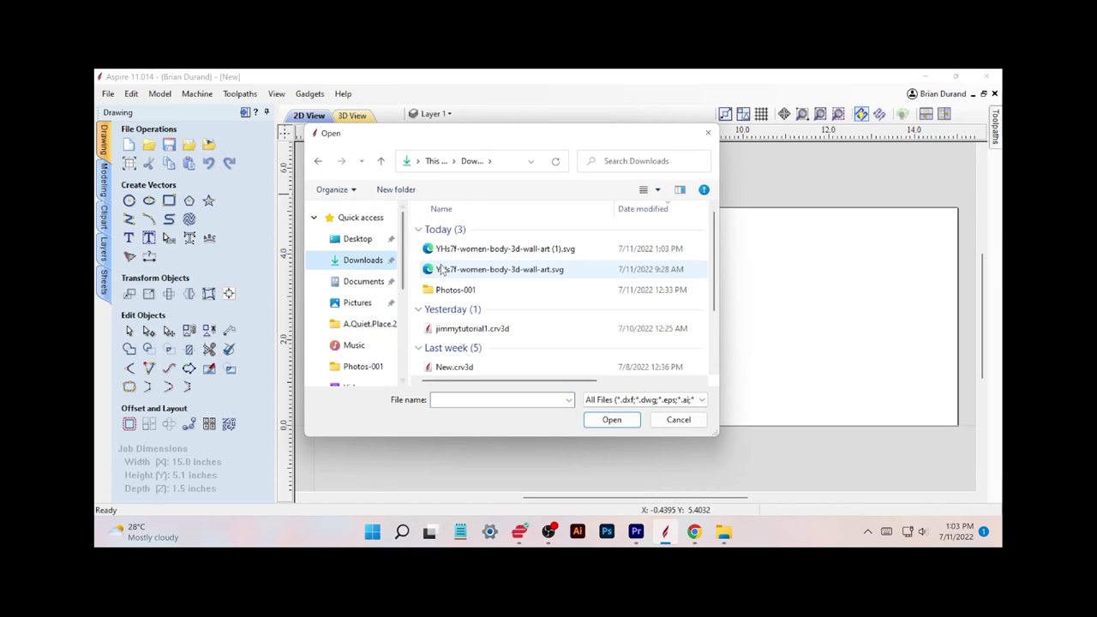
{"action": "double_click", "coordinate": [482, 257]}
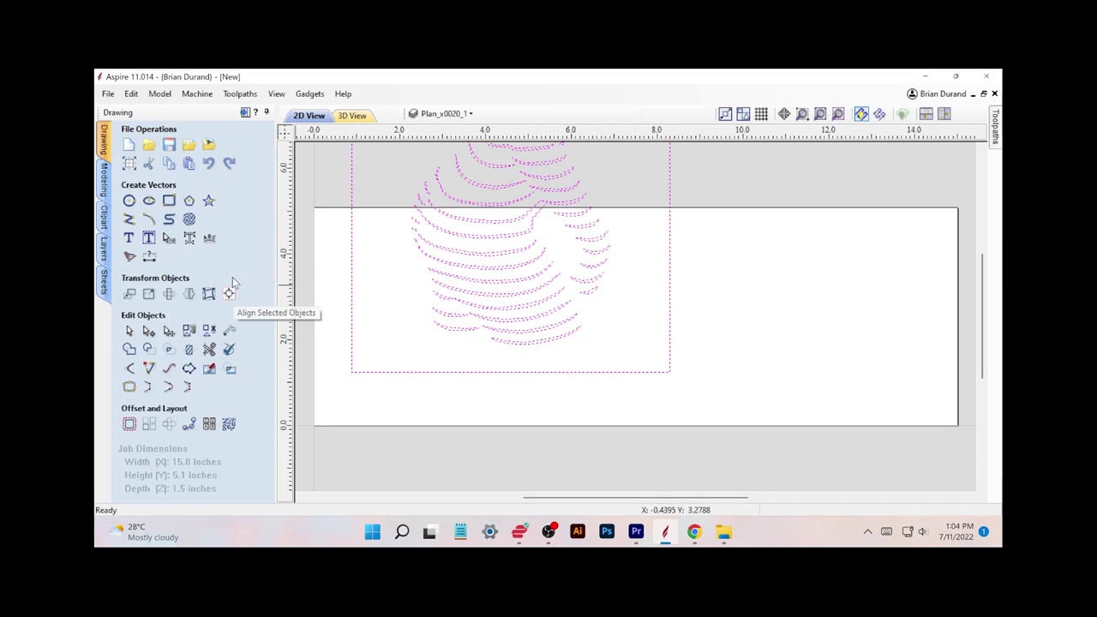
Shrink the imported women-body vectors so they fit on the board.
{"action": "left_click", "coordinate": [149, 294]}
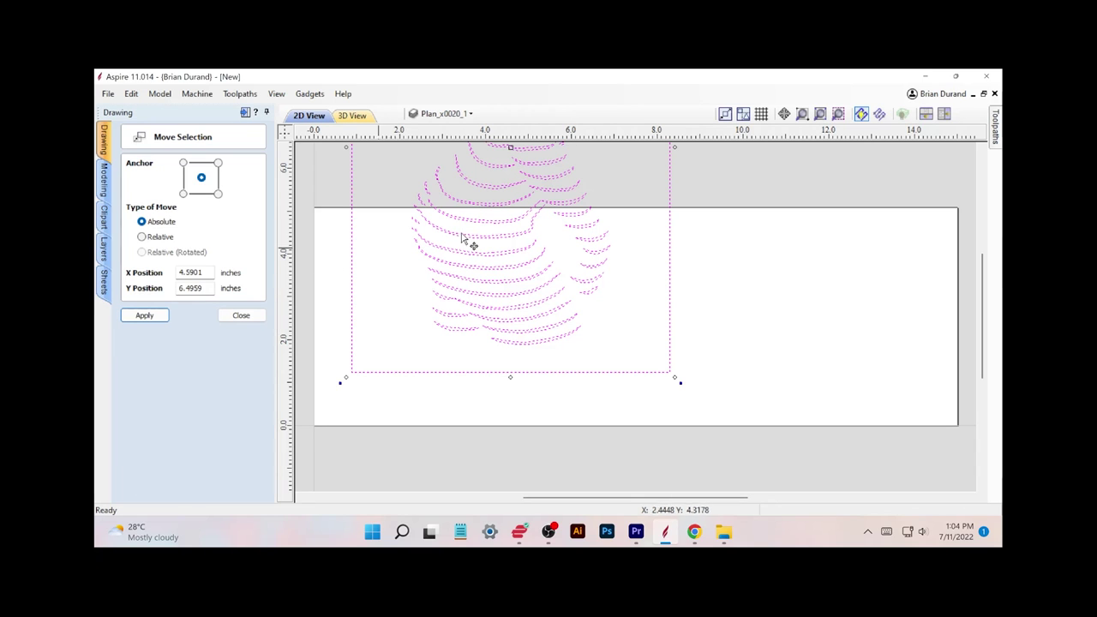
{"action": "scroll", "coordinate": [594, 255], "scroll_direction": "down", "scroll_amount": 3}
{"action": "scroll", "coordinate": [594, 255], "scroll_direction": "down", "scroll_amount": 1}
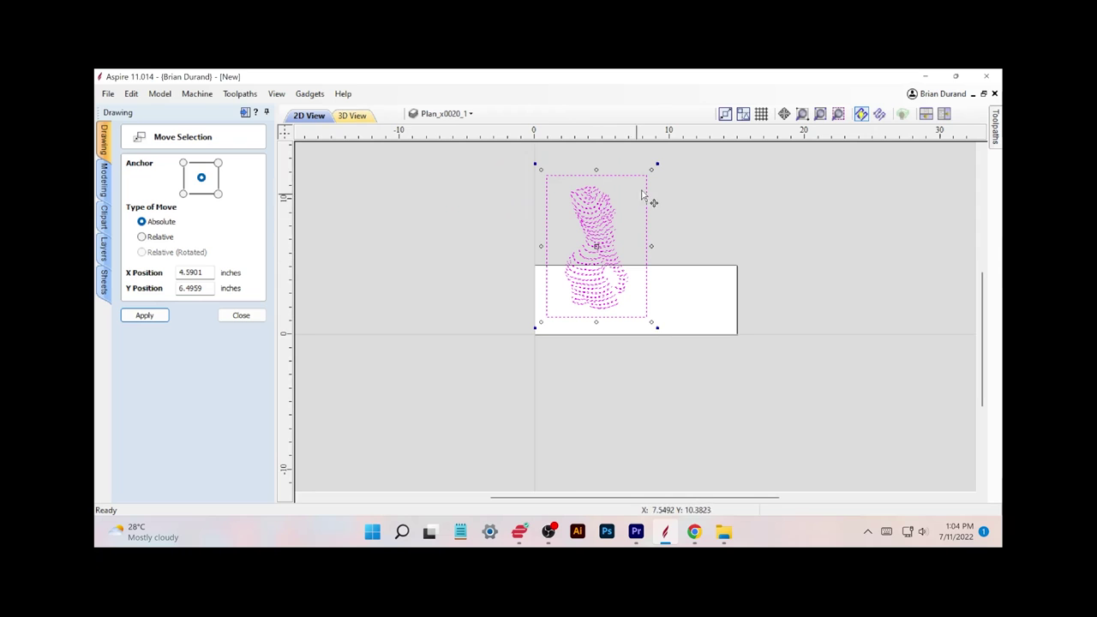
{"action": "left_click_drag", "start_coordinate": [652, 167], "coordinate": [612, 227]}
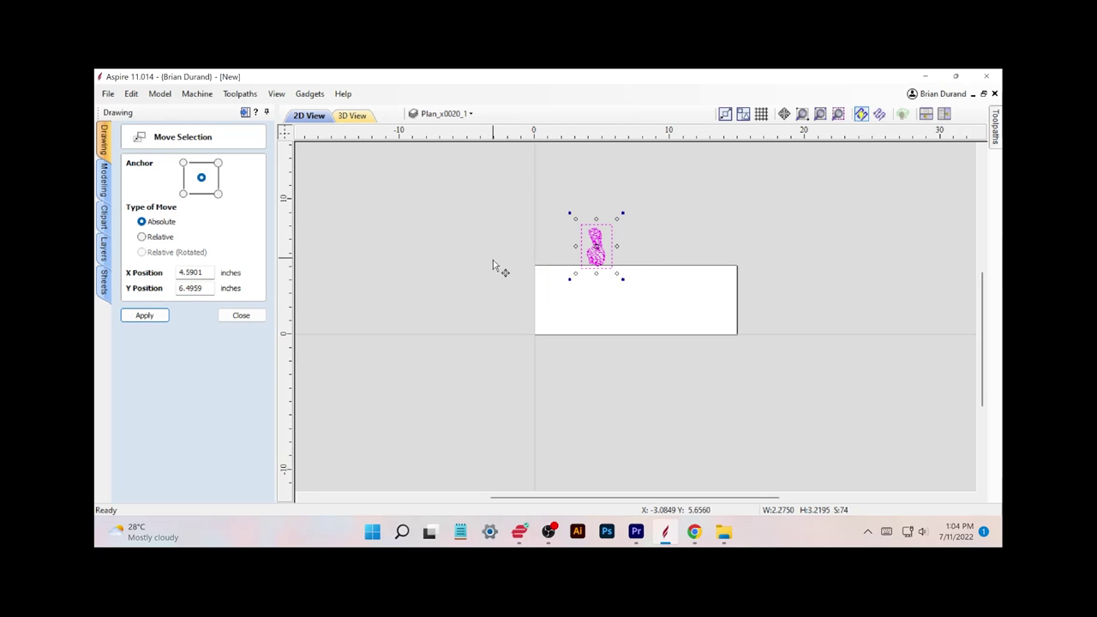
{"action": "left_click", "coordinate": [240, 316]}
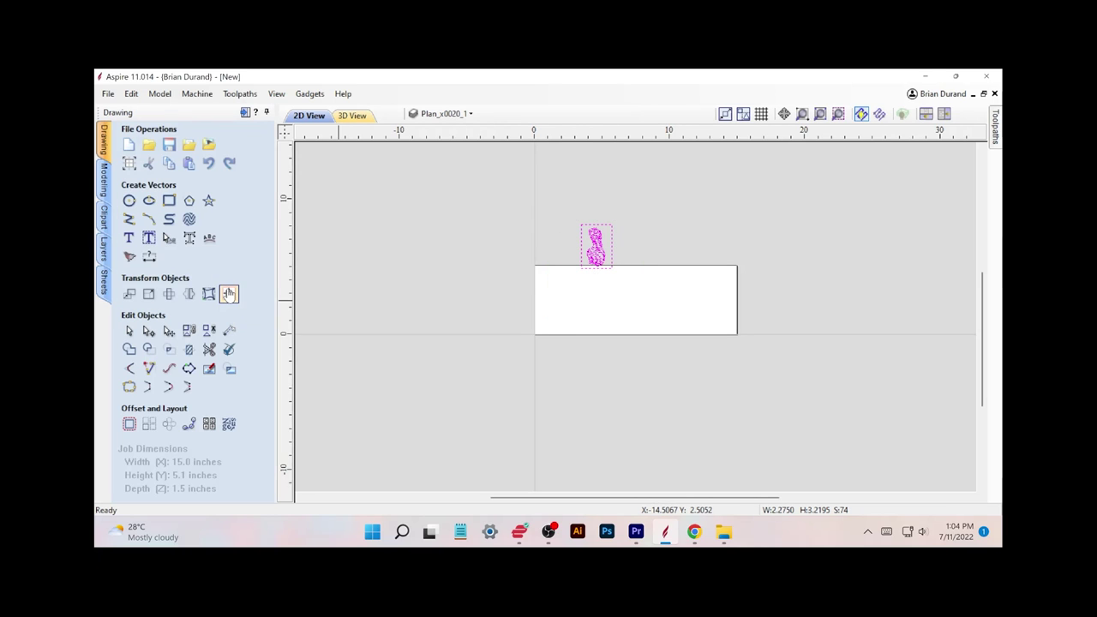
Center the vectors vertically, nudge them left, and enlarge them to about 2.94 × 4.16 inches.
{"action": "left_click", "coordinate": [229, 294]}
{"action": "left_click", "coordinate": [218, 180]}
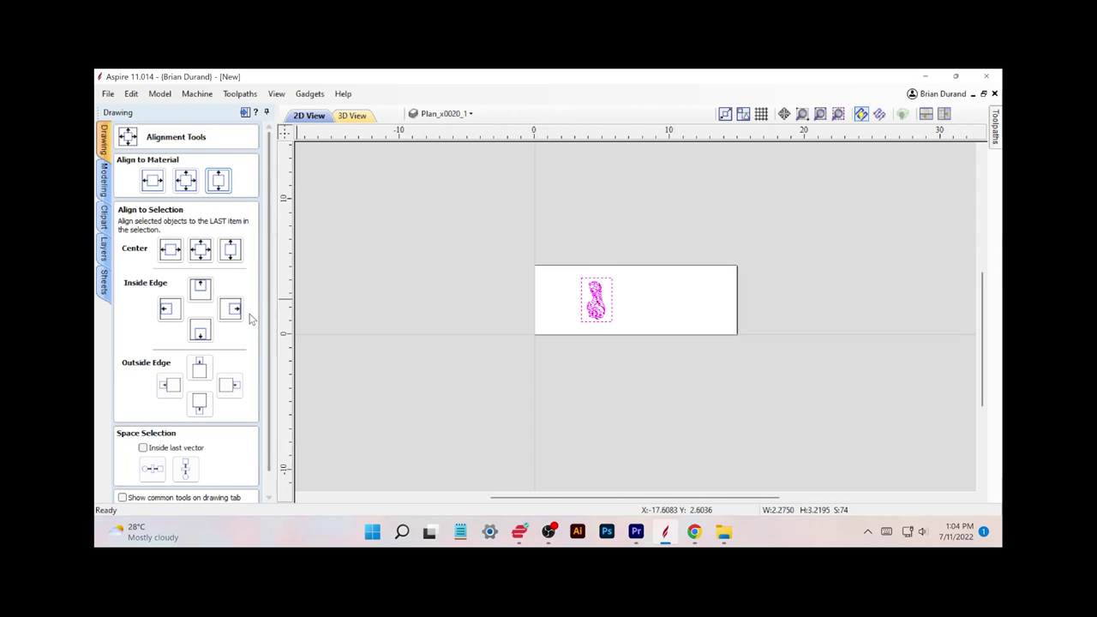
{"action": "scroll", "coordinate": [242, 386], "scroll_direction": "down", "scroll_amount": 1}
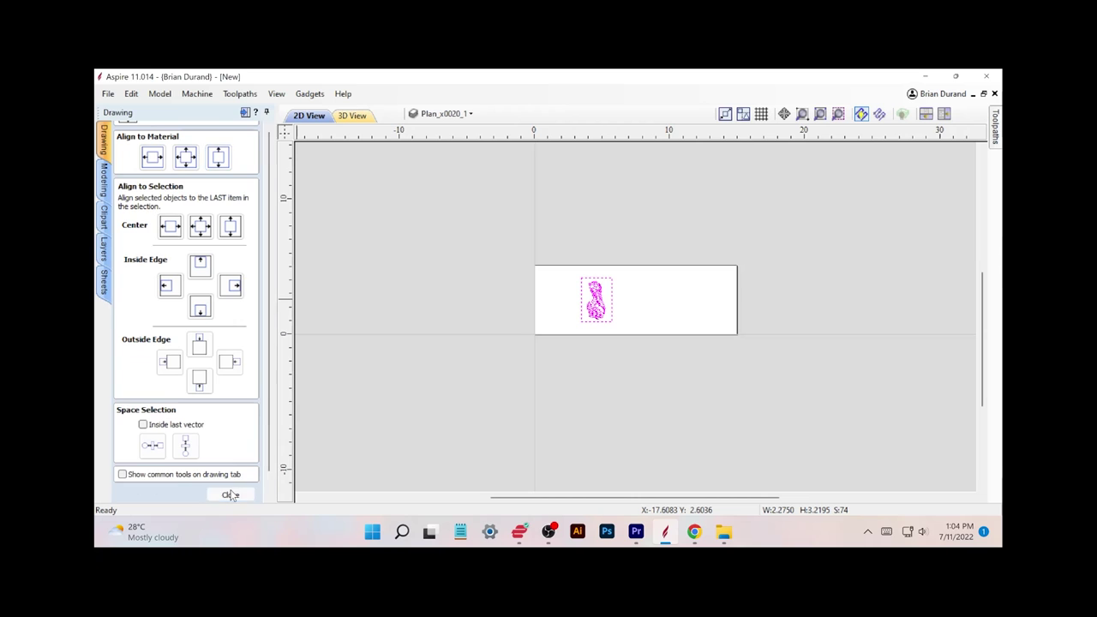
{"action": "left_click", "coordinate": [229, 497]}
{"action": "scroll", "coordinate": [481, 351], "scroll_direction": "up", "scroll_amount": 2}
{"action": "scroll", "coordinate": [520, 337], "scroll_direction": "up", "scroll_amount": 2}
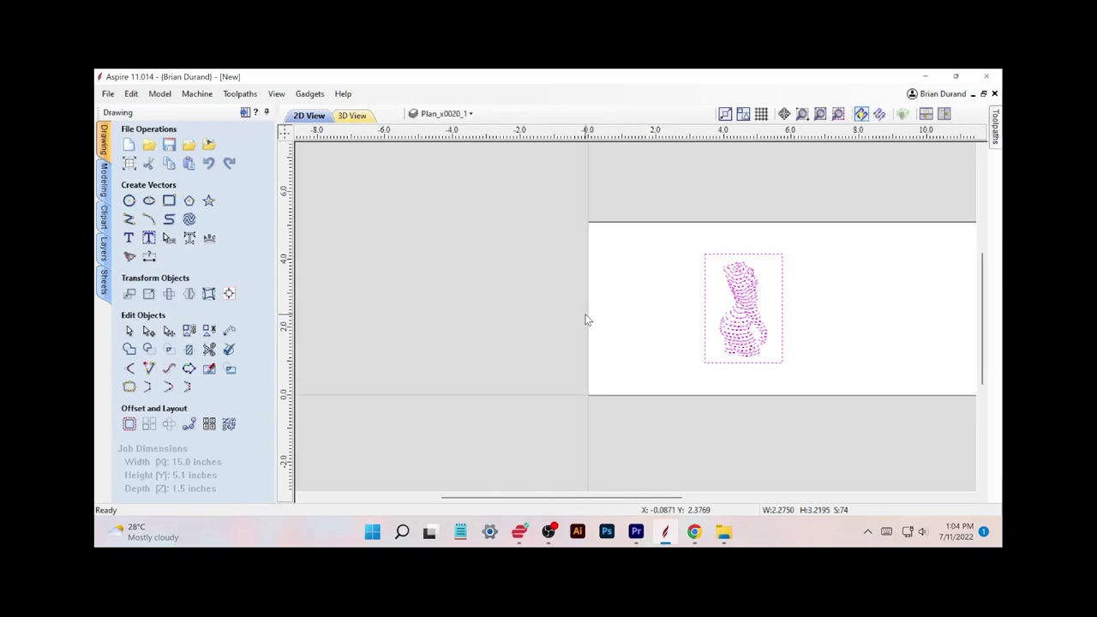
{"action": "key", "text": "Left"}
{"action": "key", "text": "Left"}
{"action": "key", "text": "Left"}
{"action": "key", "text": "Left"}
{"action": "key", "text": "Left"}
{"action": "key", "text": "Left"}
{"action": "key", "text": "Left"}
{"action": "key", "text": "Left"}
{"action": "key", "text": "Left"}
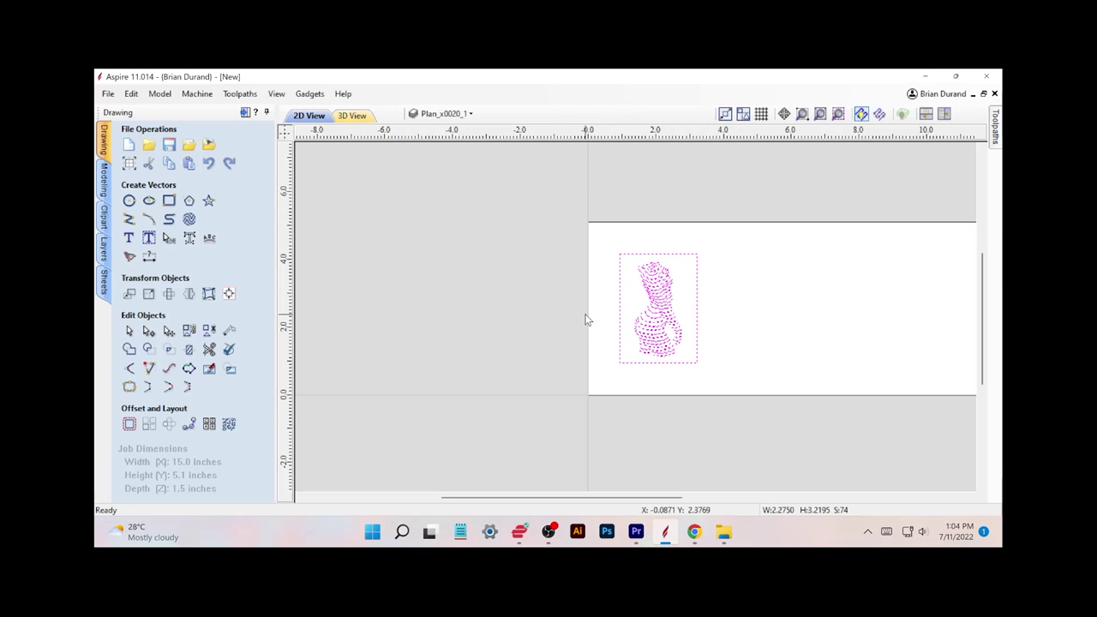
{"action": "left_click", "coordinate": [679, 258]}
{"action": "left_click_drag", "start_coordinate": [704, 248], "coordinate": [708, 248]}
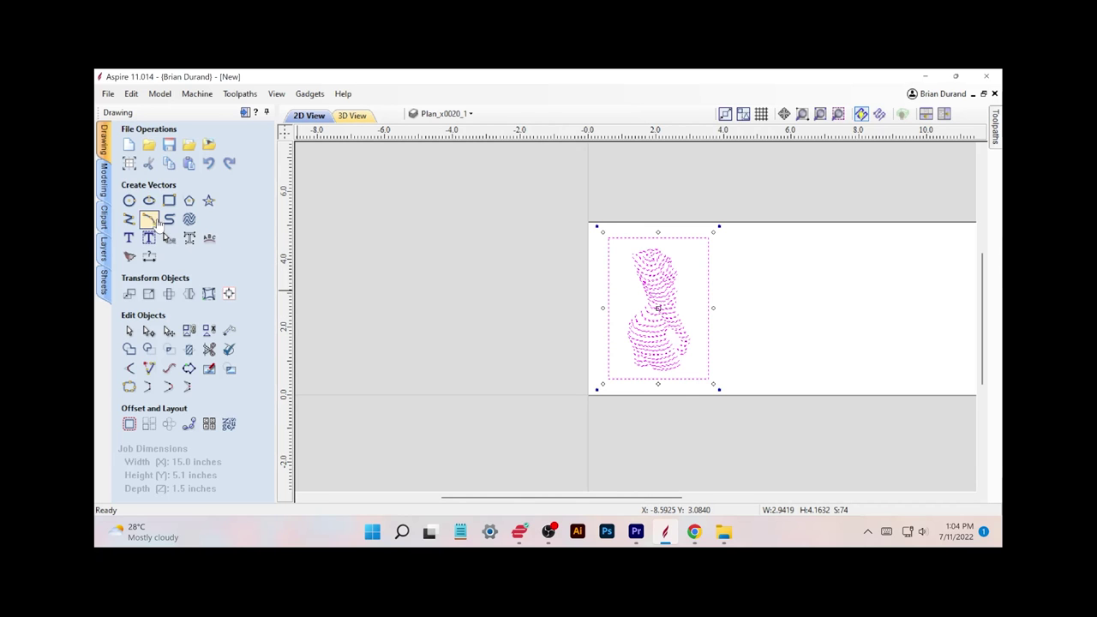
Start a Create Shape relief from the torso vectors with 2D and 3D views side by side.
{"action": "left_click", "coordinate": [106, 180]}
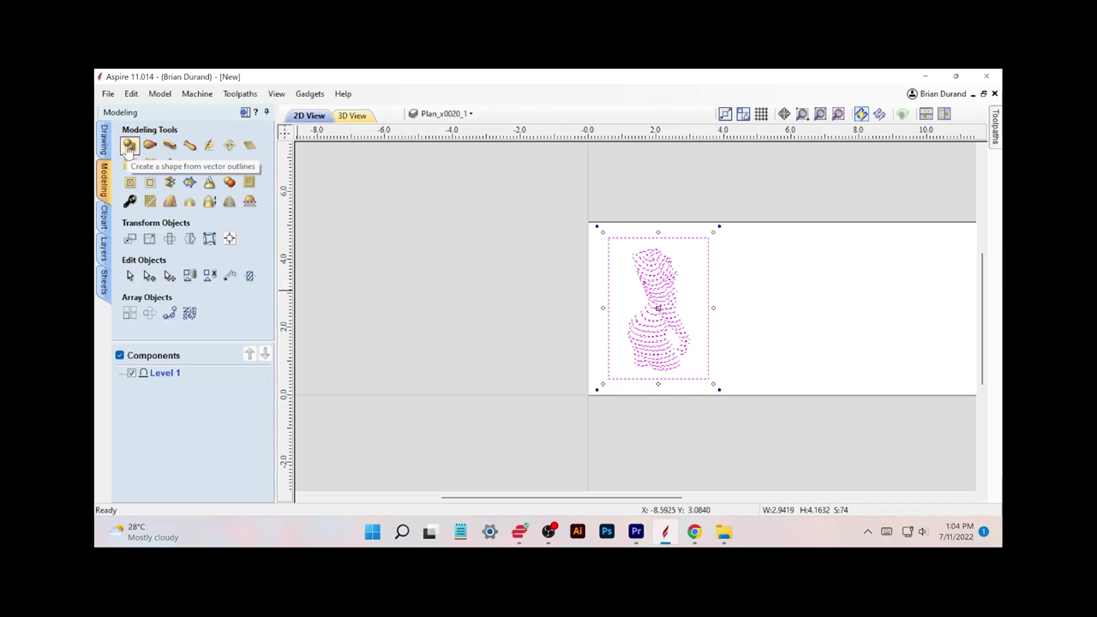
{"action": "left_click", "coordinate": [128, 146]}
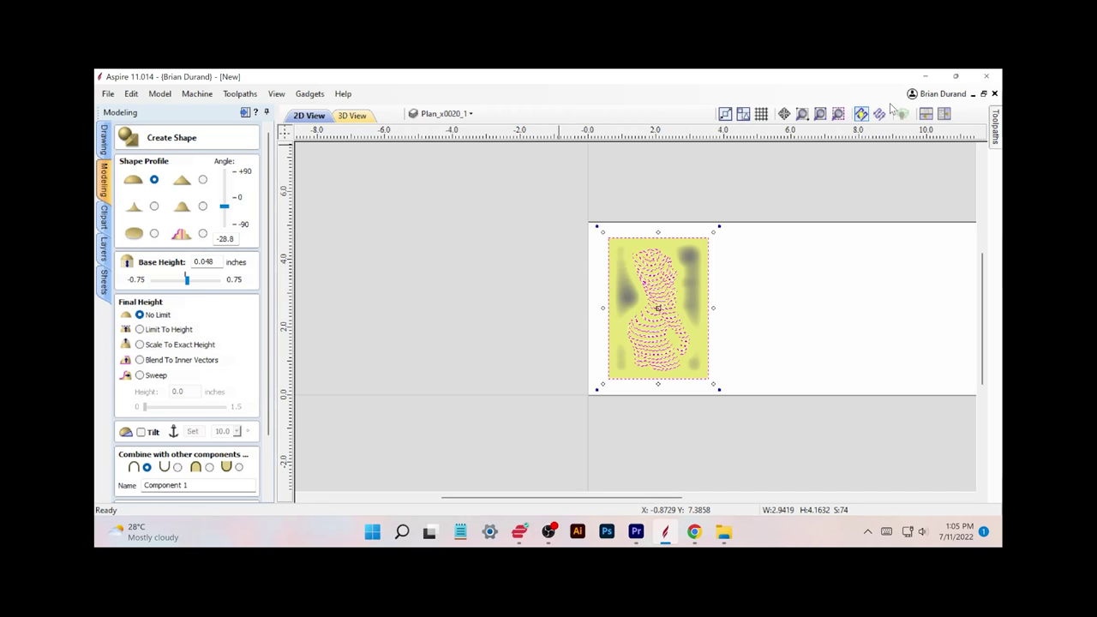
{"action": "left_click", "coordinate": [944, 114]}
{"action": "scroll", "coordinate": [684, 332], "scroll_direction": "up", "scroll_amount": 1}
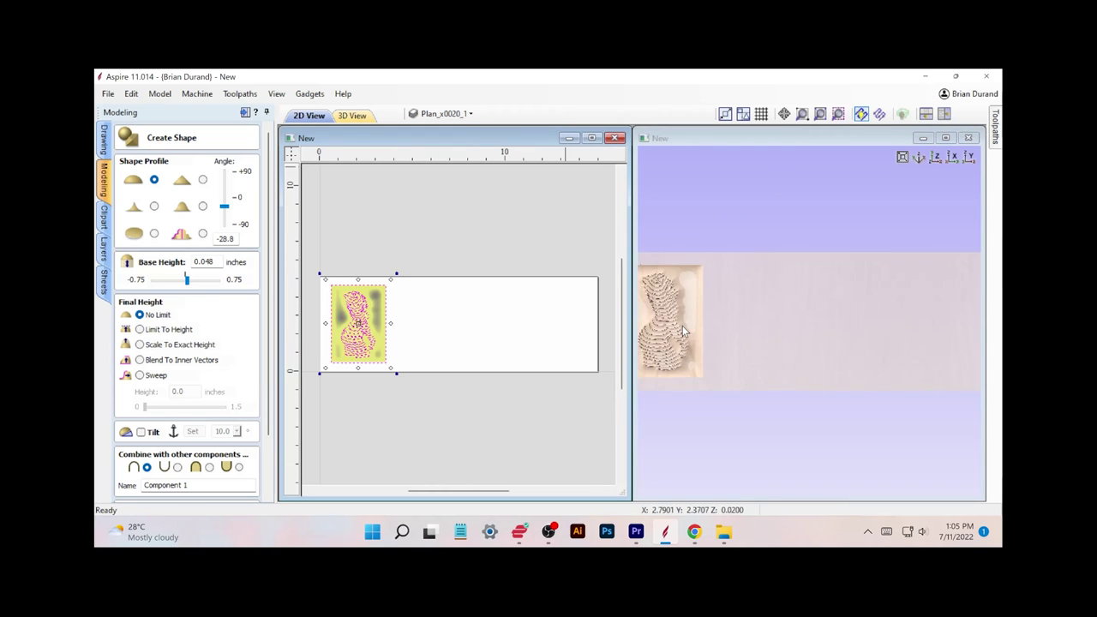
{"action": "scroll", "coordinate": [665, 320], "scroll_direction": "down", "scroll_amount": 1}
{"action": "left_click_drag", "start_coordinate": [665, 308], "coordinate": [749, 312]}
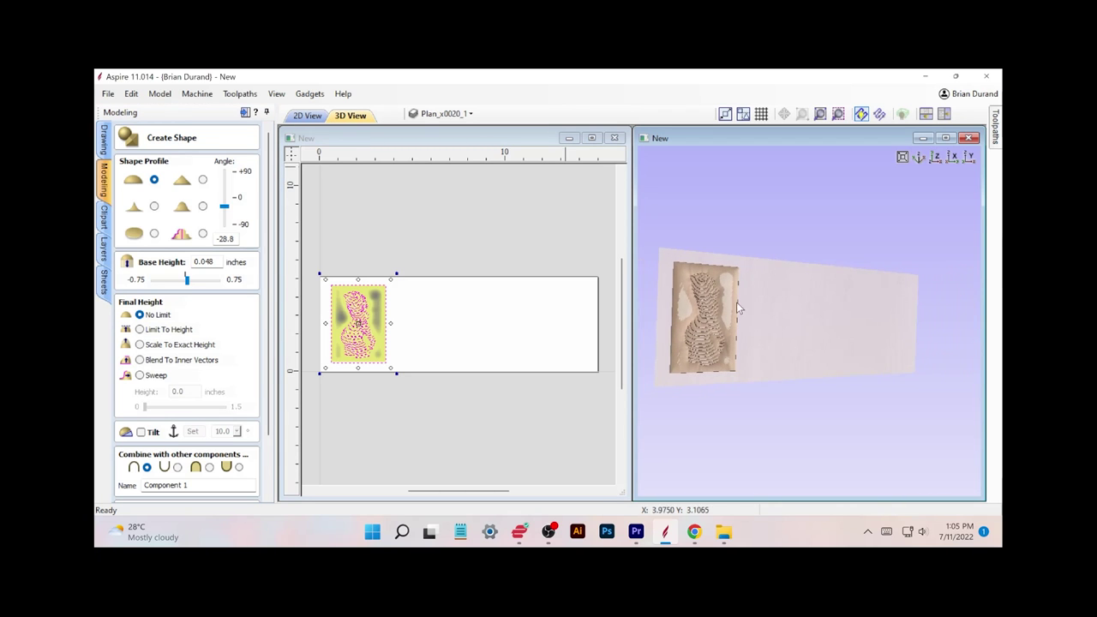
Set the shape profile angle to -54.0 and apply it to build Component 1.
{"action": "left_click_drag", "start_coordinate": [224, 207], "coordinate": [228, 220]}
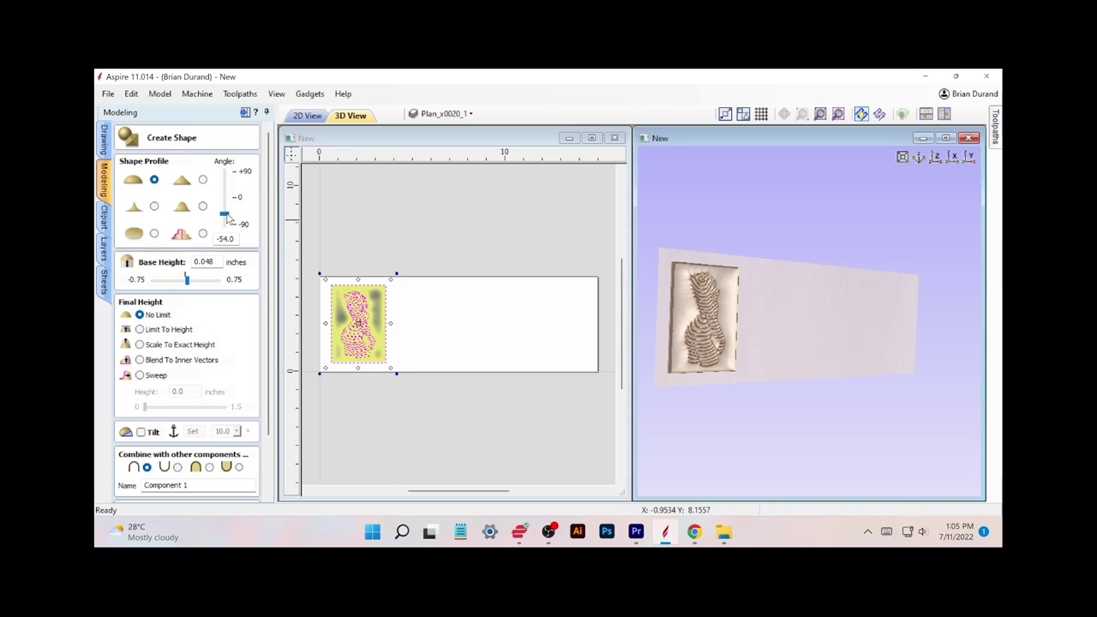
{"action": "left_click_drag", "start_coordinate": [781, 304], "coordinate": [720, 311]}
{"action": "left_click_drag", "start_coordinate": [749, 377], "coordinate": [755, 283]}
{"action": "scroll", "coordinate": [239, 456], "scroll_direction": "down", "scroll_amount": 2}
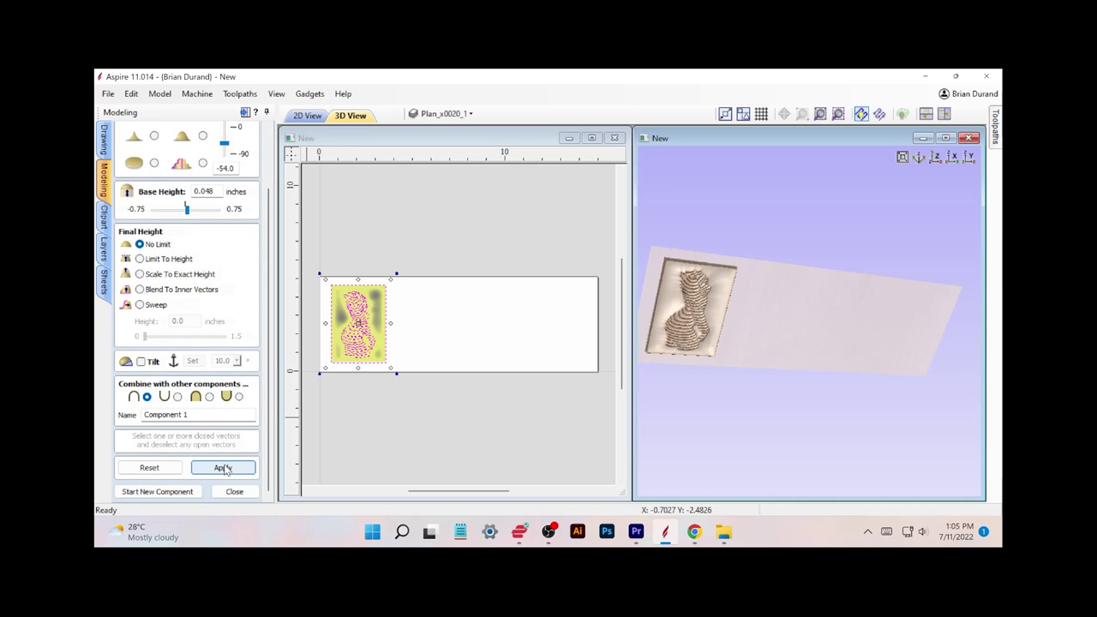
{"action": "left_click", "coordinate": [224, 469]}
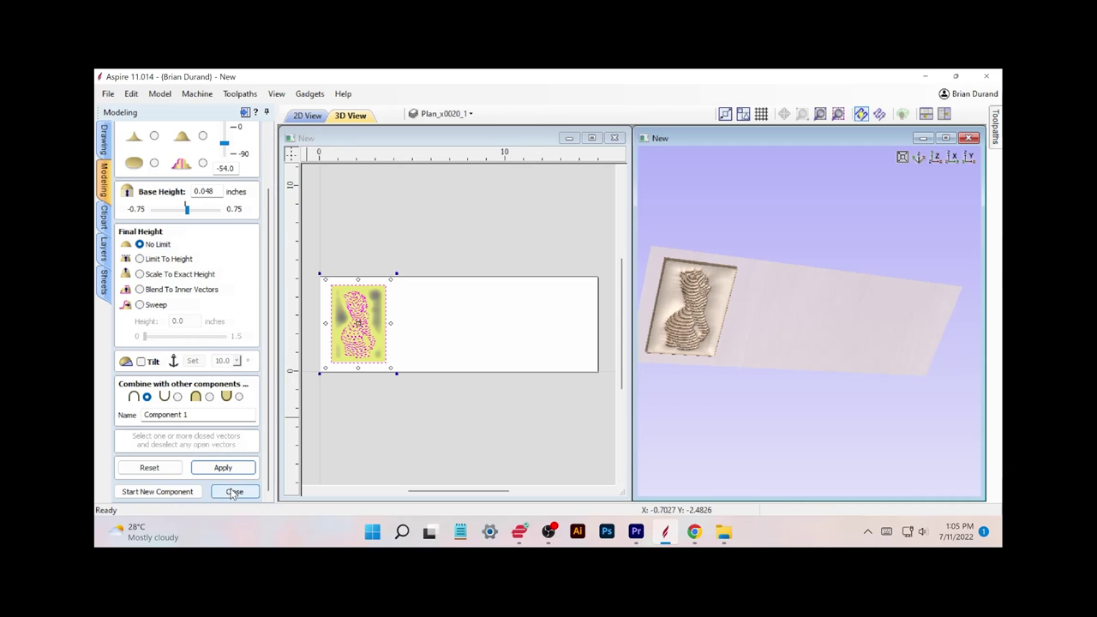
{"action": "left_click", "coordinate": [234, 492]}
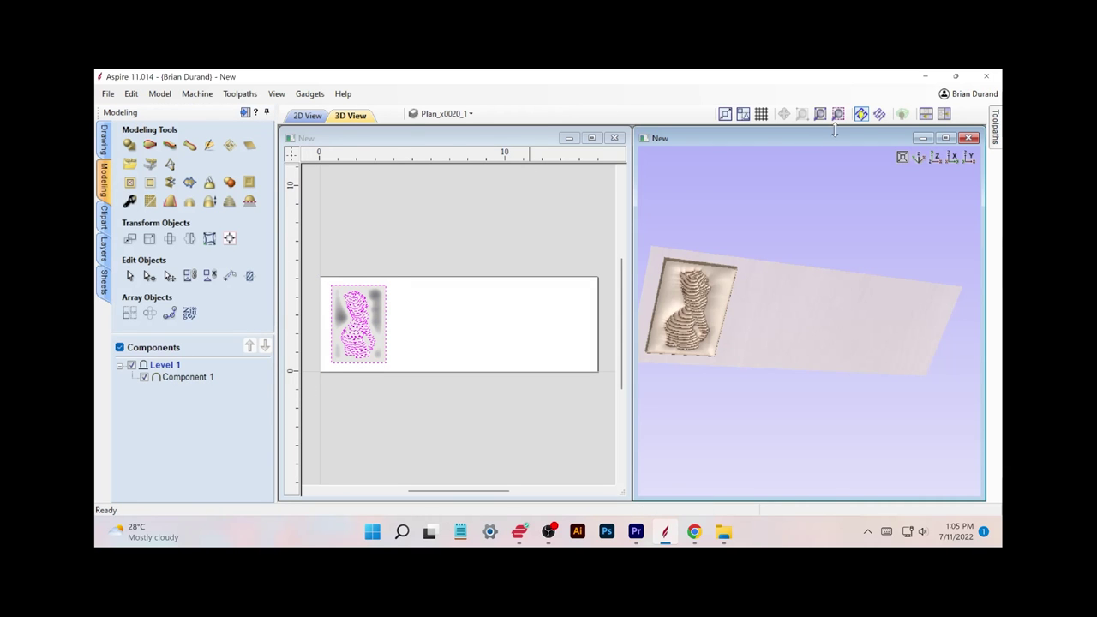
Maximize the 3D view and orbit around the board with the torso relief.
{"action": "left_click", "coordinate": [947, 138]}
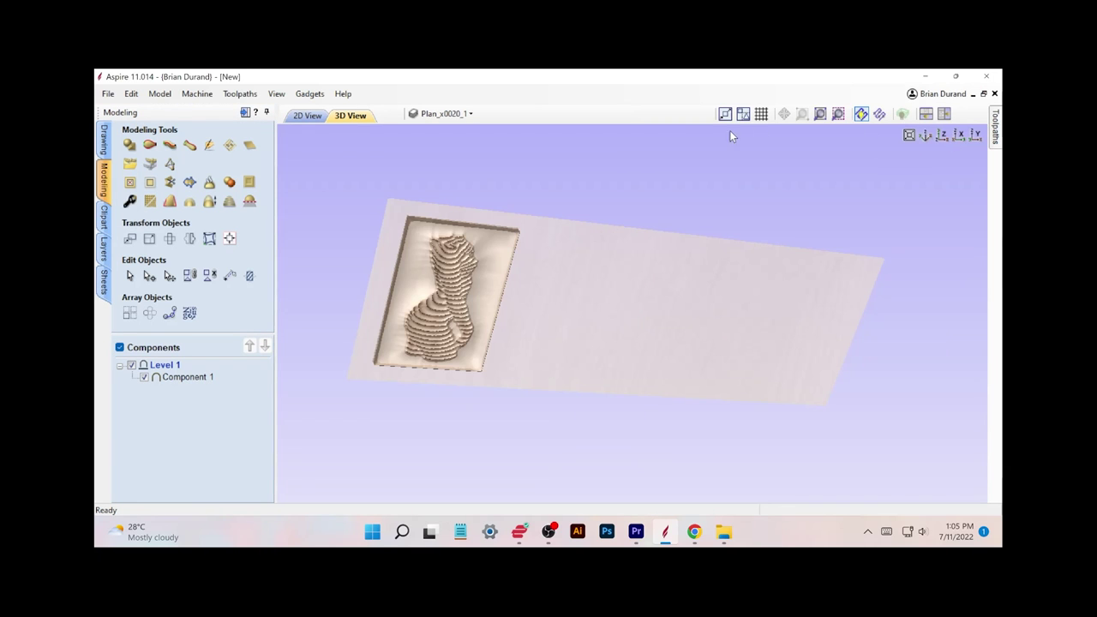
{"action": "left_click_drag", "start_coordinate": [577, 333], "coordinate": [386, 286]}
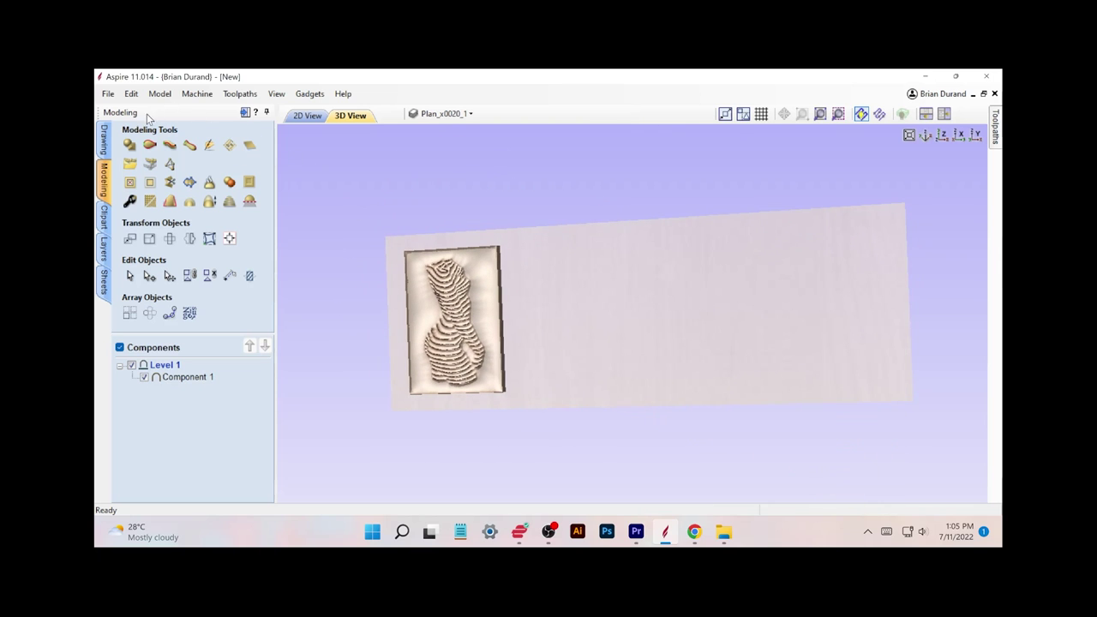
Set up 3D finishing toolpath '3D Finish 1' with a Ball Nose (1/8") tool, Offset, Climb.
{"action": "left_click", "coordinate": [245, 112]}
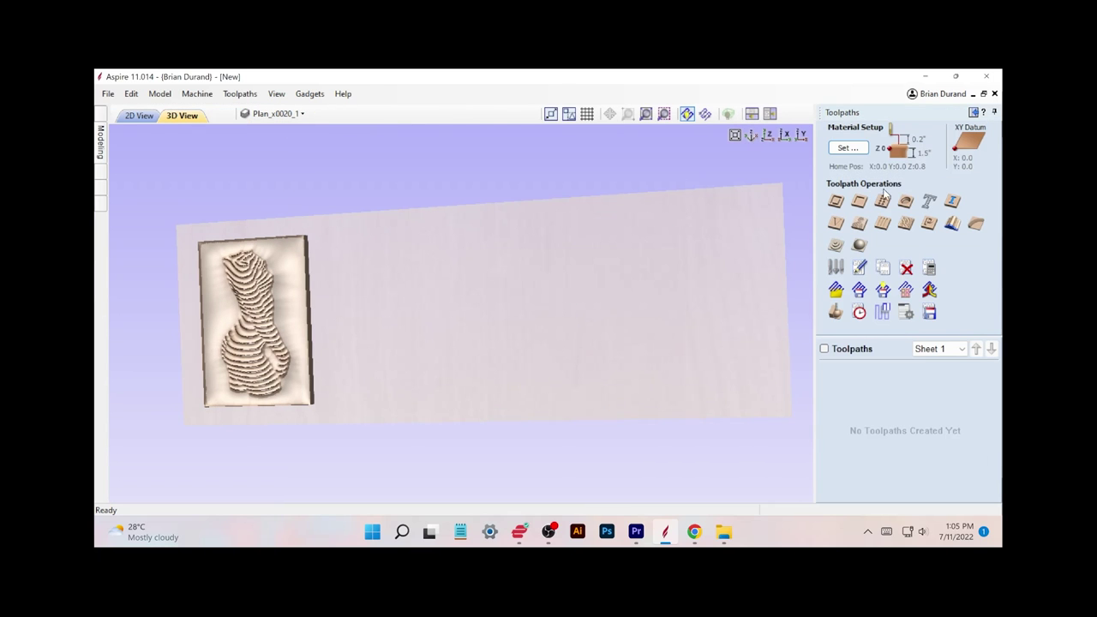
{"action": "left_click", "coordinate": [845, 148]}
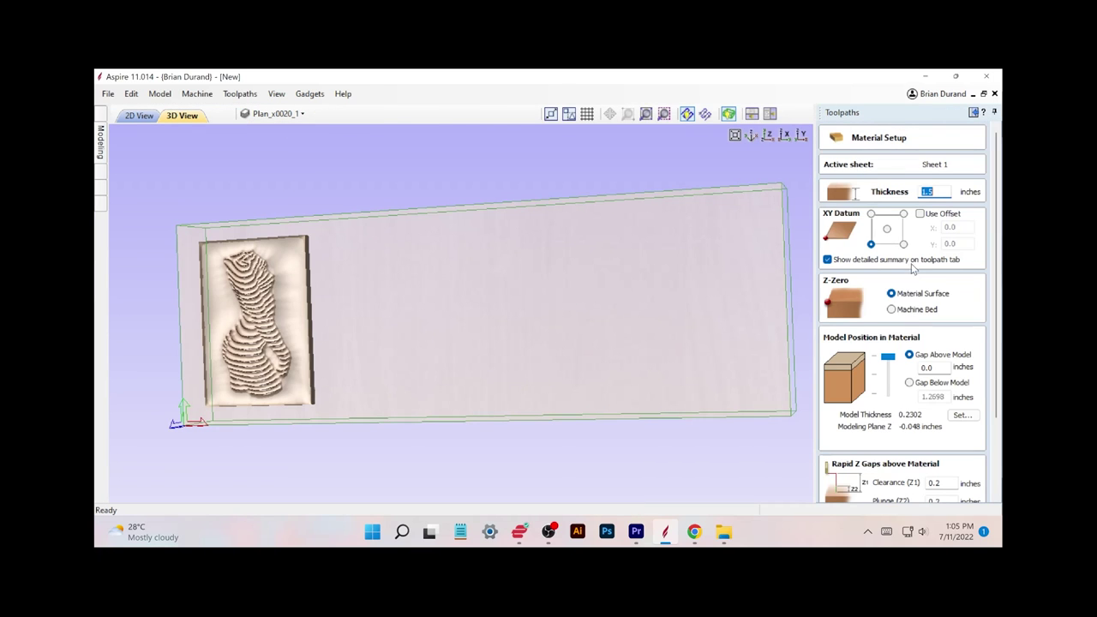
{"action": "scroll", "coordinate": [917, 398], "scroll_direction": "down", "scroll_amount": 2}
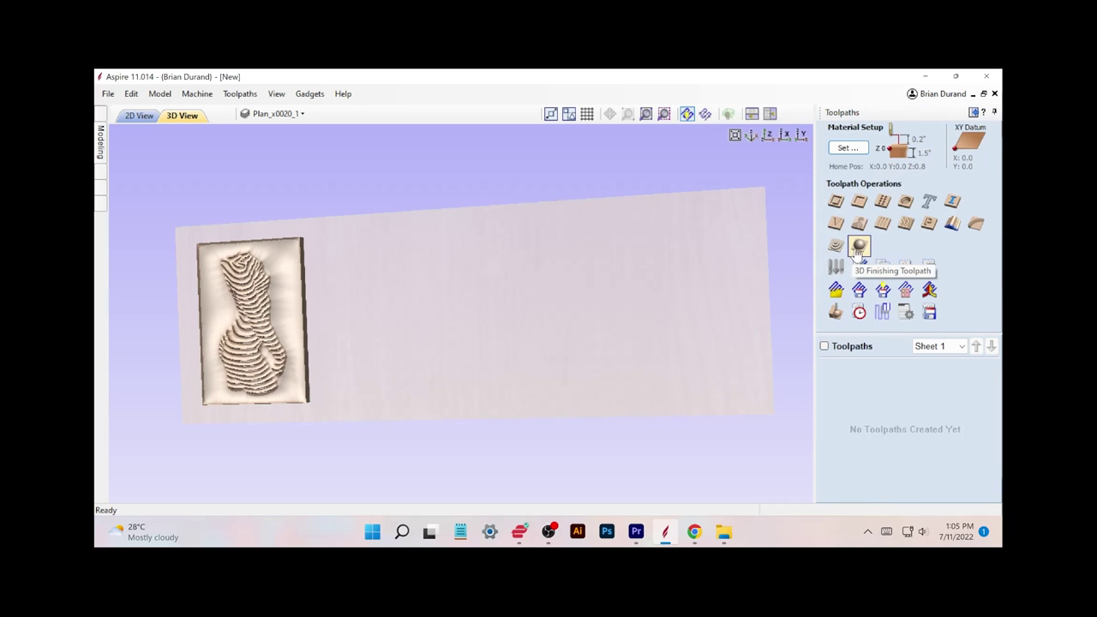
{"action": "left_click", "coordinate": [859, 247]}
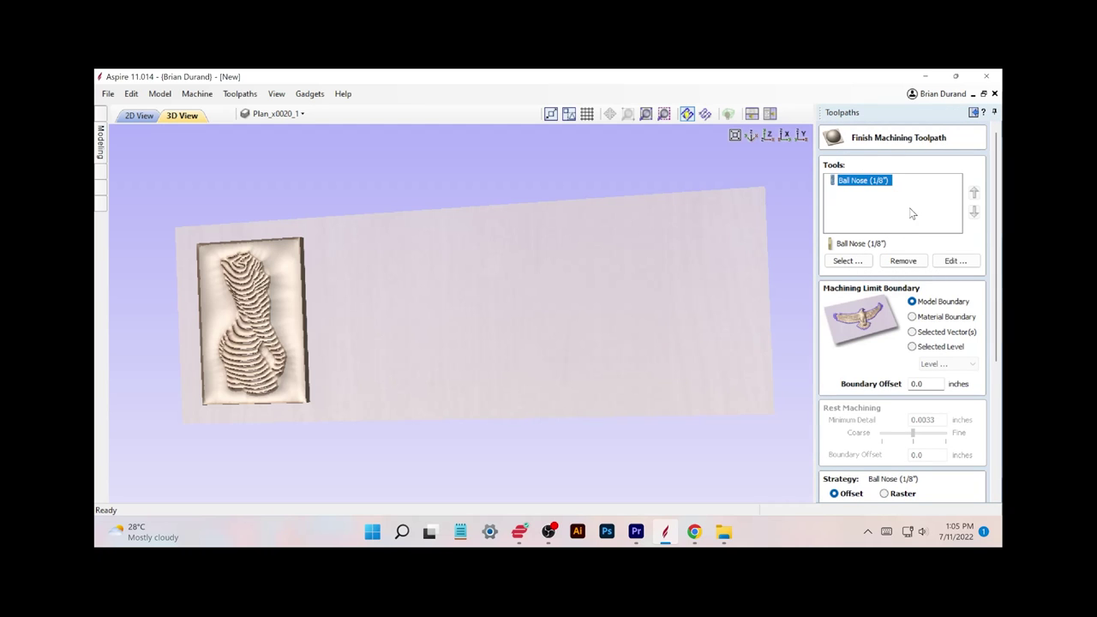
{"action": "scroll", "coordinate": [913, 308], "scroll_direction": "down", "scroll_amount": 4}
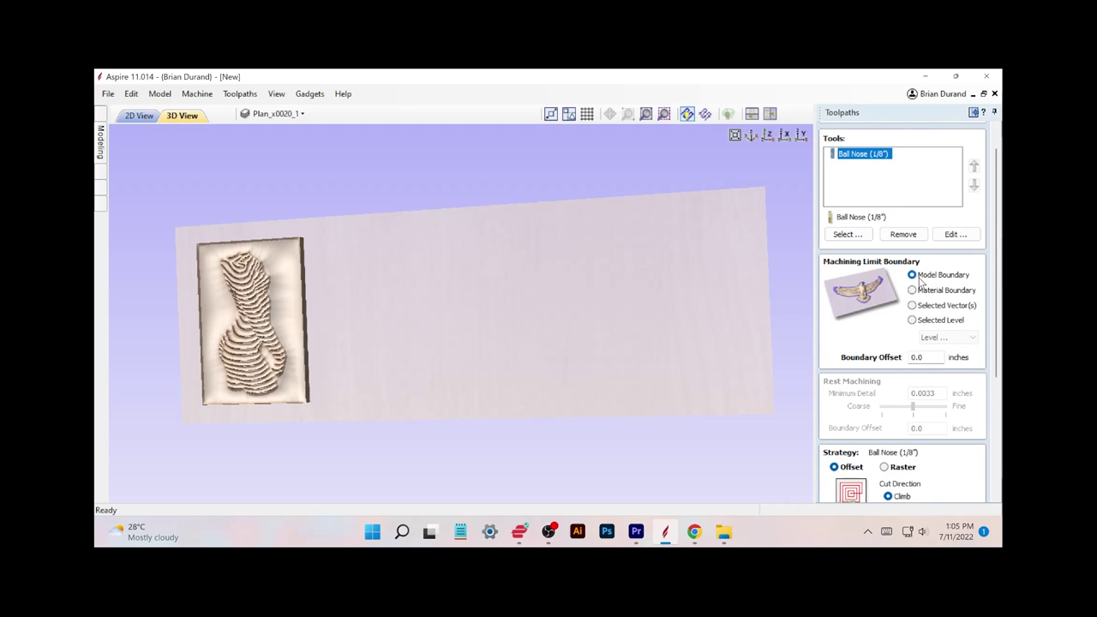
{"action": "scroll", "coordinate": [917, 343], "scroll_direction": "down", "scroll_amount": 4}
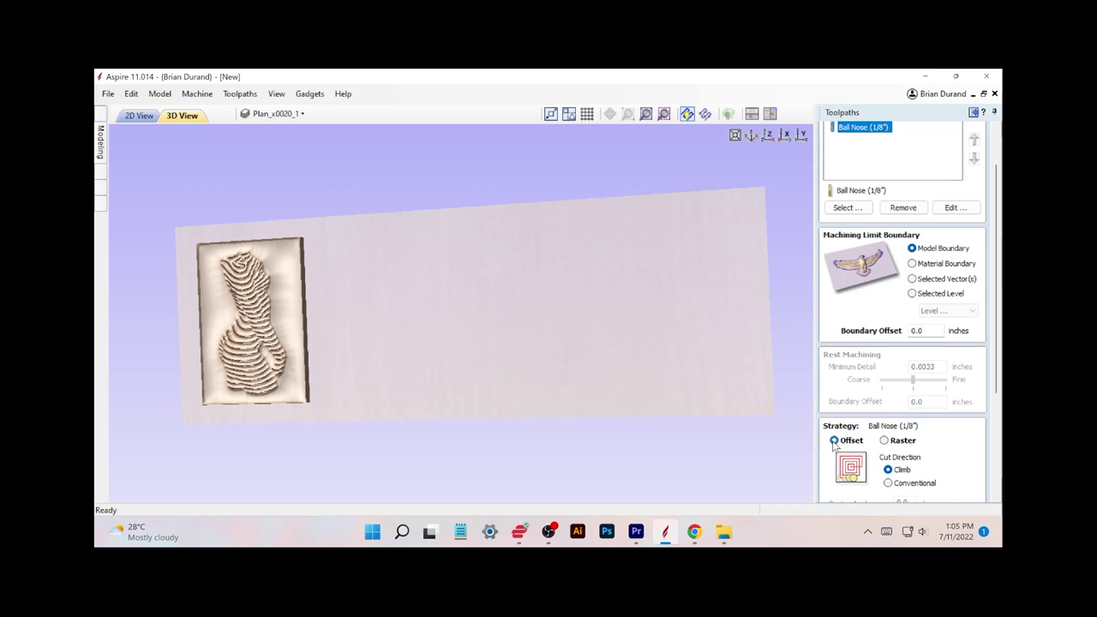
{"action": "scroll", "coordinate": [834, 443], "scroll_direction": "down", "scroll_amount": 8}
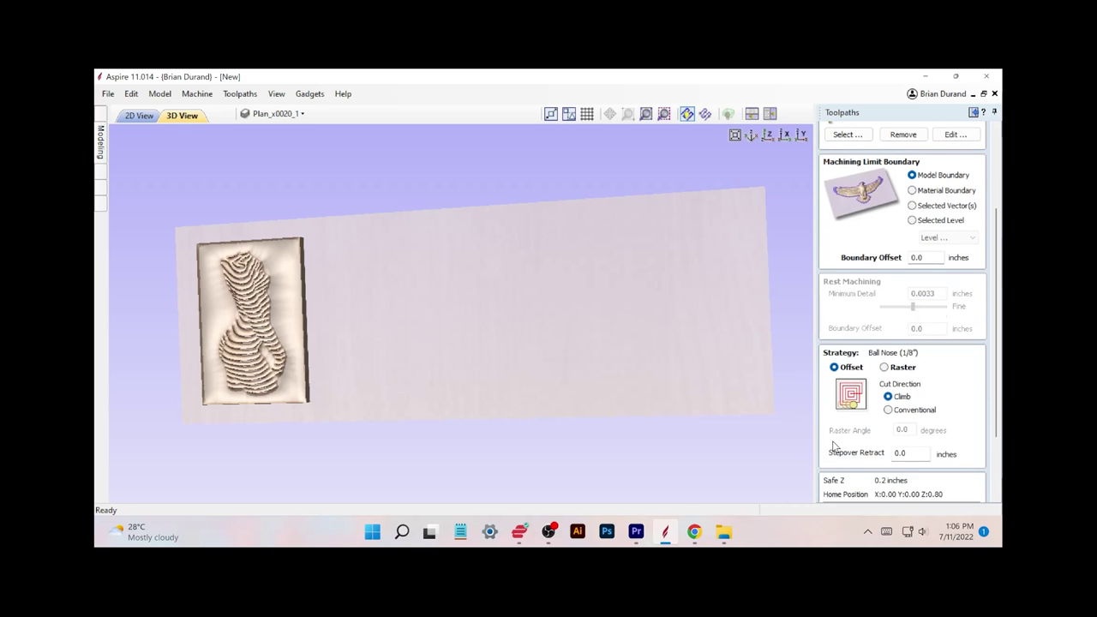
{"action": "scroll", "coordinate": [833, 445], "scroll_direction": "down", "scroll_amount": 5}
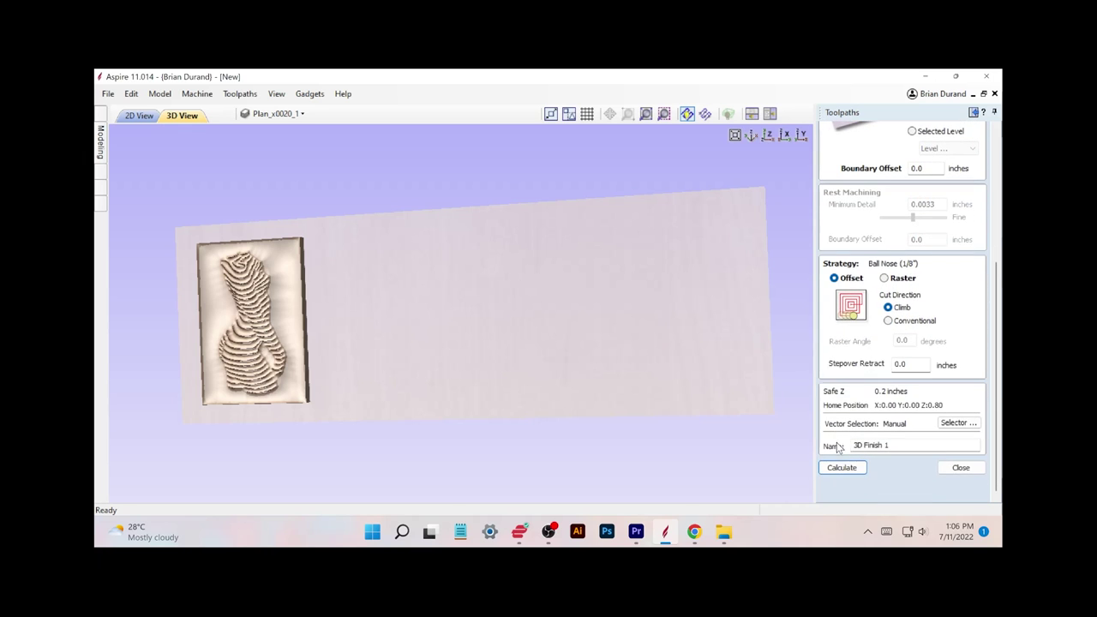
Calculate 3D Finish 1 and preview it carving the torso, rotating the board to inspect.
{"action": "left_click", "coordinate": [845, 469]}
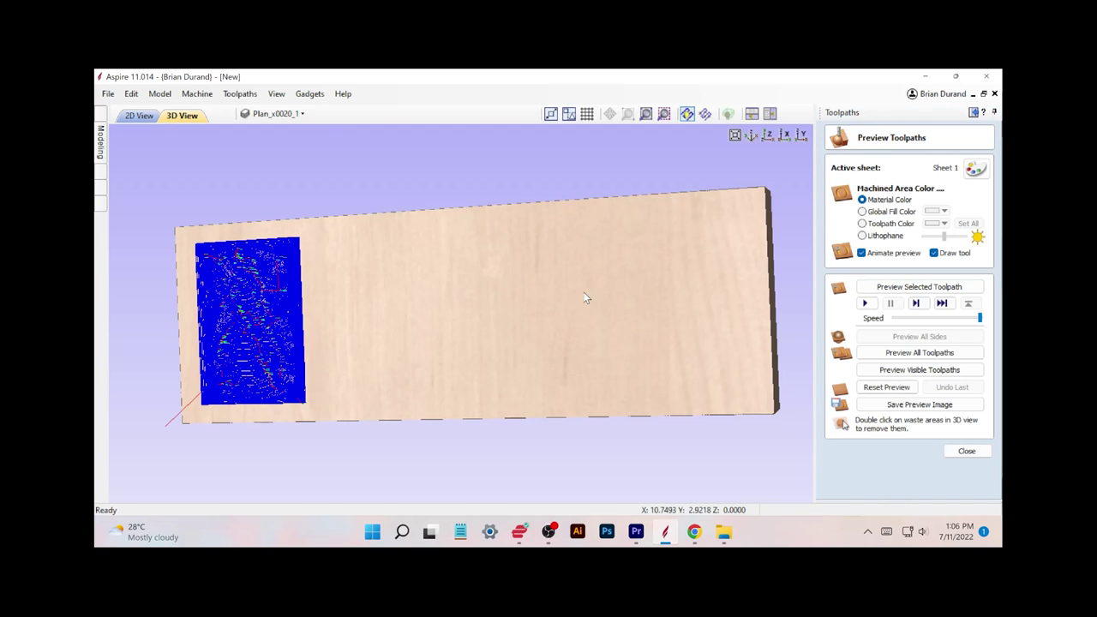
{"action": "left_click", "coordinate": [898, 353]}
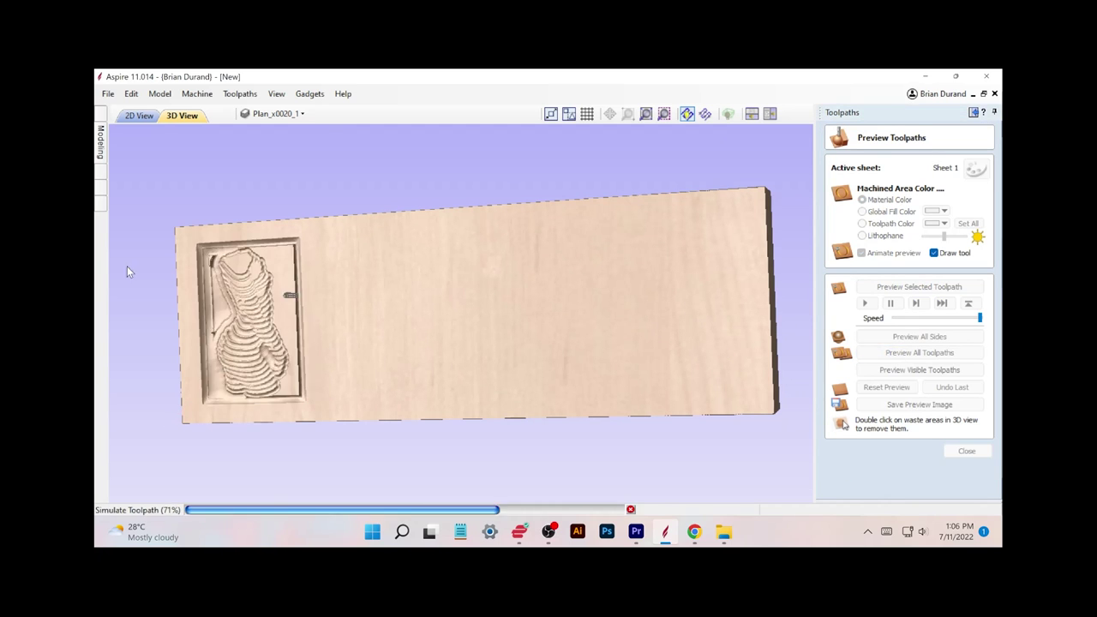
{"action": "left_click_drag", "start_coordinate": [277, 302], "coordinate": [322, 264]}
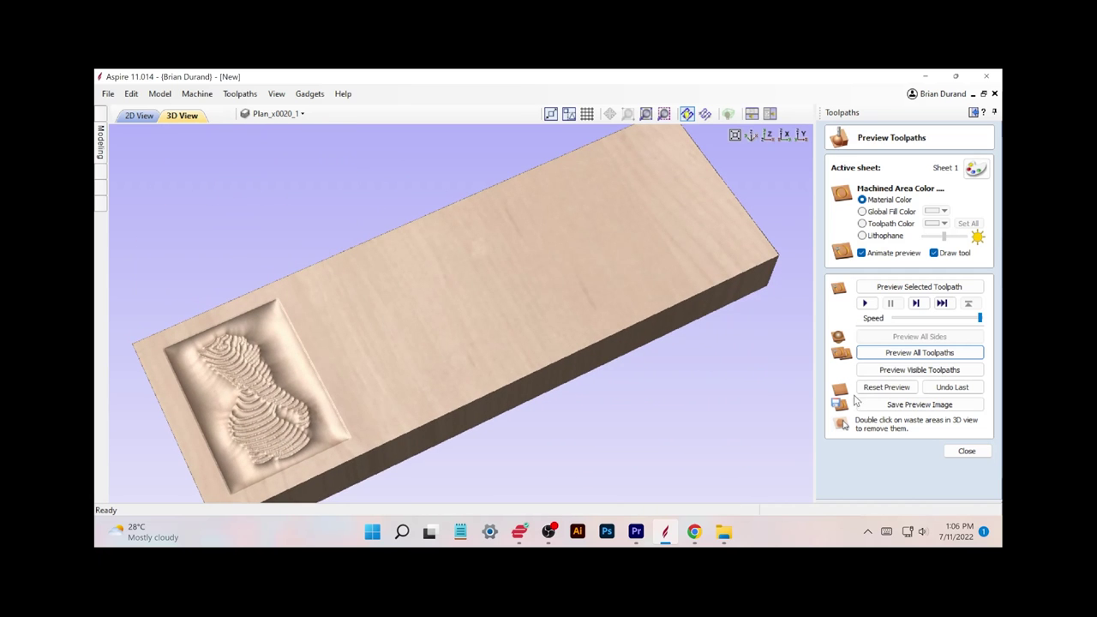
Choose Grbl (mm) (*.gcode) as the post processor for saving 3D Finish 1.
{"action": "left_click", "coordinate": [965, 450]}
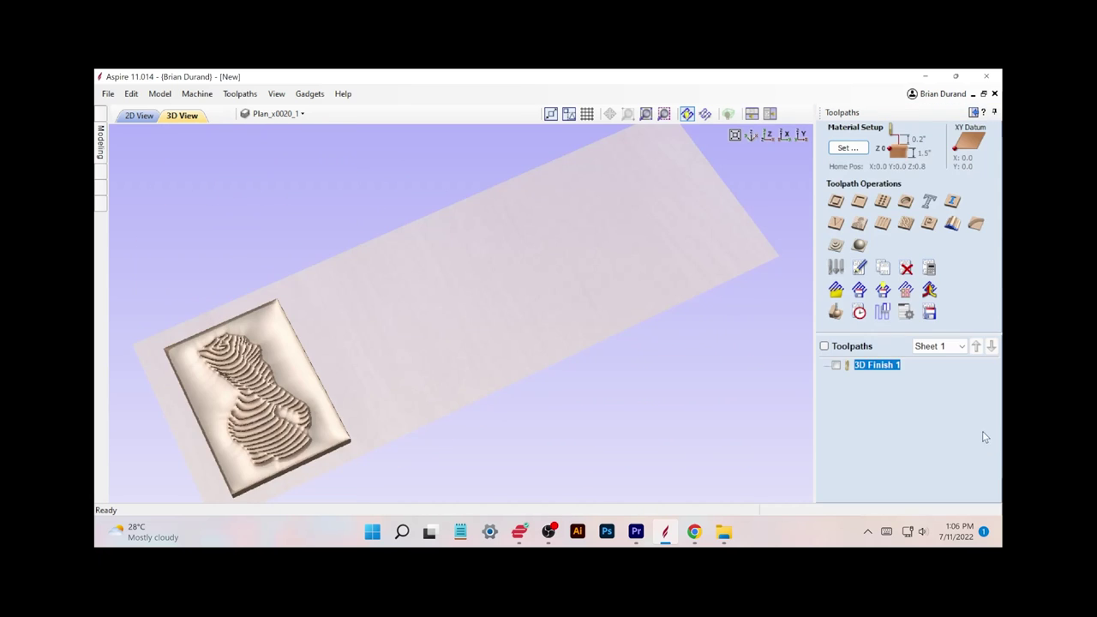
{"action": "left_click", "coordinate": [929, 312]}
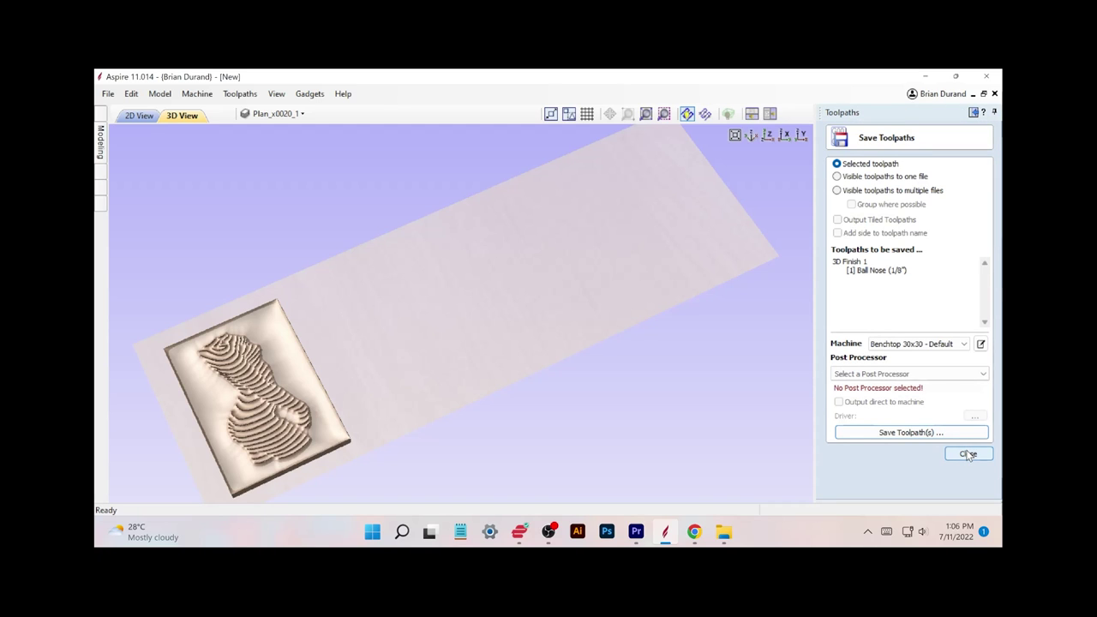
{"action": "left_click", "coordinate": [924, 373]}
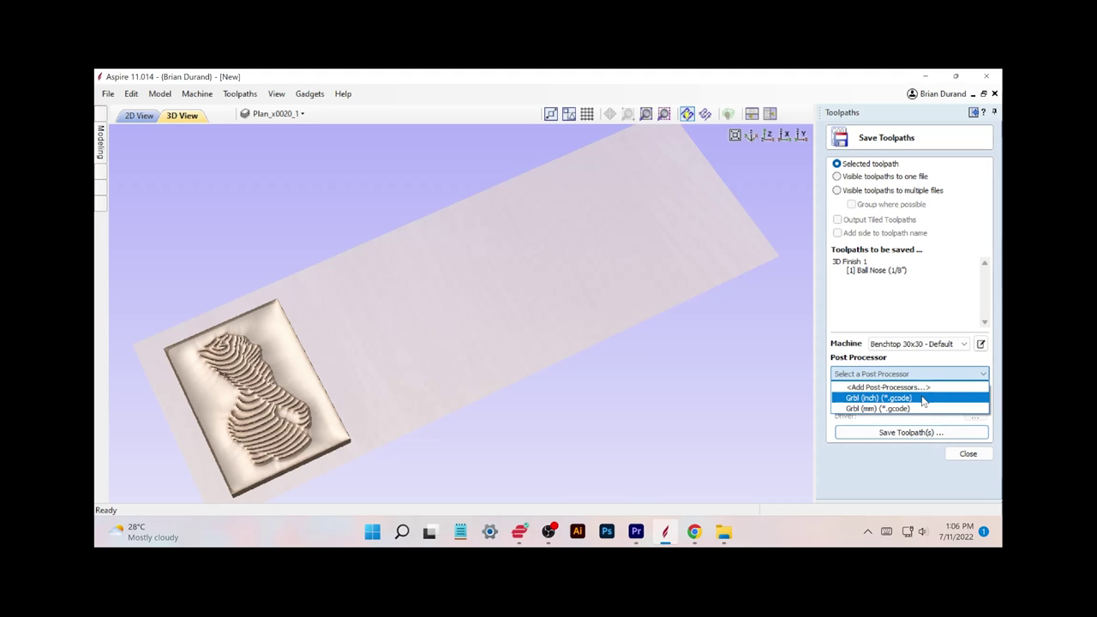
{"action": "left_click", "coordinate": [920, 409]}
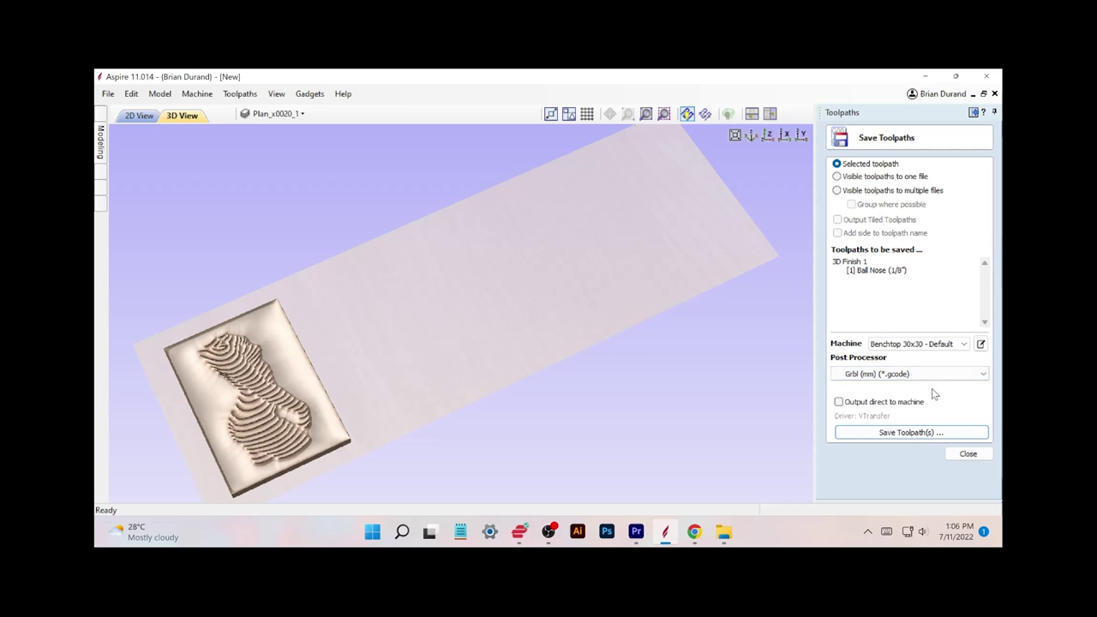
{"action": "left_click", "coordinate": [958, 453]}
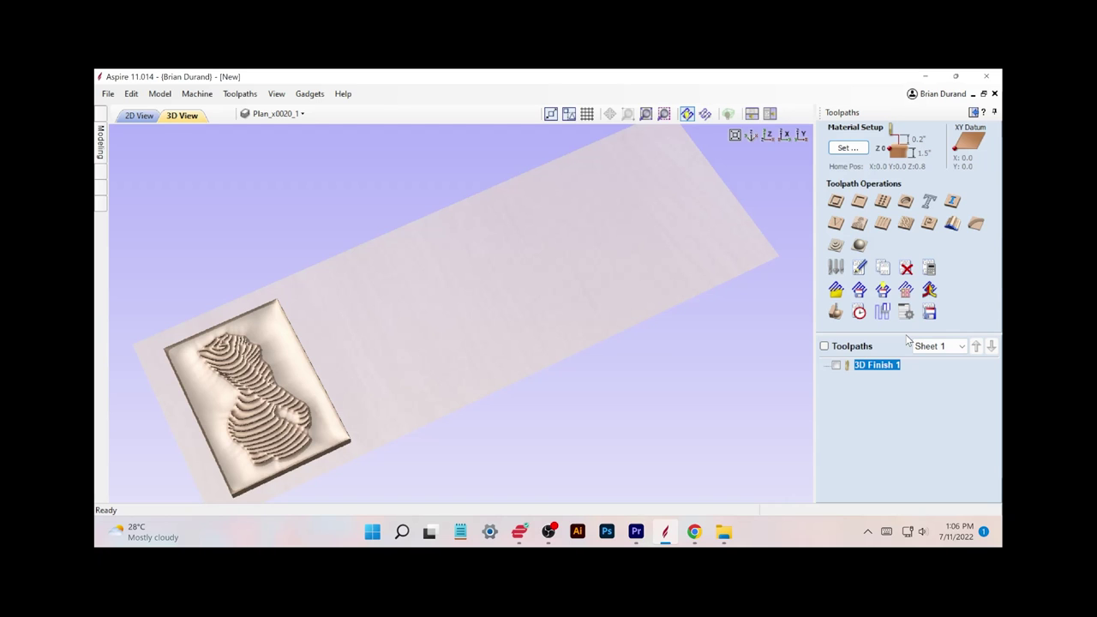
Change the Toolpath Summary scale factor from 2.0 to 1 for a 00:22:12 estimate.
{"action": "left_click", "coordinate": [860, 312]}
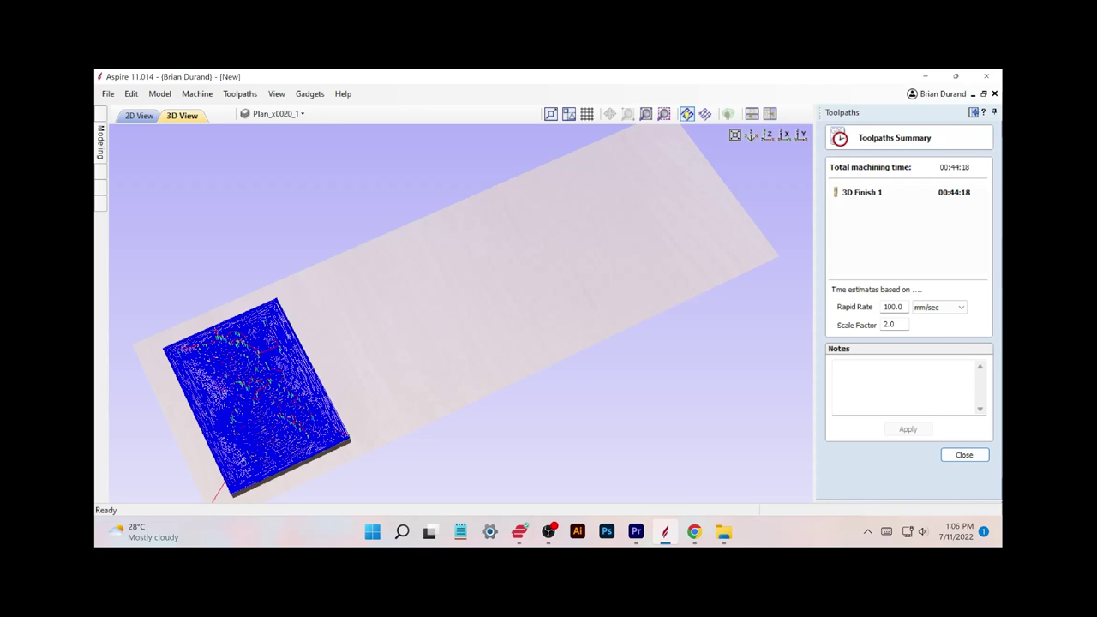
{"action": "left_click", "coordinate": [897, 325]}
{"action": "type", "text": "1"}
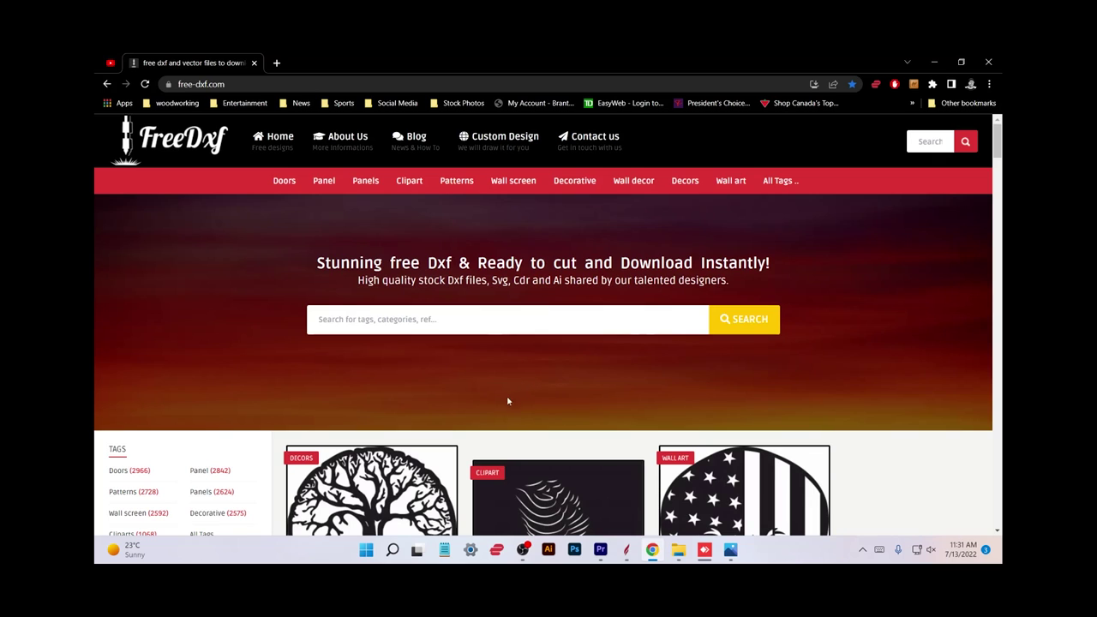
Open the Women floral wall art design on free-dxf.com and download it as SVG.
{"action": "scroll", "coordinate": [508, 401], "scroll_direction": "down", "scroll_amount": 3}
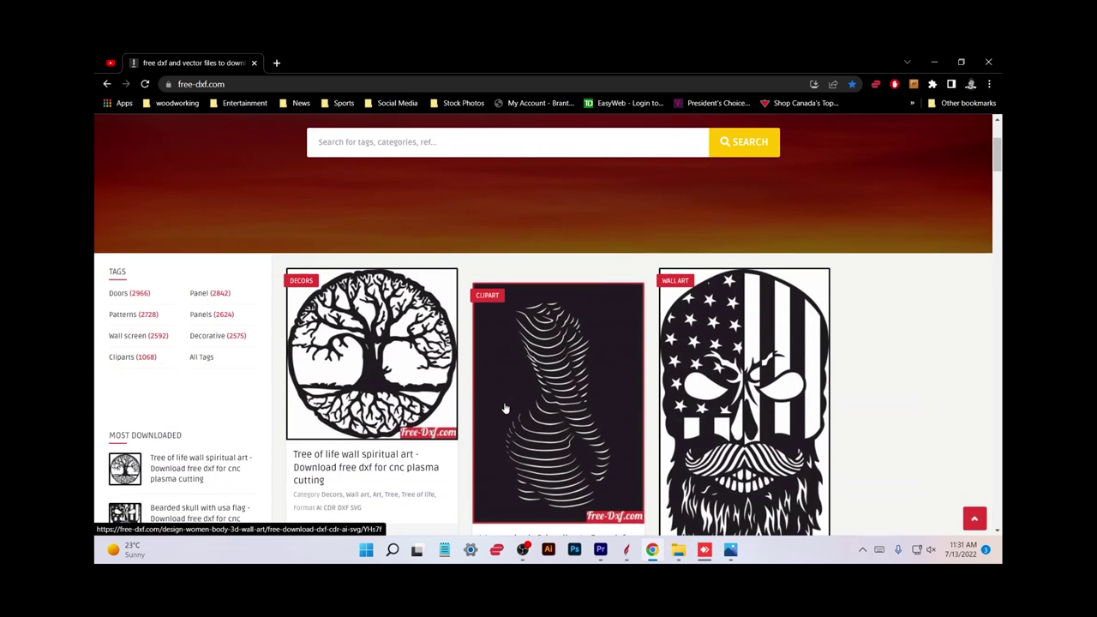
{"action": "scroll", "coordinate": [507, 401], "scroll_direction": "up", "scroll_amount": 3}
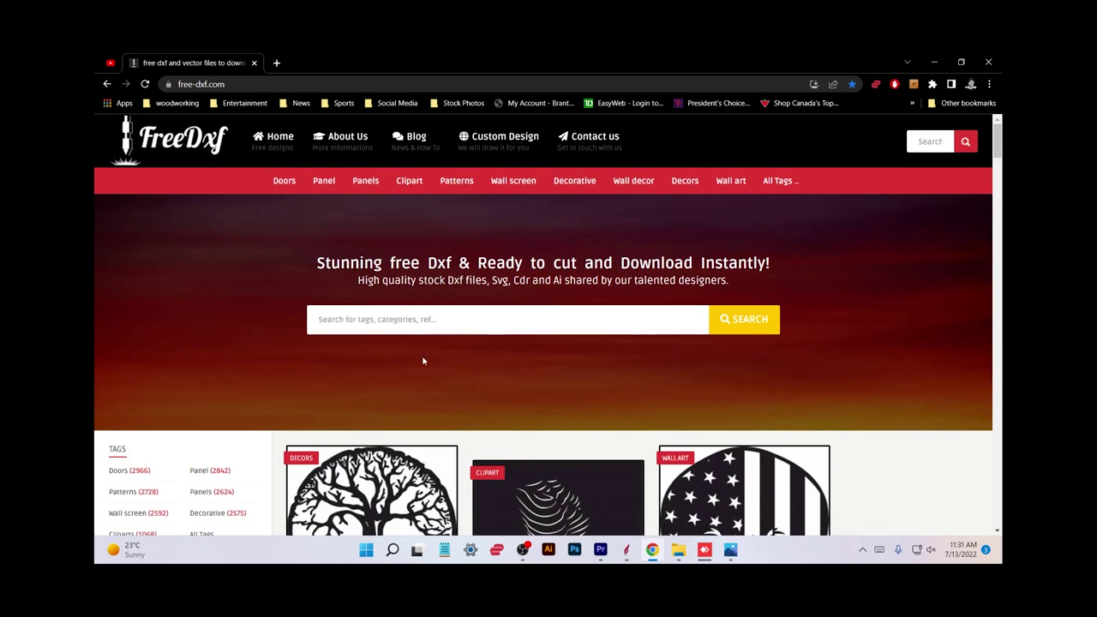
{"action": "scroll", "coordinate": [423, 361], "scroll_direction": "down", "scroll_amount": 5}
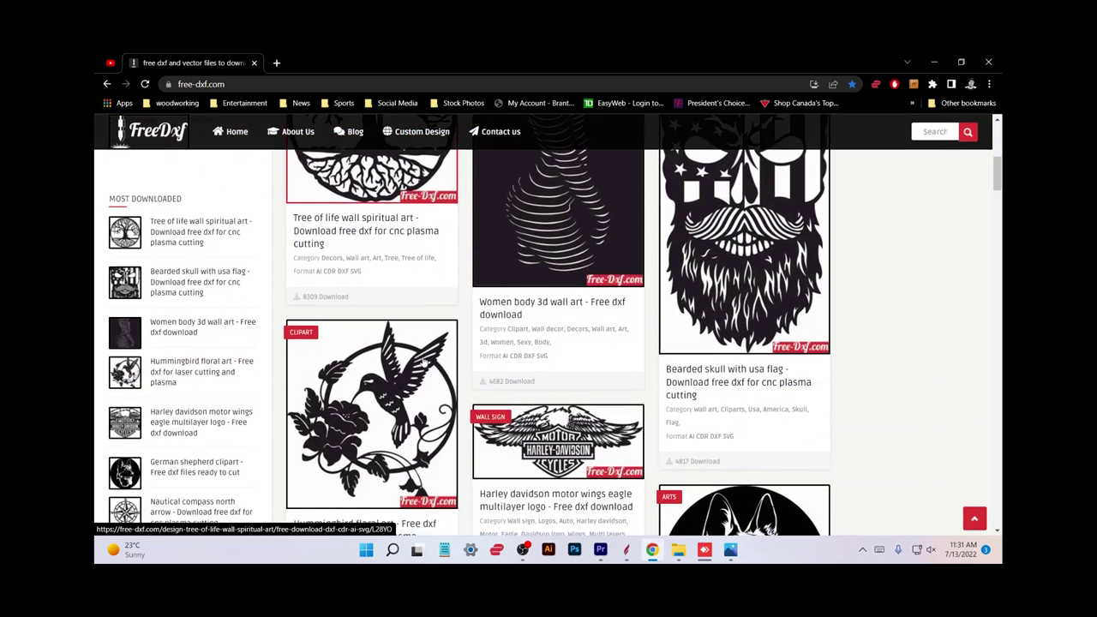
{"action": "scroll", "coordinate": [423, 361], "scroll_direction": "down", "scroll_amount": 5}
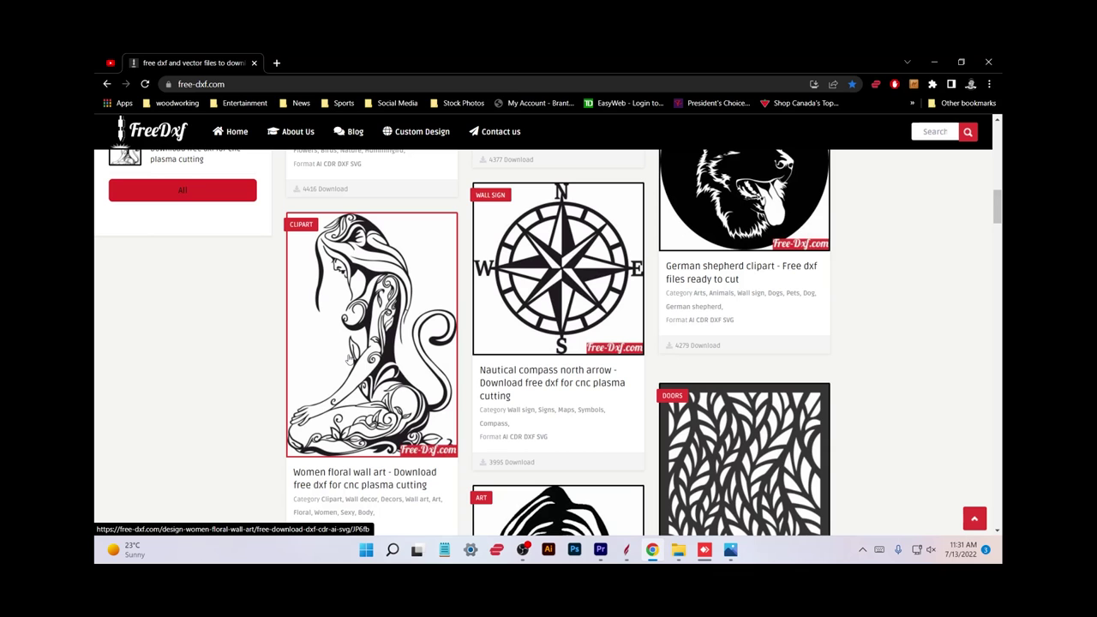
{"action": "left_click", "coordinate": [349, 358]}
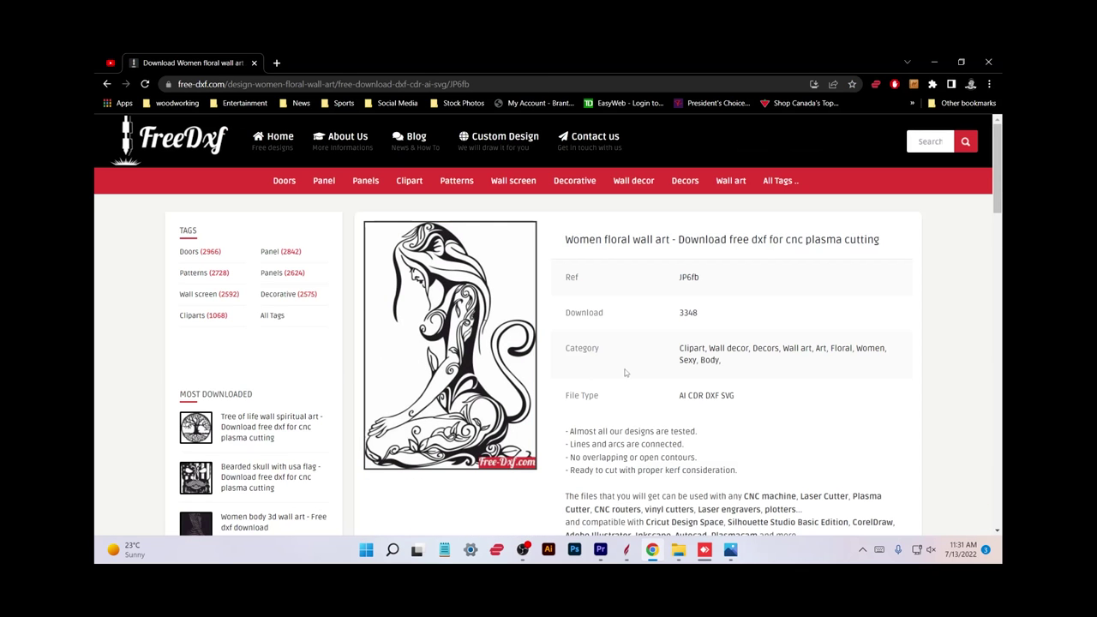
{"action": "scroll", "coordinate": [654, 375], "scroll_direction": "down", "scroll_amount": 5}
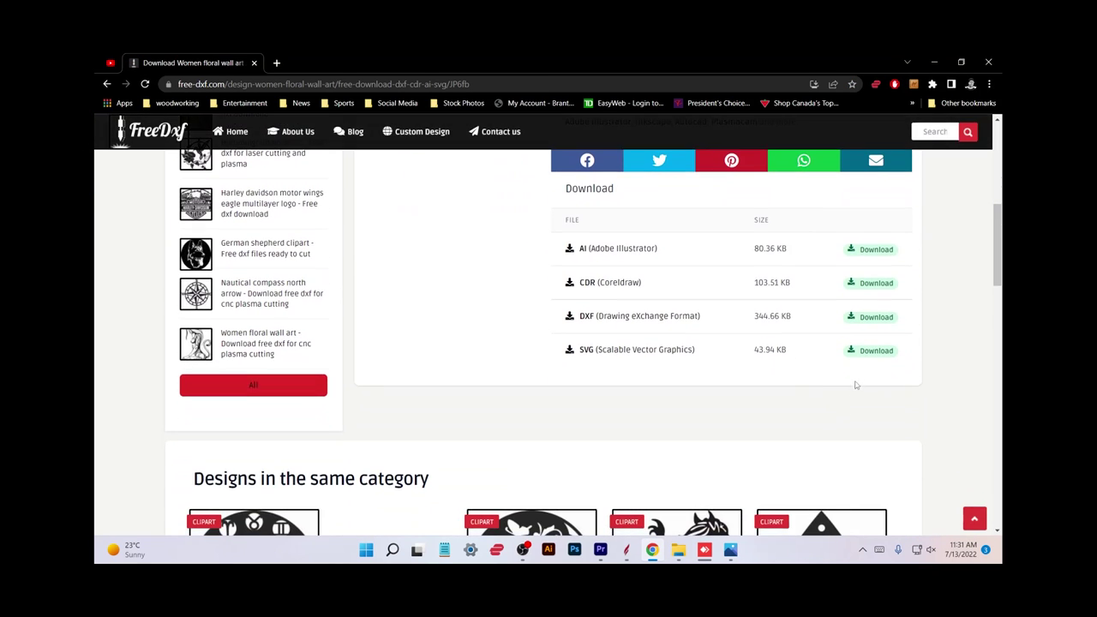
{"action": "left_click", "coordinate": [864, 355]}
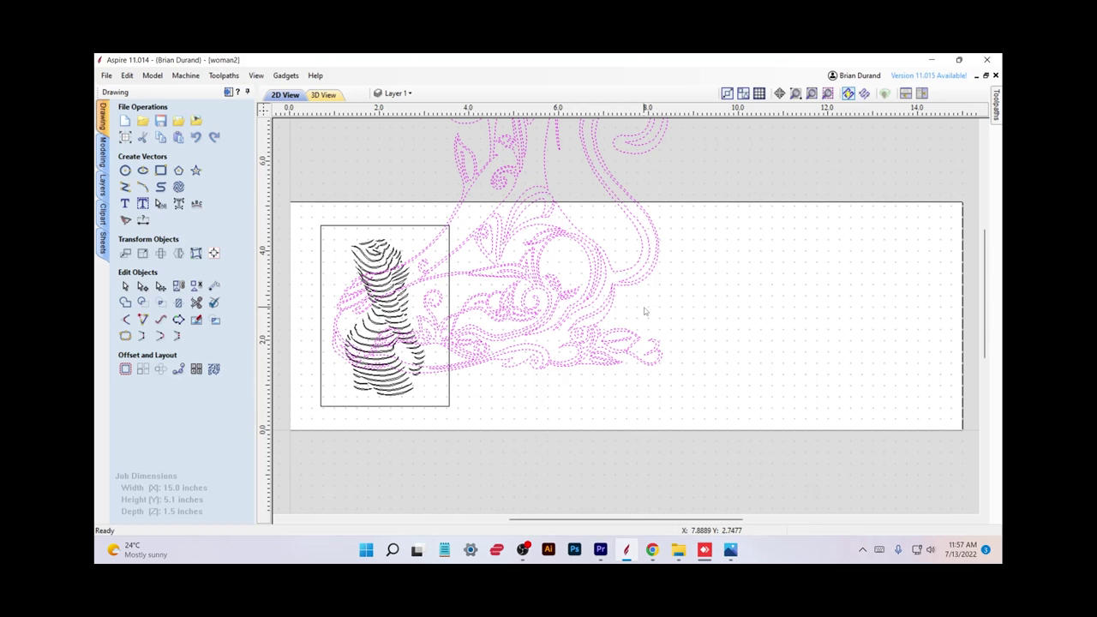
Zoom out to see the whole imported floral wall art drawing over the torso and board.
{"action": "scroll", "coordinate": [627, 294], "scroll_direction": "down", "scroll_amount": 5}
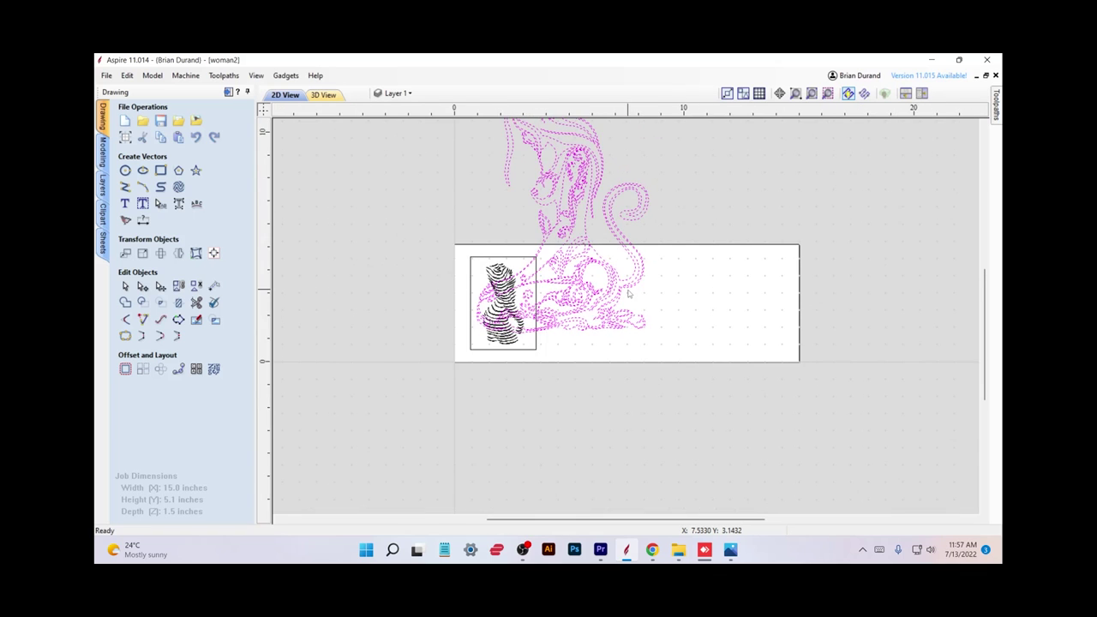
{"action": "scroll", "coordinate": [627, 294], "scroll_direction": "down", "scroll_amount": 1}
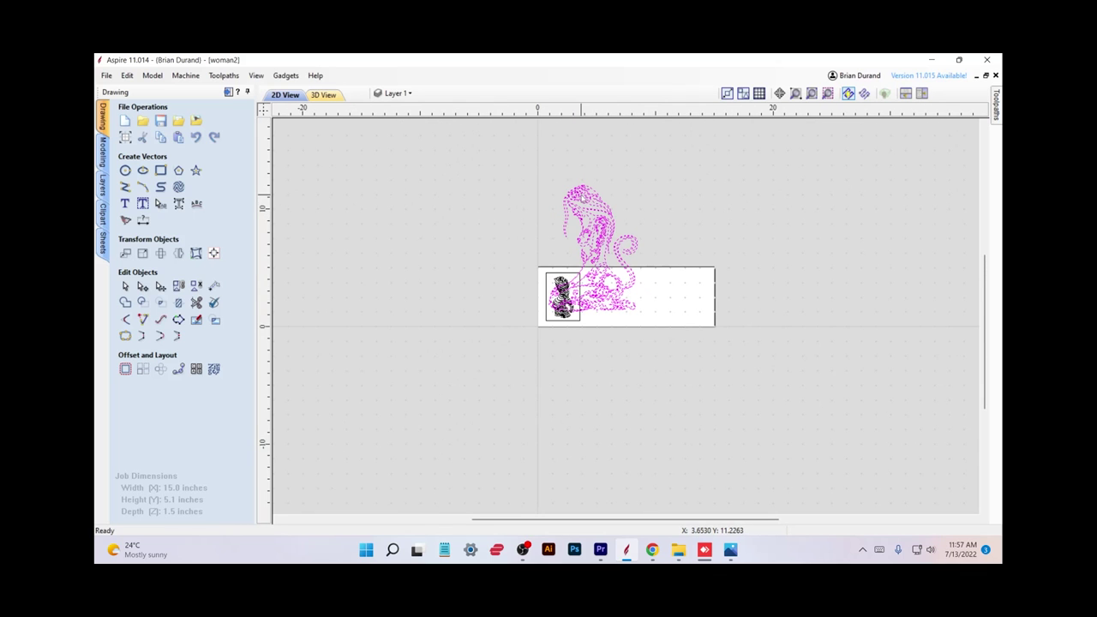
Select the kneeling woman drawing and scale it down to about 2.35 × 3.39 in.
{"action": "left_click", "coordinate": [125, 253]}
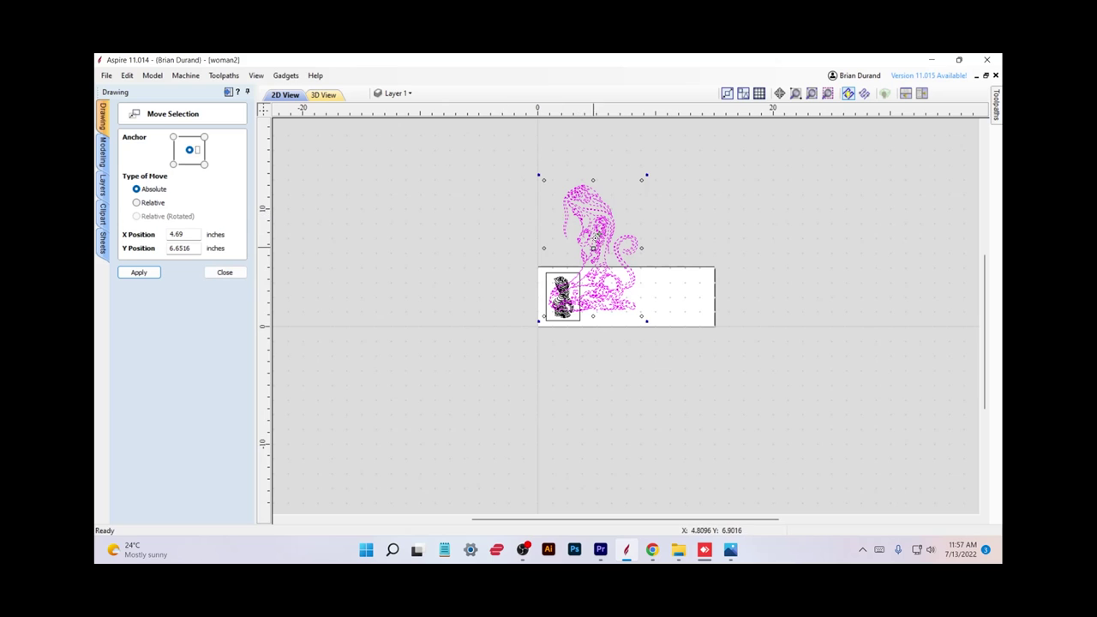
{"action": "left_click", "coordinate": [233, 273]}
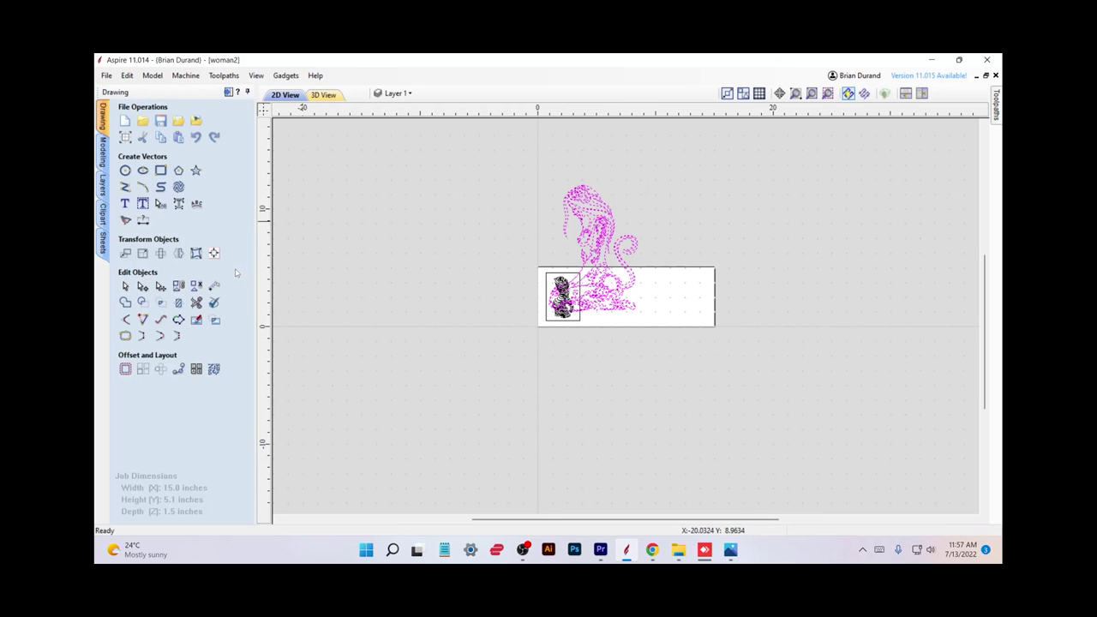
{"action": "left_click", "coordinate": [590, 212]}
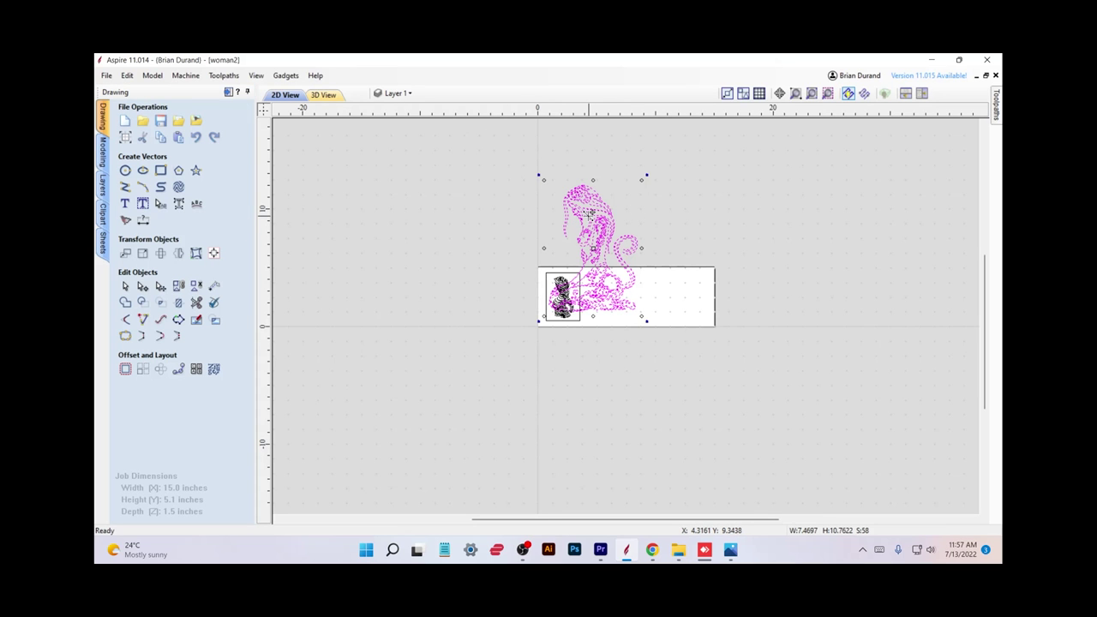
{"action": "key", "text": "Right"}
{"action": "key", "text": "Right"}
{"action": "key", "text": "Right"}
{"action": "key", "text": "Right"}
{"action": "key", "text": "Right"}
{"action": "key", "text": "Right"}
{"action": "key", "text": "Right"}
{"action": "key", "text": "Right"}
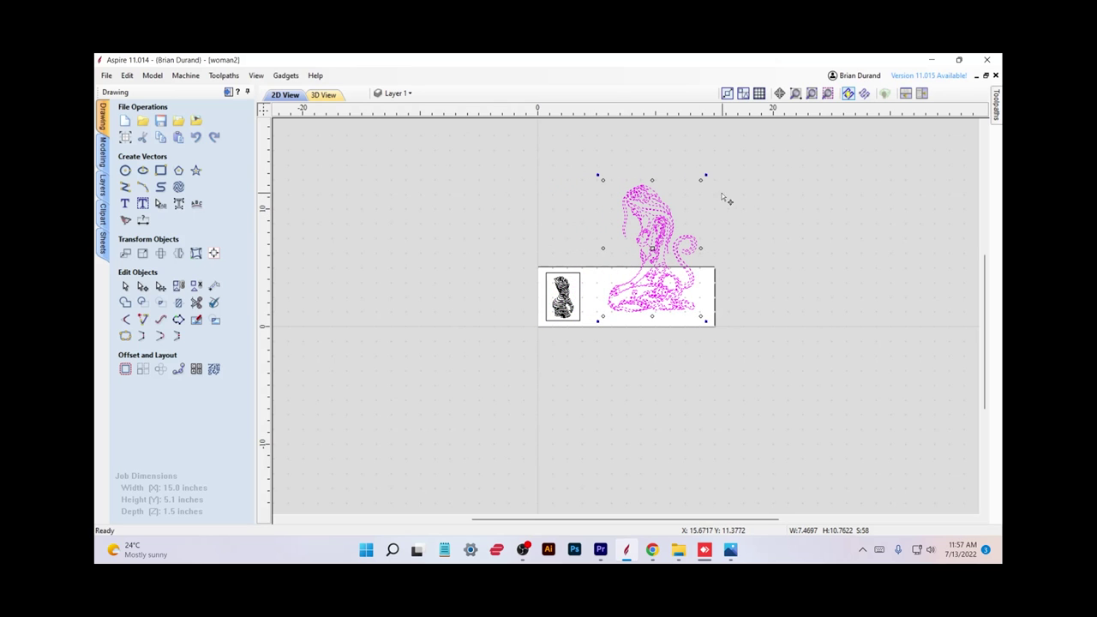
{"action": "left_click_drag", "start_coordinate": [702, 181], "coordinate": [685, 219]}
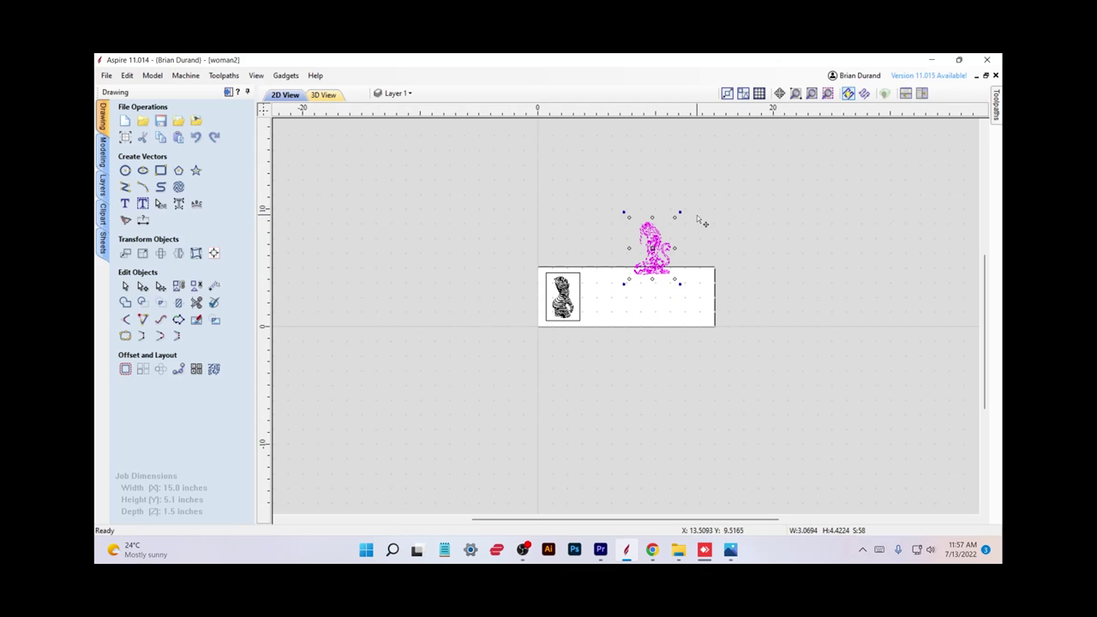
Nudge the kneeling woman beside the torso and centre her vertically on the material.
{"action": "key", "text": "Down"}
{"action": "key", "text": "Down"}
{"action": "key", "text": "Down"}
{"action": "key", "text": "Down"}
{"action": "key", "text": "Down"}
{"action": "key", "text": "Down"}
{"action": "key", "text": "Down"}
{"action": "key", "text": "Down"}
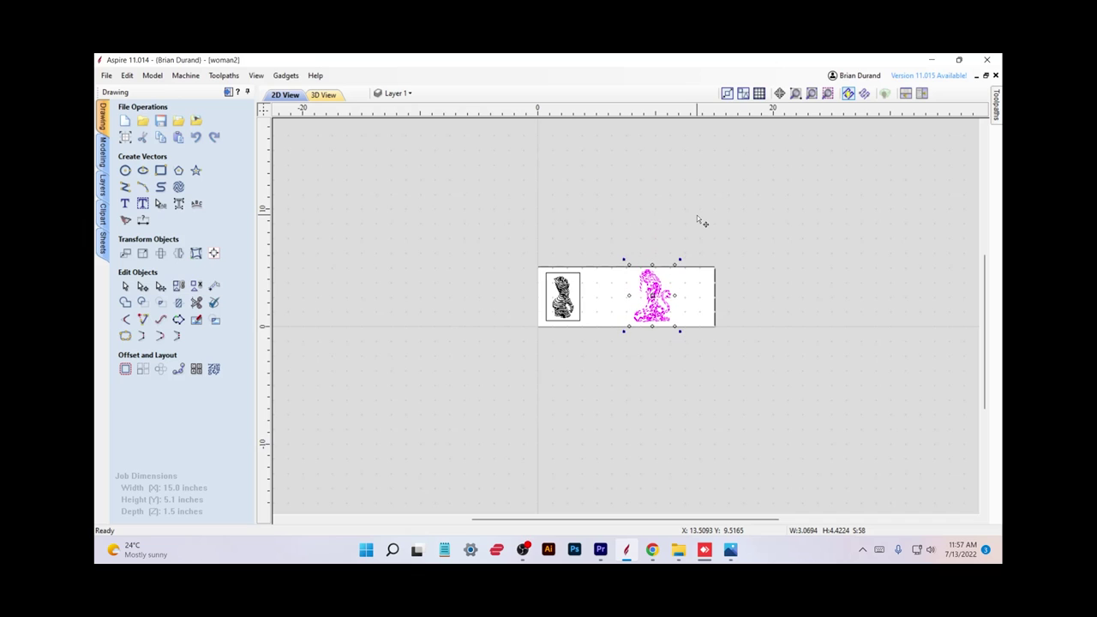
{"action": "key", "text": "Down"}
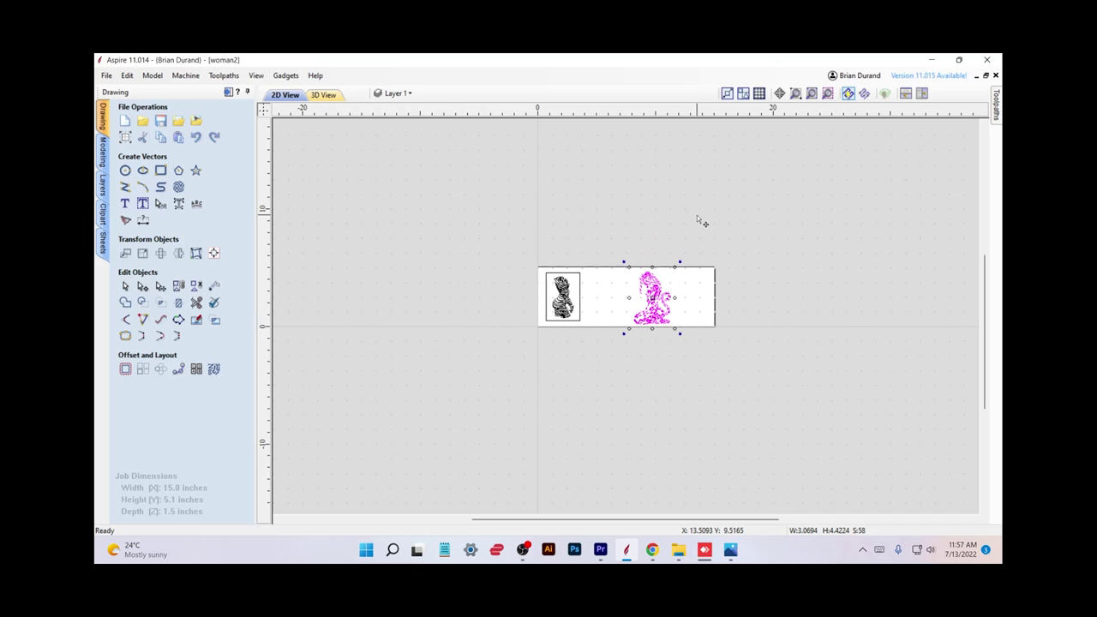
{"action": "left_click", "coordinate": [674, 267]}
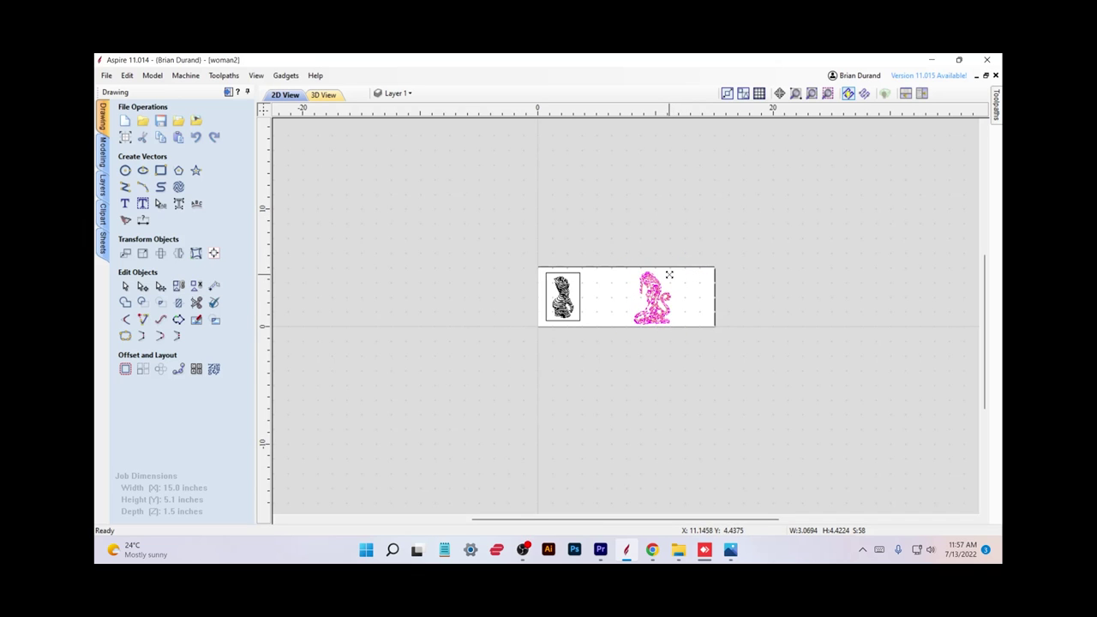
{"action": "left_click", "coordinate": [669, 275]}
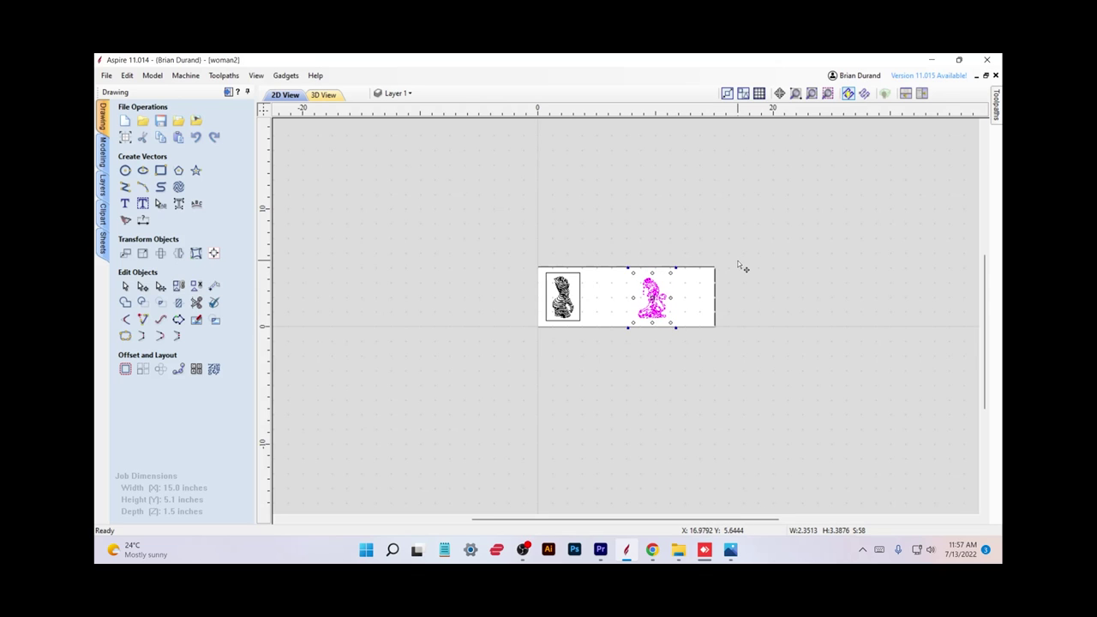
{"action": "key", "text": "Left"}
{"action": "key", "text": "Left"}
{"action": "key", "text": "Left"}
{"action": "key", "text": "Left"}
{"action": "key", "text": "Left"}
{"action": "key", "text": "Left"}
{"action": "key", "text": "Left"}
{"action": "key", "text": "Left"}
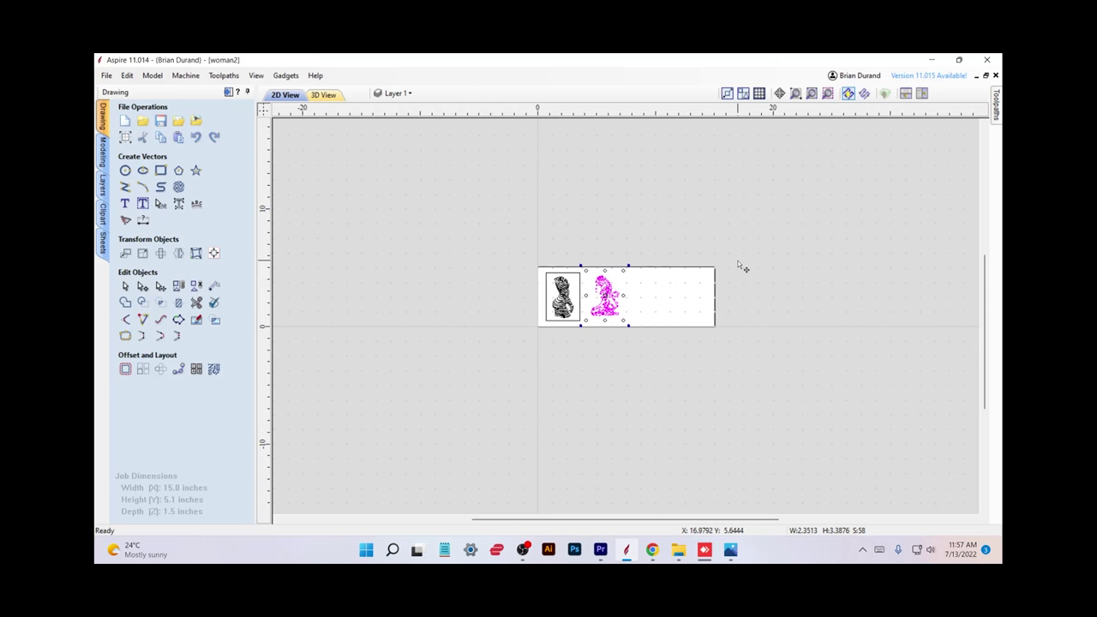
{"action": "key", "text": "Right"}
{"action": "key", "text": "Right"}
{"action": "key", "text": "Right"}
{"action": "key", "text": "Right"}
{"action": "key", "text": "Right"}
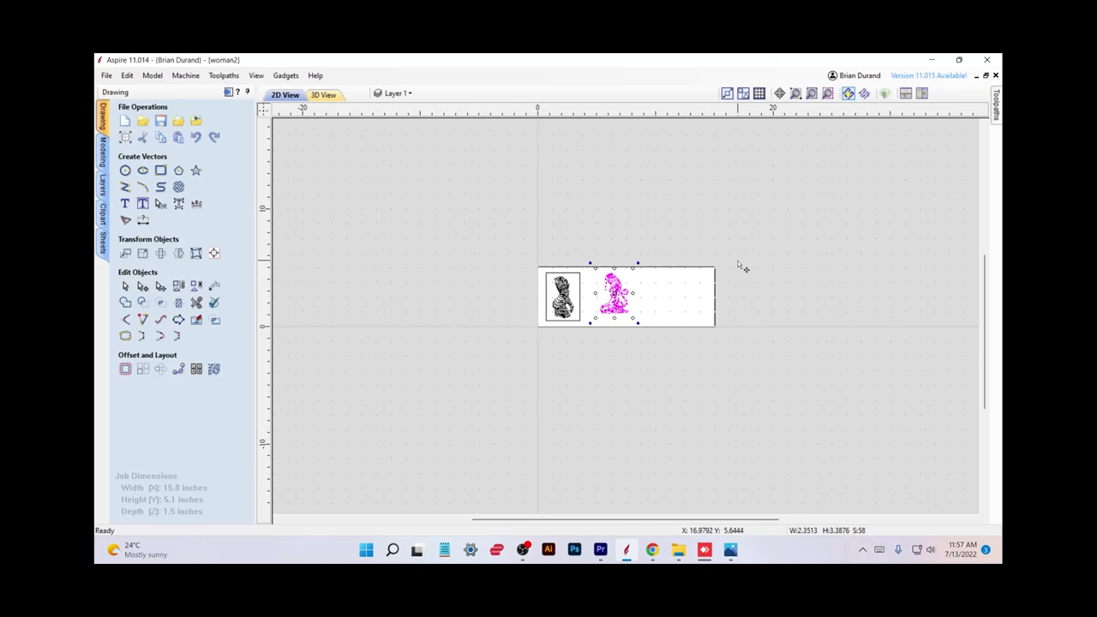
{"action": "key", "text": "Down"}
{"action": "key", "text": "Down"}
{"action": "key", "text": "Left"}
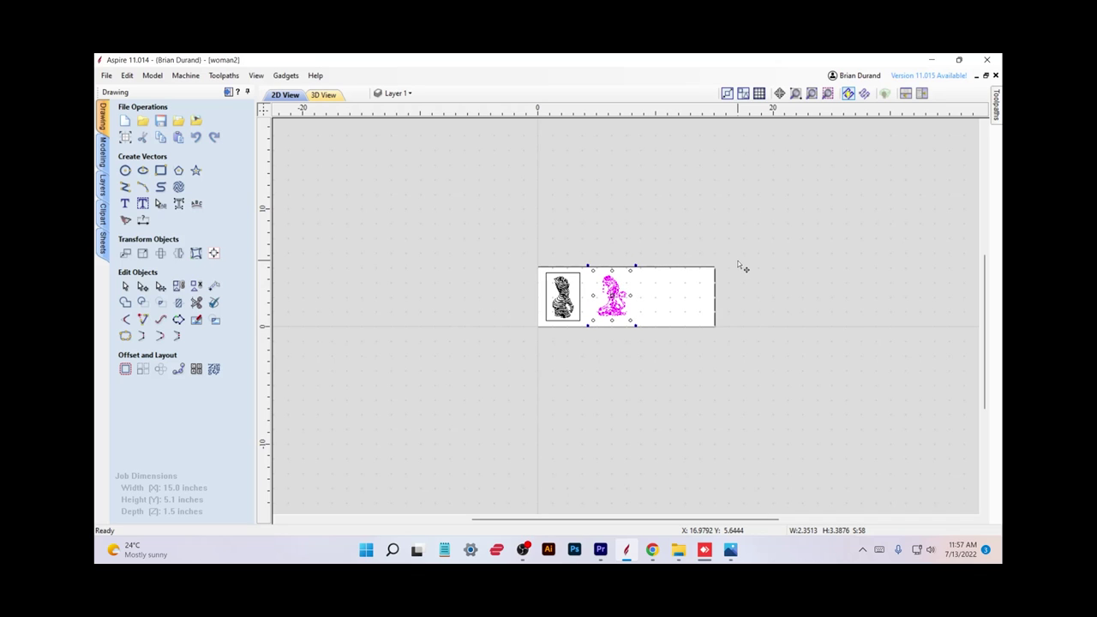
{"action": "key", "text": "Right"}
{"action": "key", "text": "Right"}
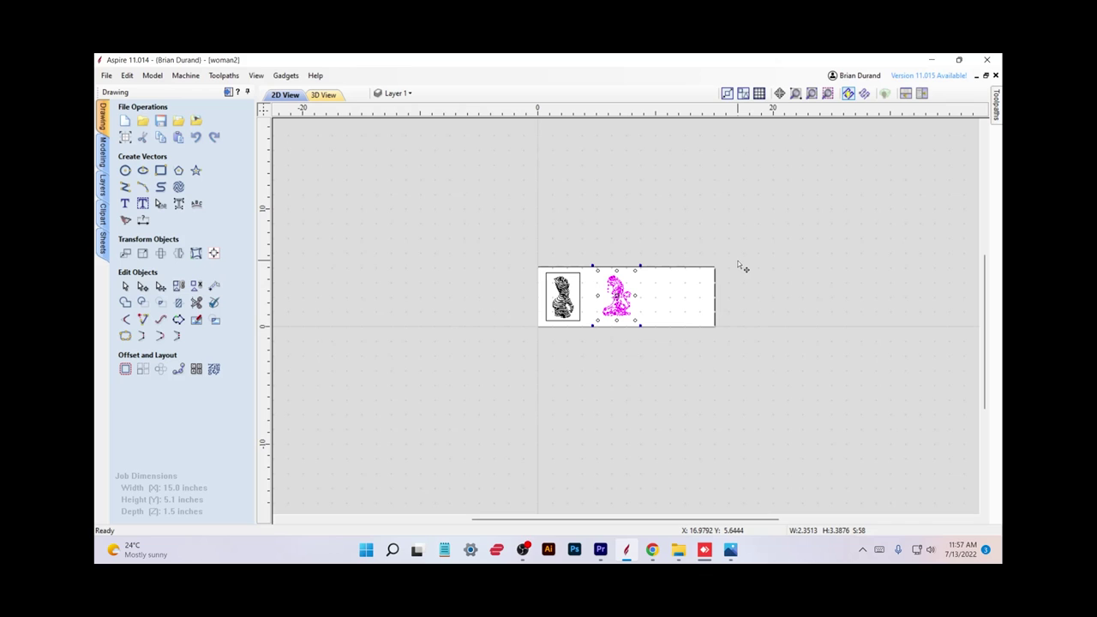
{"action": "left_click", "coordinate": [213, 253]}
{"action": "left_click", "coordinate": [210, 152]}
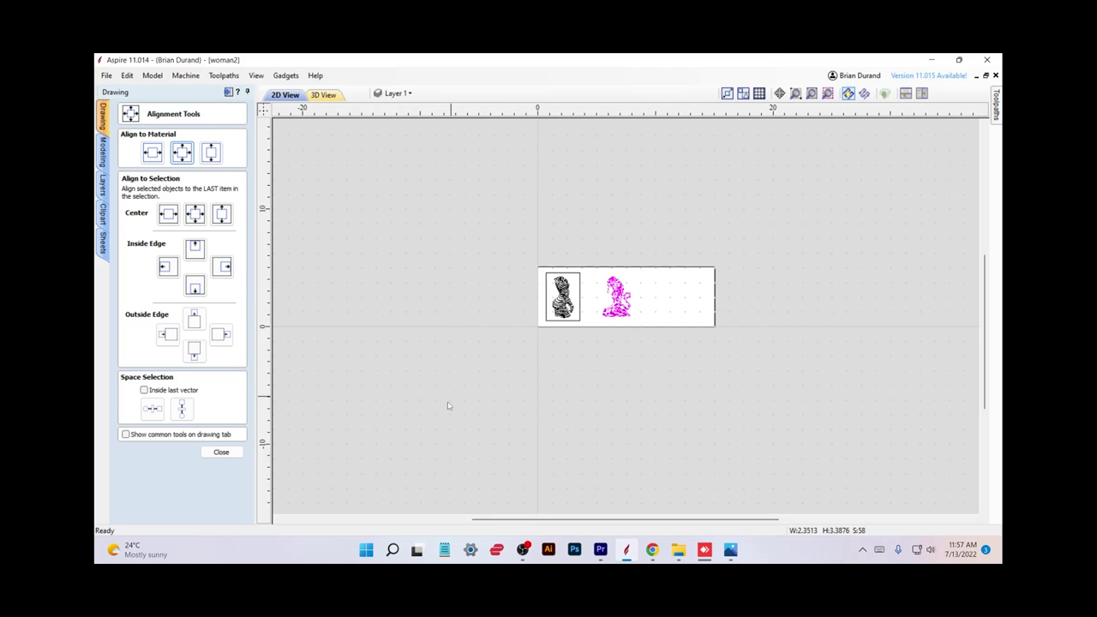
Search free-dxf.com for 'sexy woman' designs.
{"action": "left_click", "coordinate": [222, 454]}
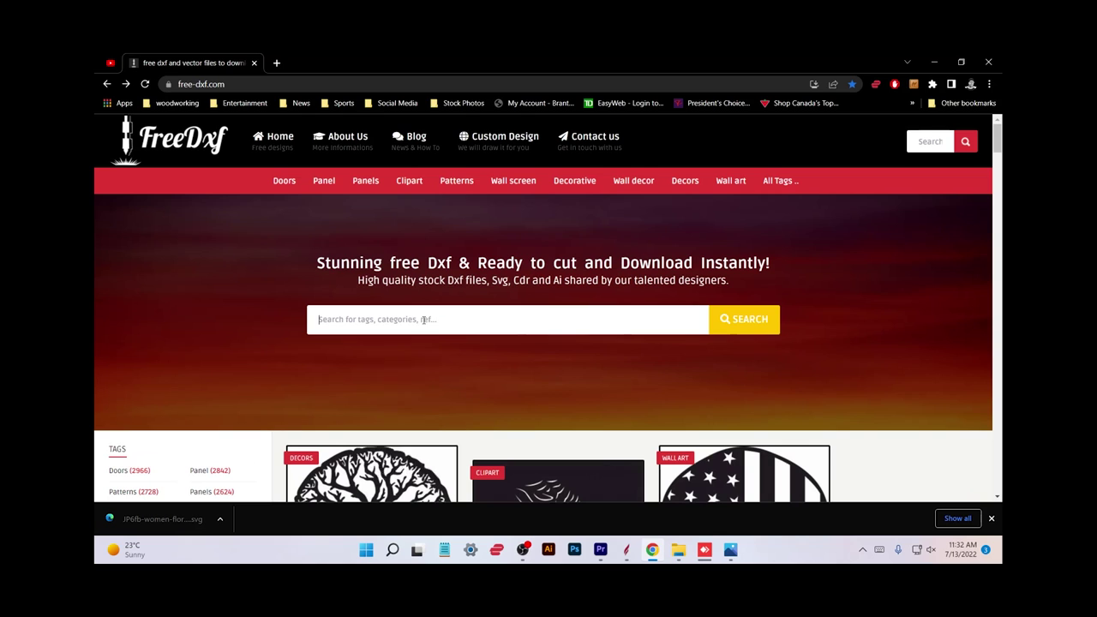
{"action": "left_click", "coordinate": [424, 320]}
{"action": "type", "text": "sexy woman"}
{"action": "key", "text": "Return"}
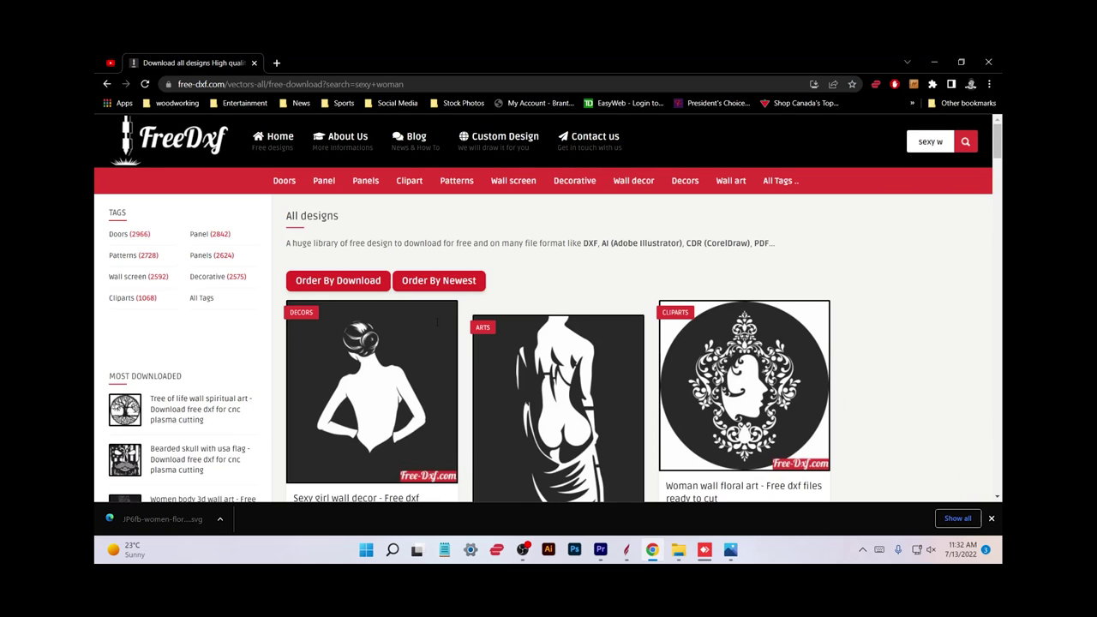
Open the Sexy girl wall decor design and download it as SVG.
{"action": "scroll", "coordinate": [386, 353], "scroll_direction": "down", "scroll_amount": 1}
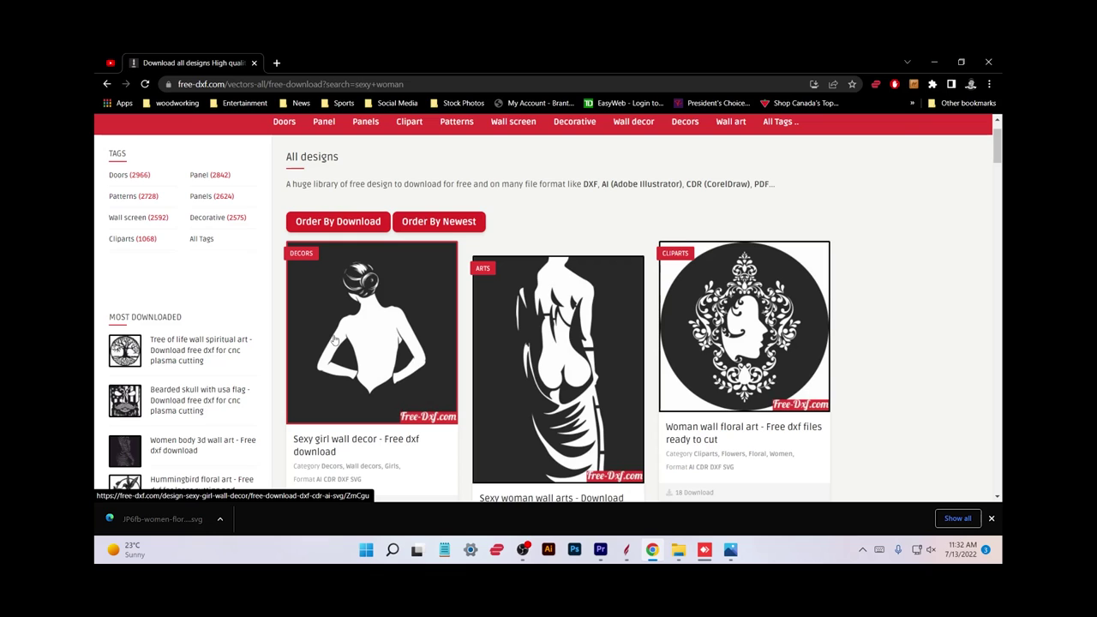
{"action": "left_click", "coordinate": [335, 341]}
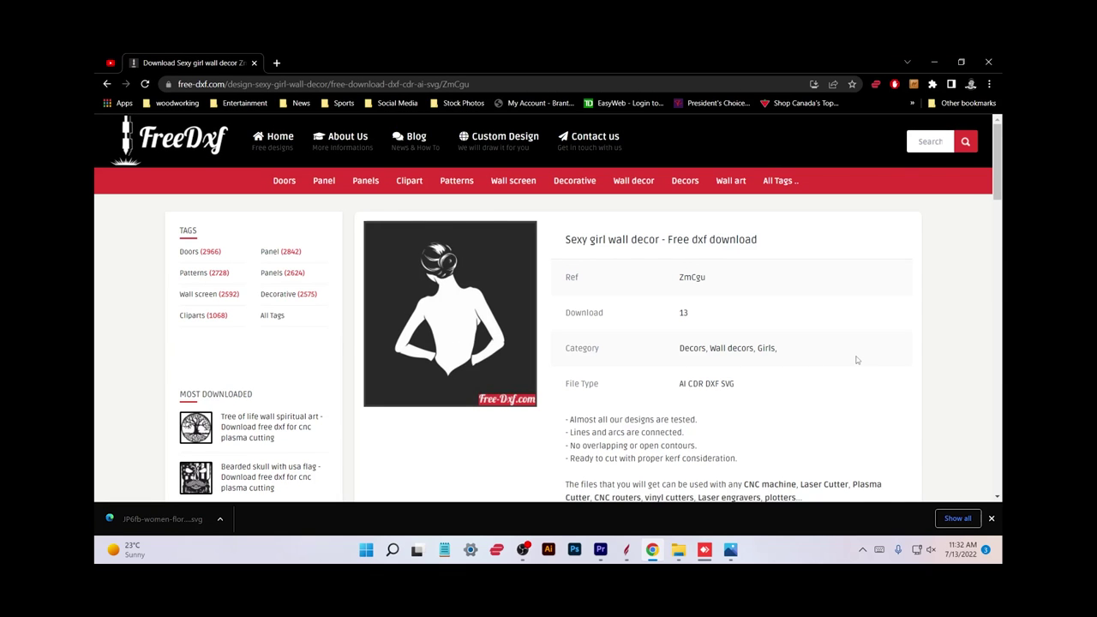
{"action": "scroll", "coordinate": [856, 360], "scroll_direction": "down", "scroll_amount": 5}
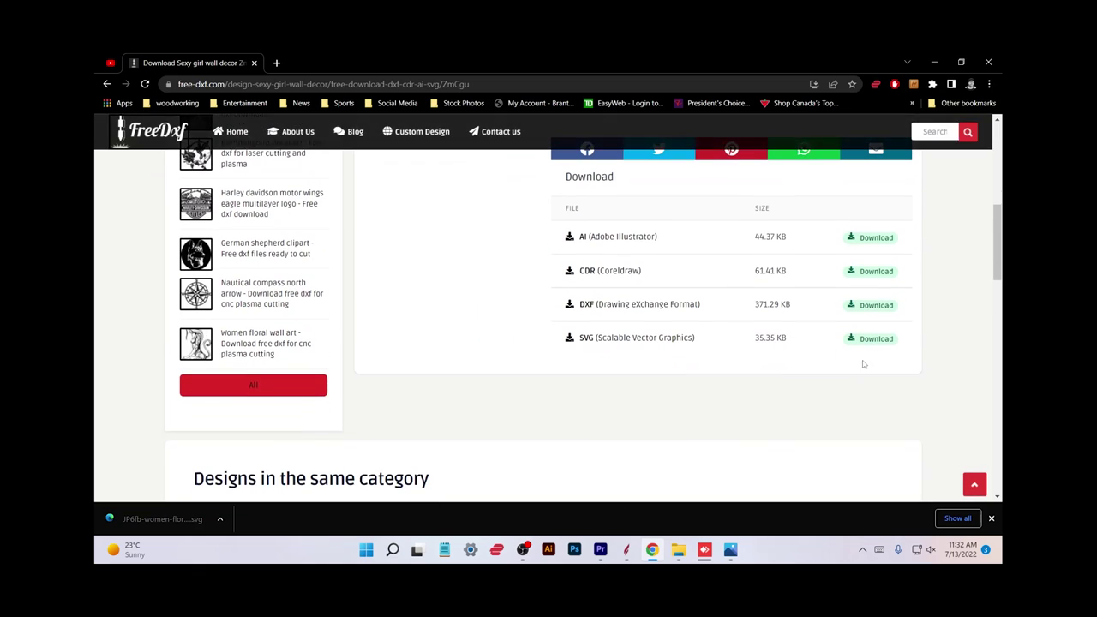
{"action": "left_click", "coordinate": [866, 342]}
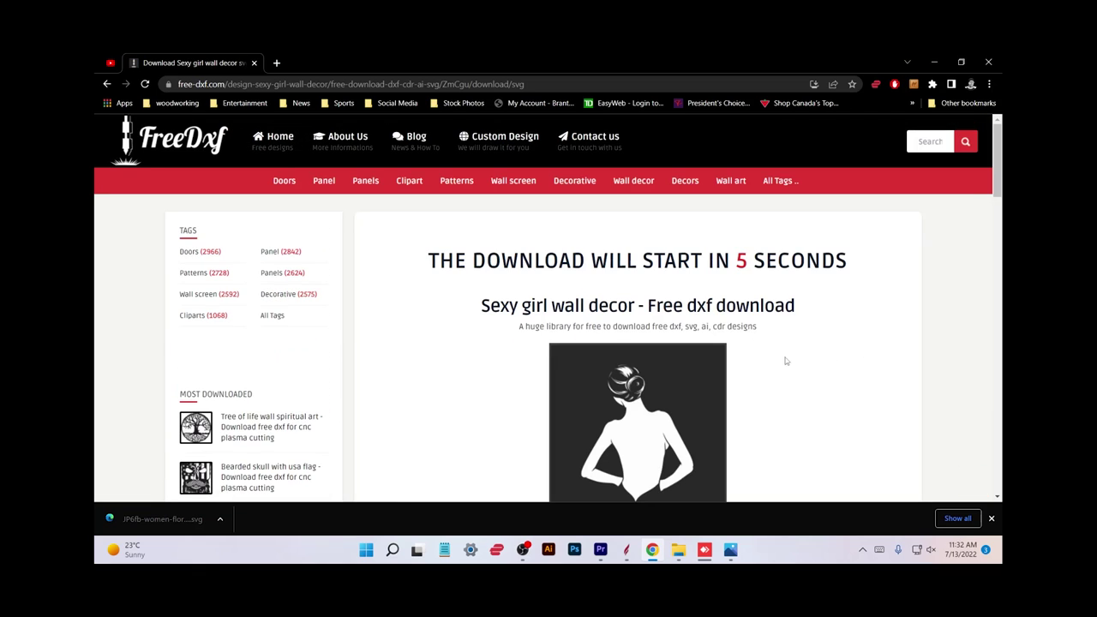
Import the downloaded ZmCgu back-view woman SVG into the Aspire job.
{"action": "left_click", "coordinate": [626, 549]}
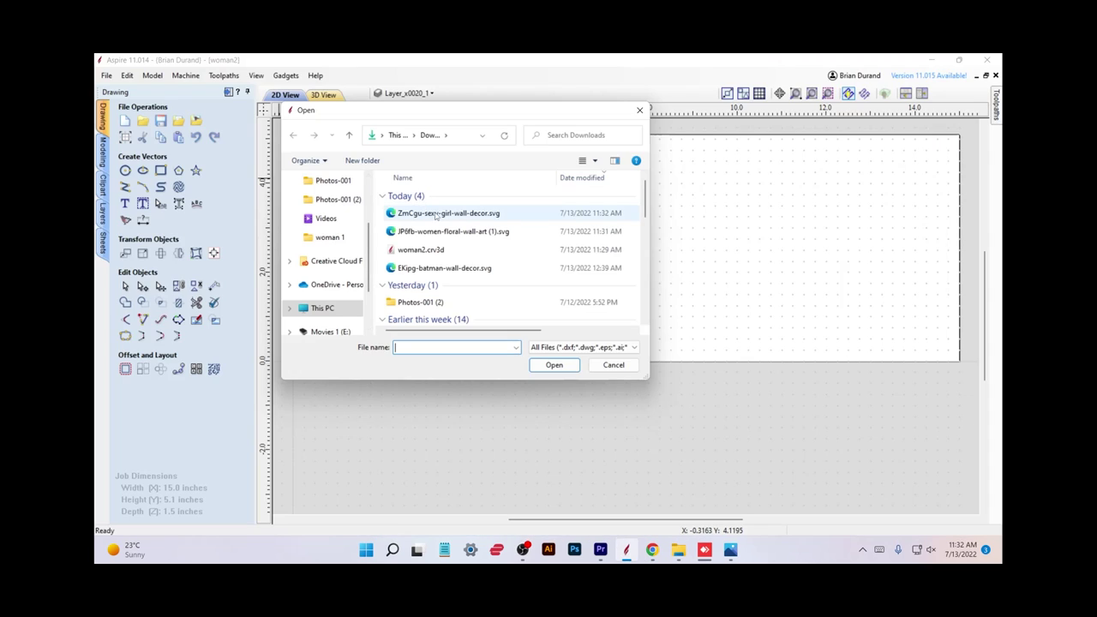
{"action": "double_click", "coordinate": [437, 213]}
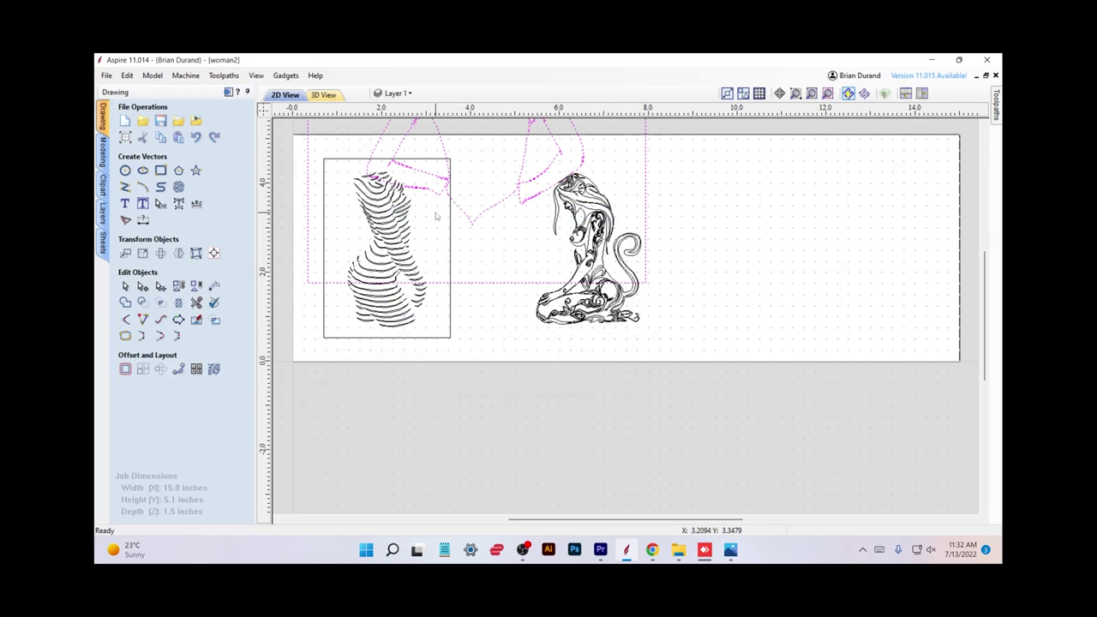
{"action": "scroll", "coordinate": [480, 207], "scroll_direction": "down", "scroll_amount": 5}
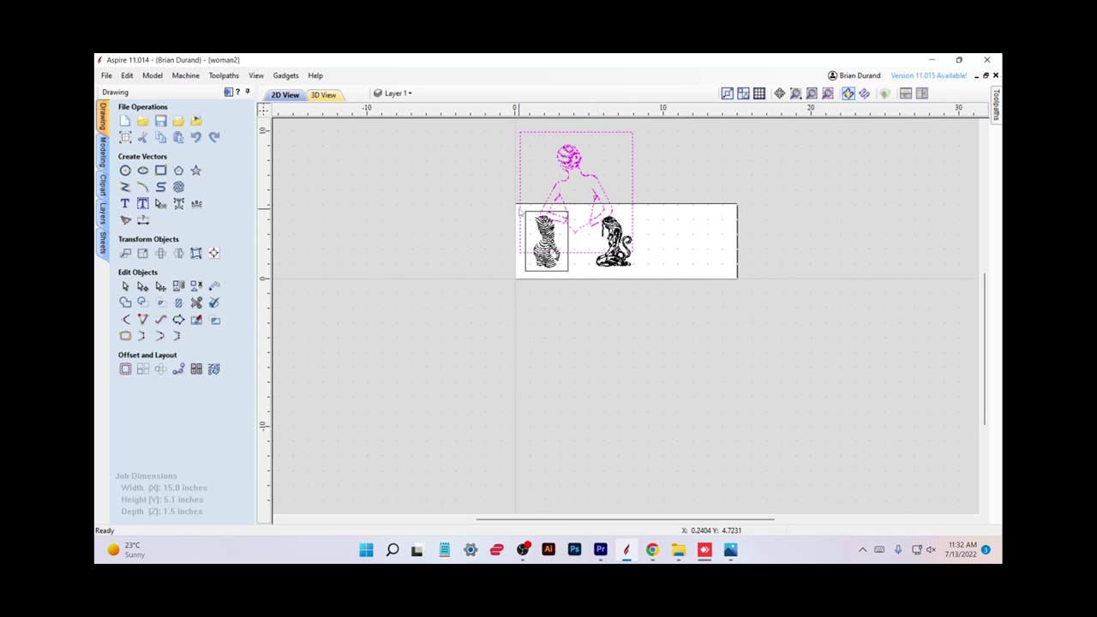
{"action": "key", "text": "Right"}
{"action": "key", "text": "Right"}
{"action": "key", "text": "Right"}
{"action": "key", "text": "Right"}
{"action": "key", "text": "Right"}
{"action": "key", "text": "Right"}
{"action": "key", "text": "Right"}
{"action": "key", "text": "Right"}
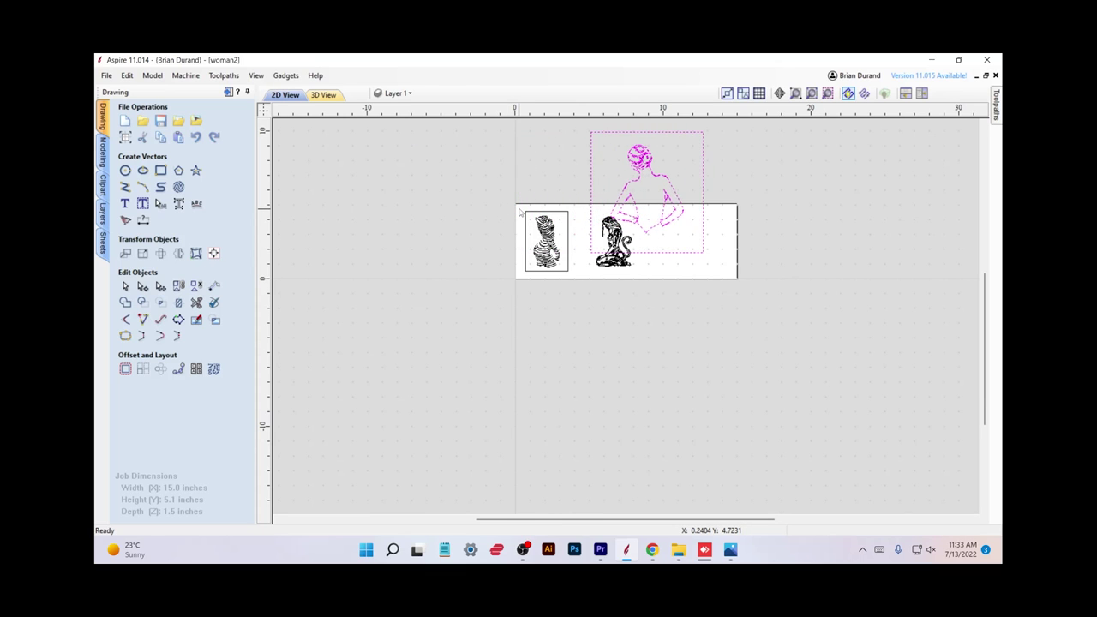
{"action": "key", "text": "Right"}
{"action": "key", "text": "Right"}
{"action": "key", "text": "Right"}
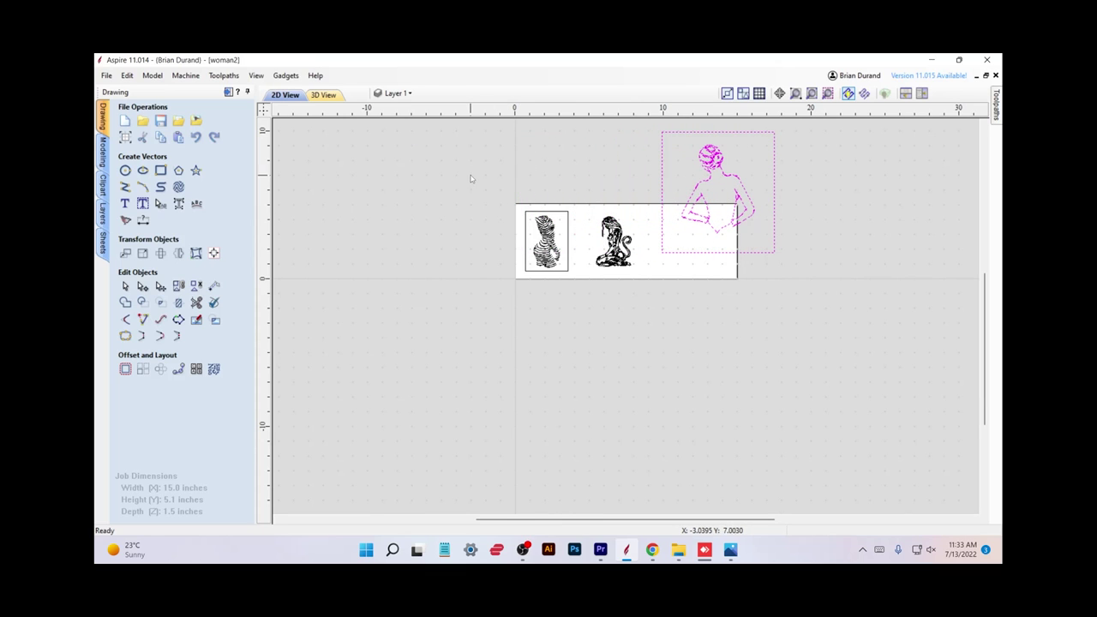
Shrink the back-view woman to about 3.87 × 4.15 in and fit her into the board's right end.
{"action": "left_click", "coordinate": [775, 136]}
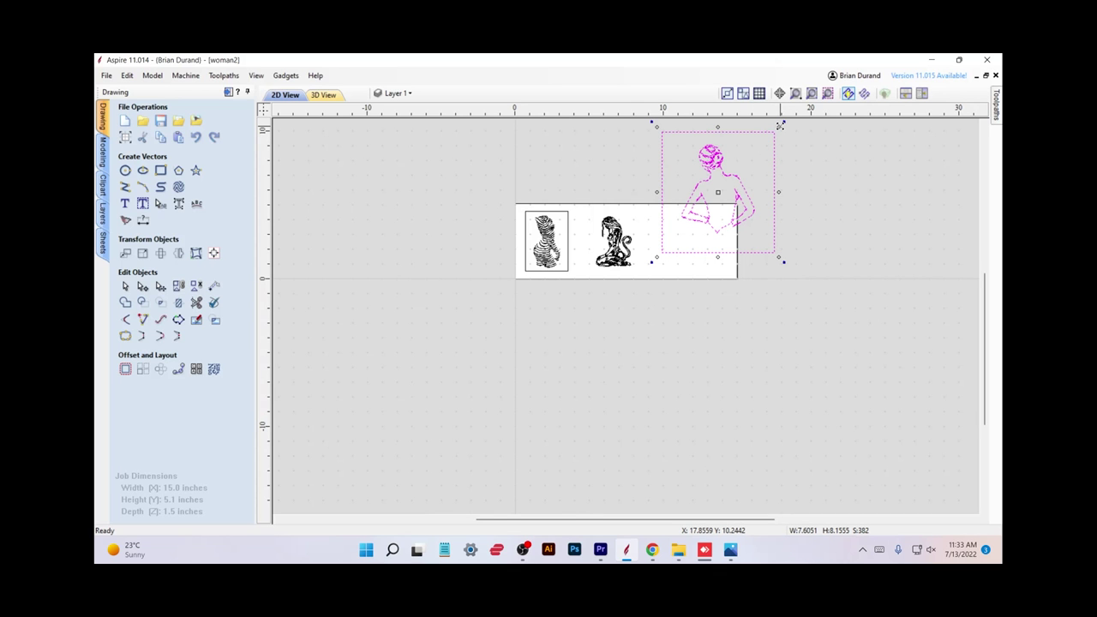
{"action": "mouse_move", "coordinate": [780, 126]}
{"action": "left_mouse_down"}
{"action": "mouse_move", "coordinate": [752, 168]}
{"action": "mouse_move", "coordinate": [755, 158]}
{"action": "left_mouse_up"}
{"action": "key", "text": "Down"}
{"action": "key", "text": "Down"}
{"action": "key", "text": "Down"}
{"action": "key", "text": "Down"}
{"action": "key", "text": "Down"}
{"action": "key", "text": "Left"}
{"action": "key", "text": "Left"}
{"action": "key", "text": "Left"}
{"action": "key", "text": "Up"}
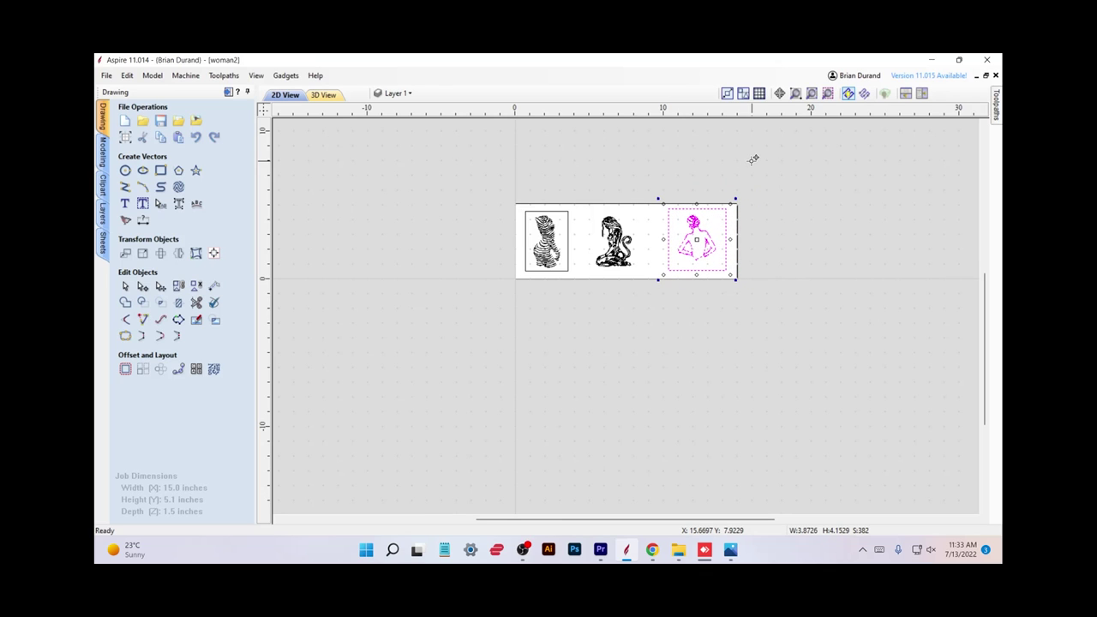
{"action": "key", "text": "Down"}
{"action": "key", "text": "Left"}
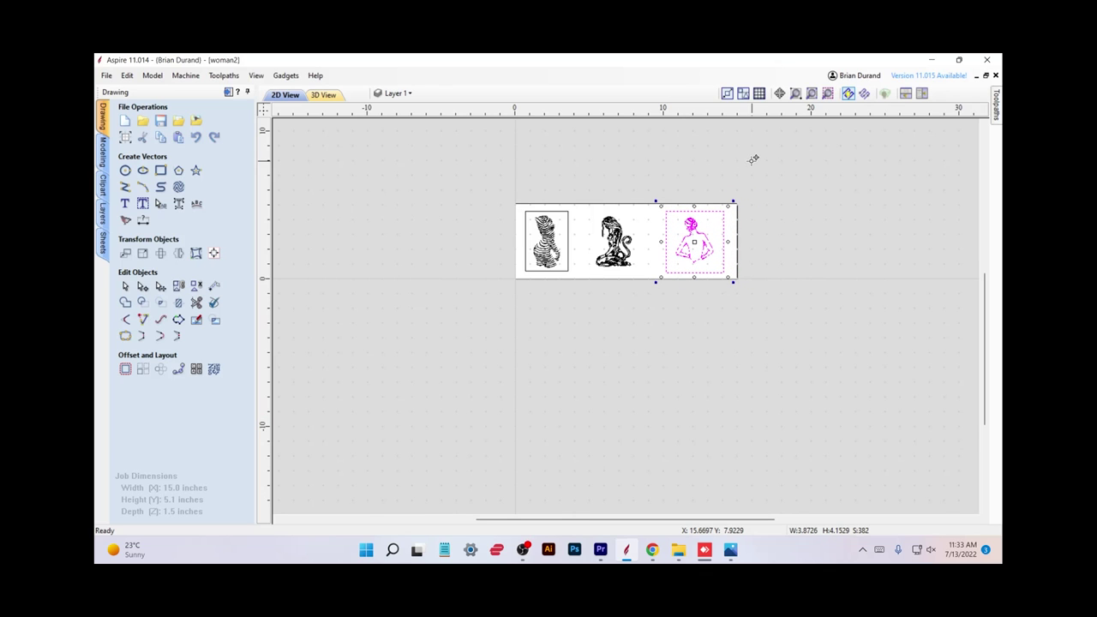
{"action": "key", "text": "Left"}
{"action": "key", "text": "Left"}
{"action": "key", "text": "Left"}
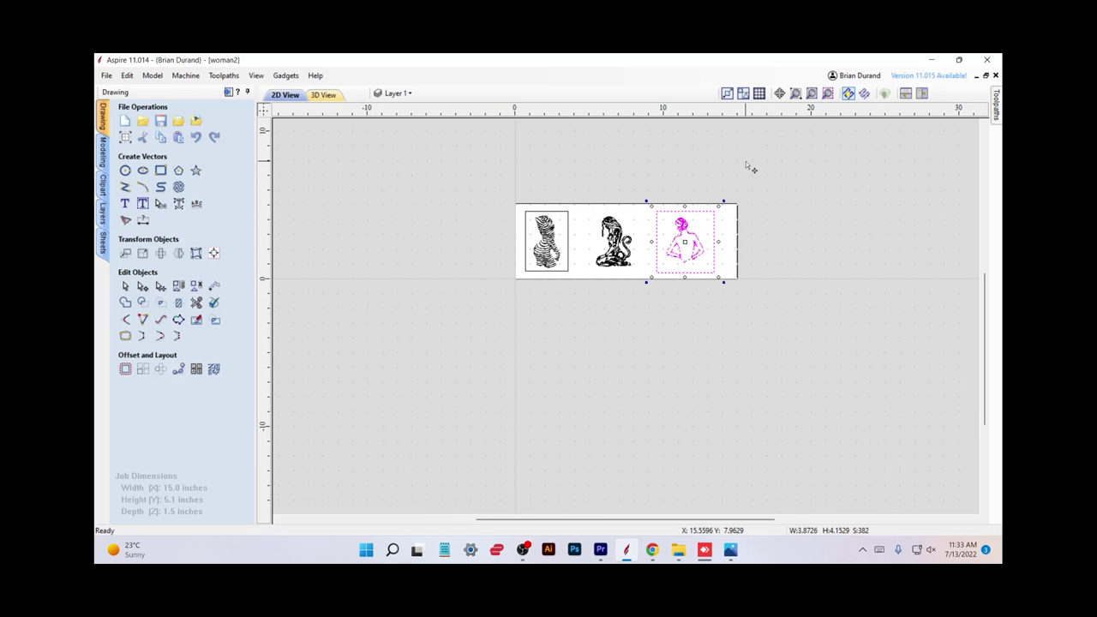
{"action": "key", "text": "Left"}
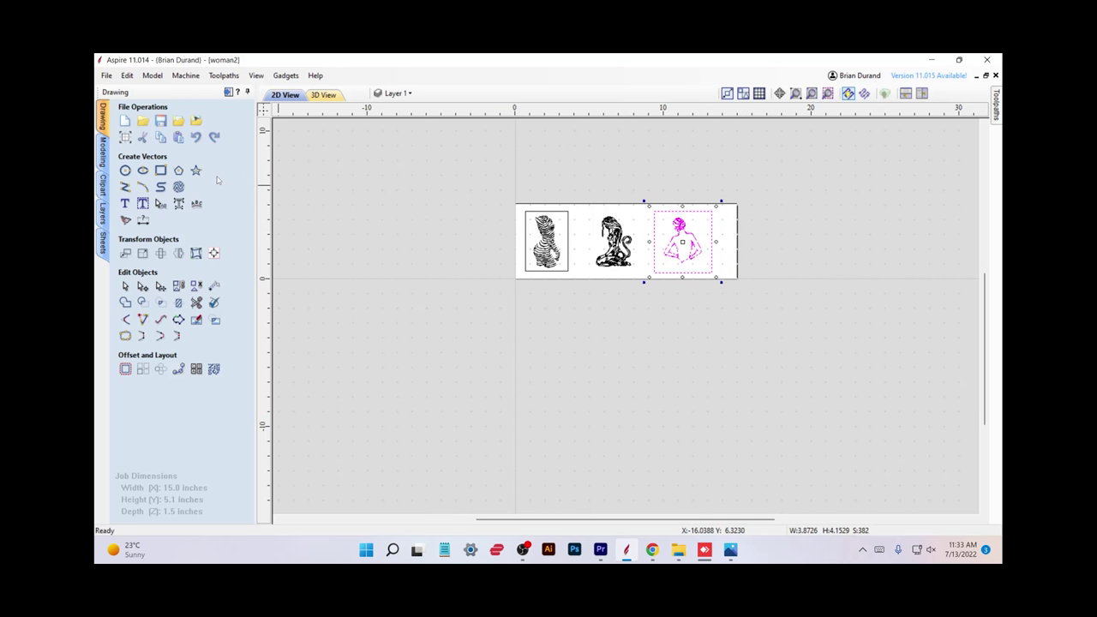
Align the back-view woman to the material.
{"action": "left_click", "coordinate": [213, 253]}
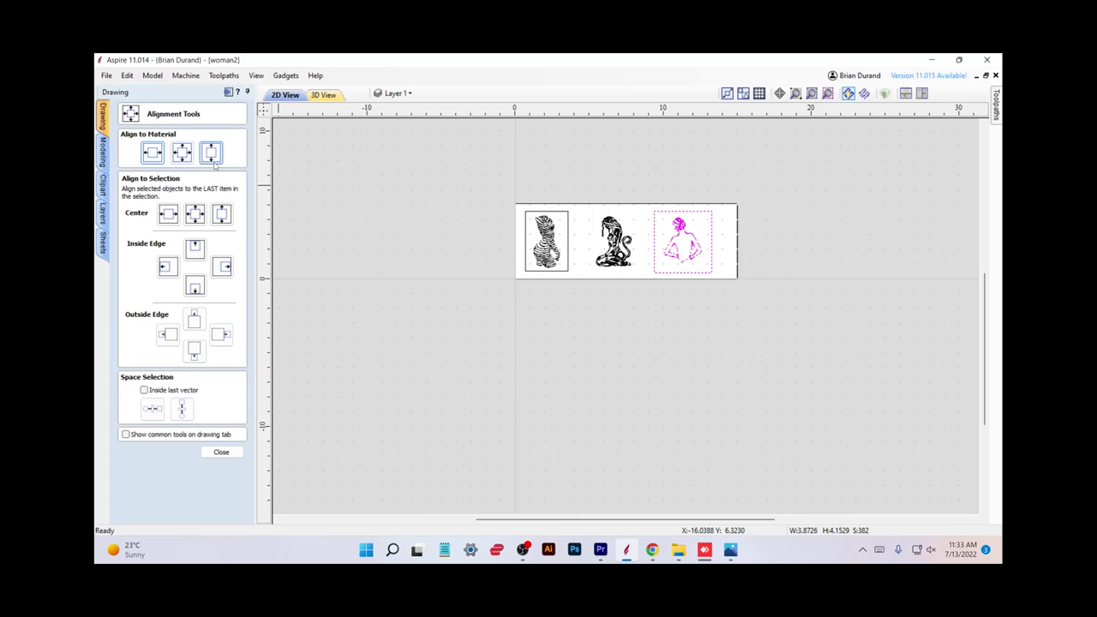
{"action": "left_click", "coordinate": [212, 156]}
{"action": "left_click", "coordinate": [221, 452]}
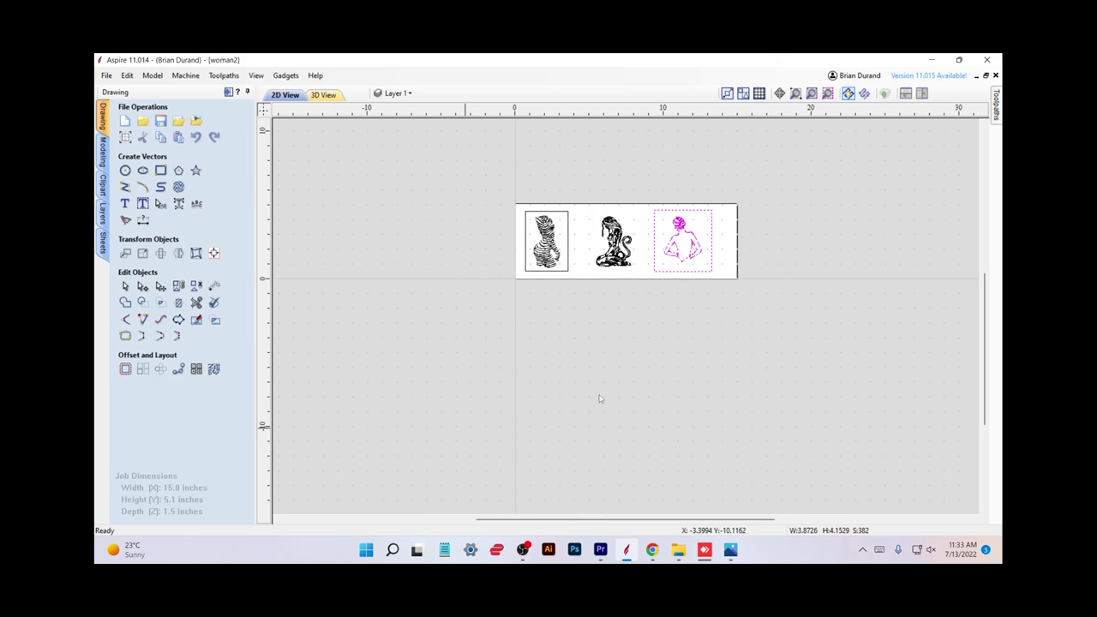
{"action": "left_click", "coordinate": [771, 318]}
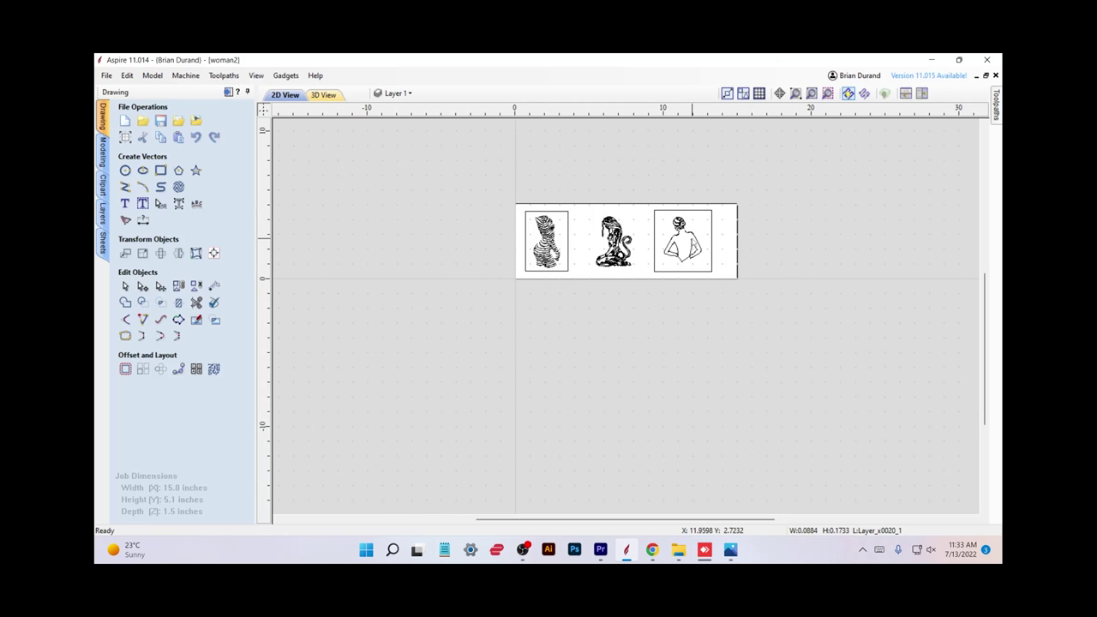
Join the back-view woman's open outline vectors.
{"action": "scroll", "coordinate": [692, 237], "scroll_direction": "up", "scroll_amount": 4}
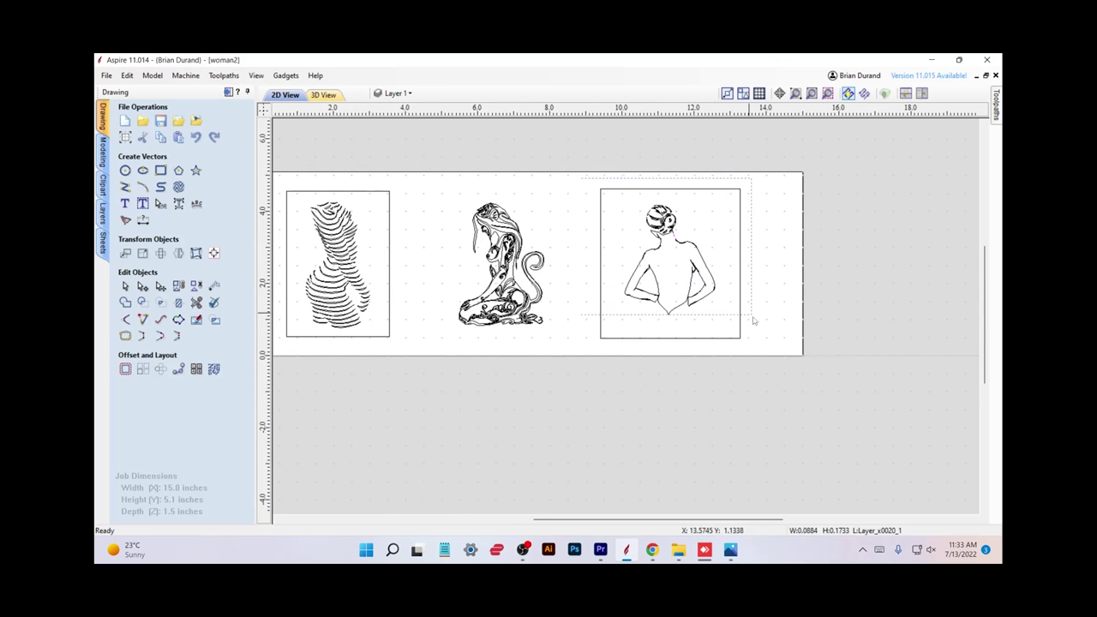
{"action": "left_click_drag", "start_coordinate": [756, 323], "coordinate": [757, 353]}
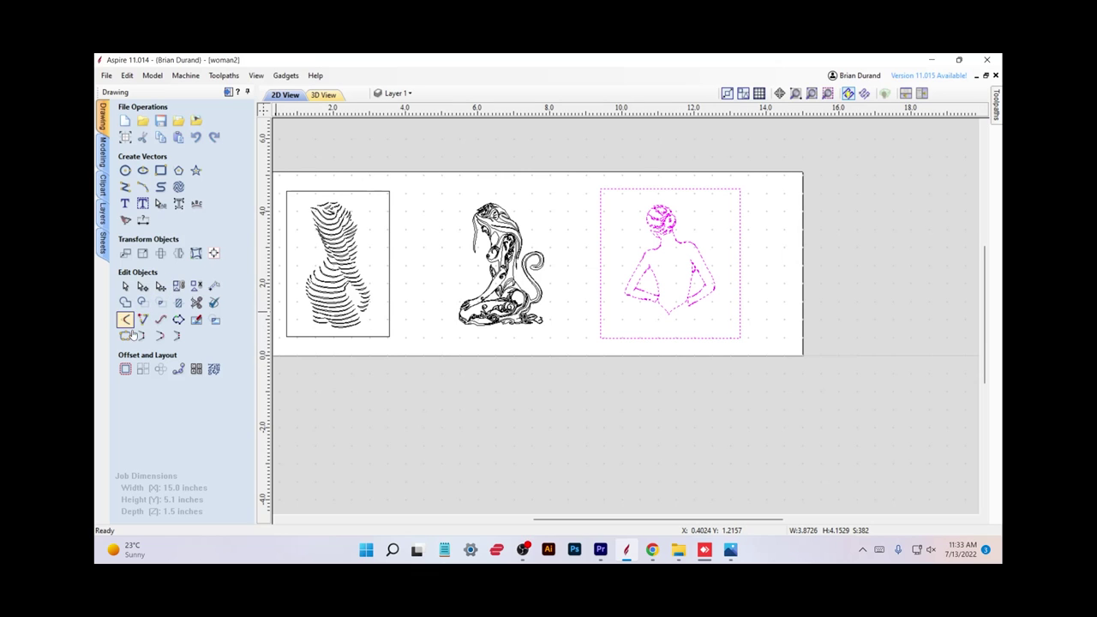
{"action": "left_click", "coordinate": [127, 335]}
{"action": "left_click", "coordinate": [147, 265]}
{"action": "left_click", "coordinate": [208, 265]}
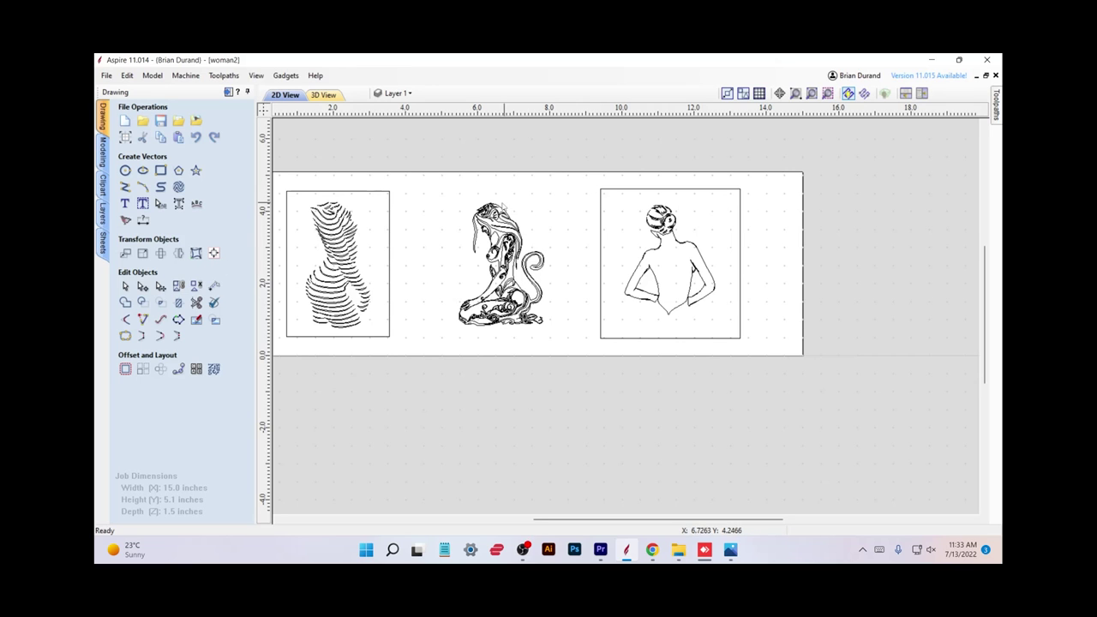
Select the kneeling woman figure in the middle of the board.
{"action": "scroll", "coordinate": [442, 196], "scroll_direction": "down", "scroll_amount": 1}
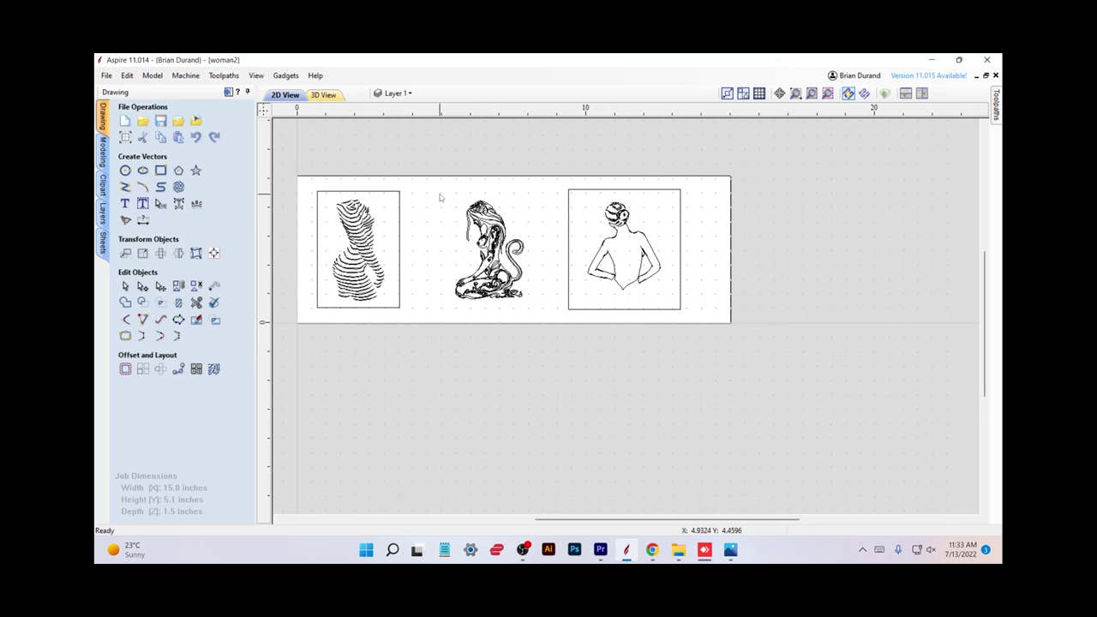
{"action": "scroll", "coordinate": [441, 198], "scroll_direction": "down", "scroll_amount": 1}
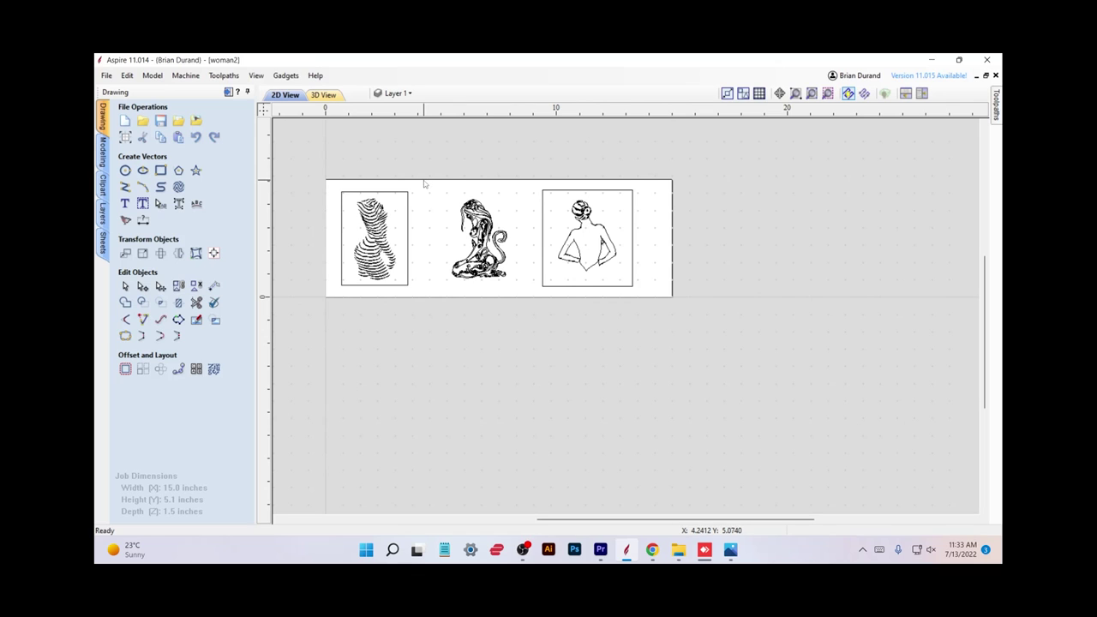
{"action": "left_click_drag", "start_coordinate": [422, 179], "coordinate": [527, 306]}
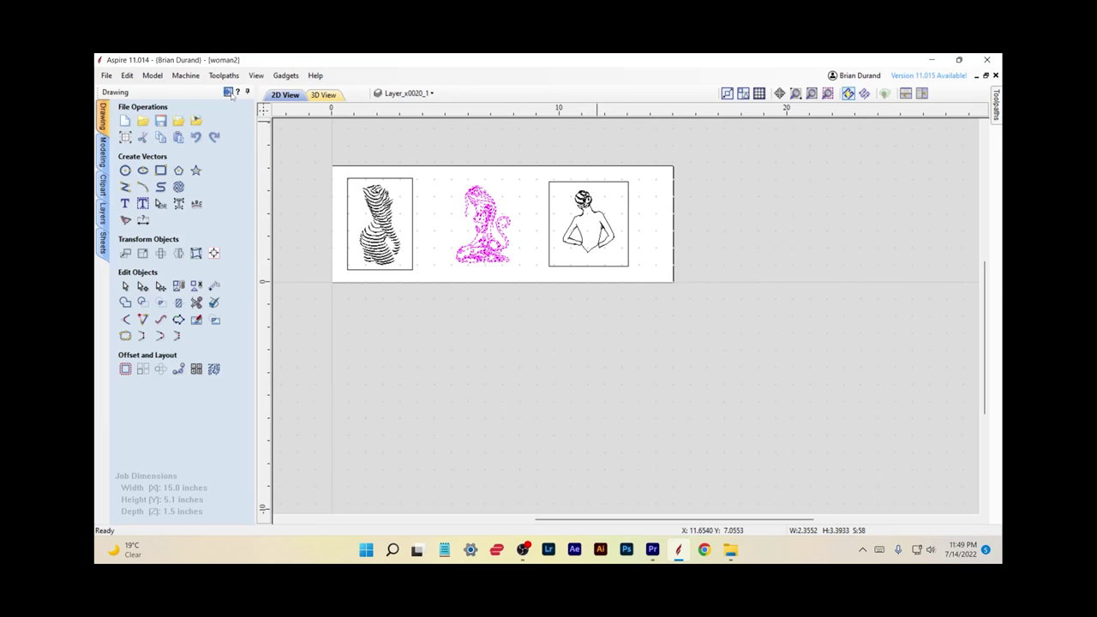
Calculate a V-Carve toolpath for the kneeling woman with 0.15 flat depth.
{"action": "left_click", "coordinate": [996, 105]}
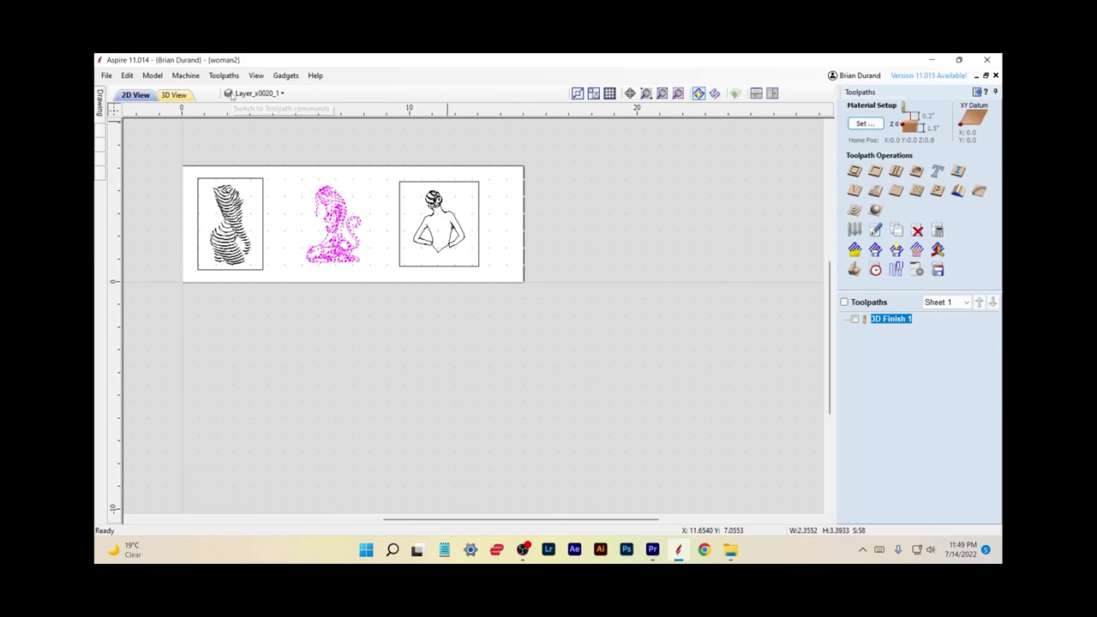
{"action": "left_click", "coordinate": [853, 191]}
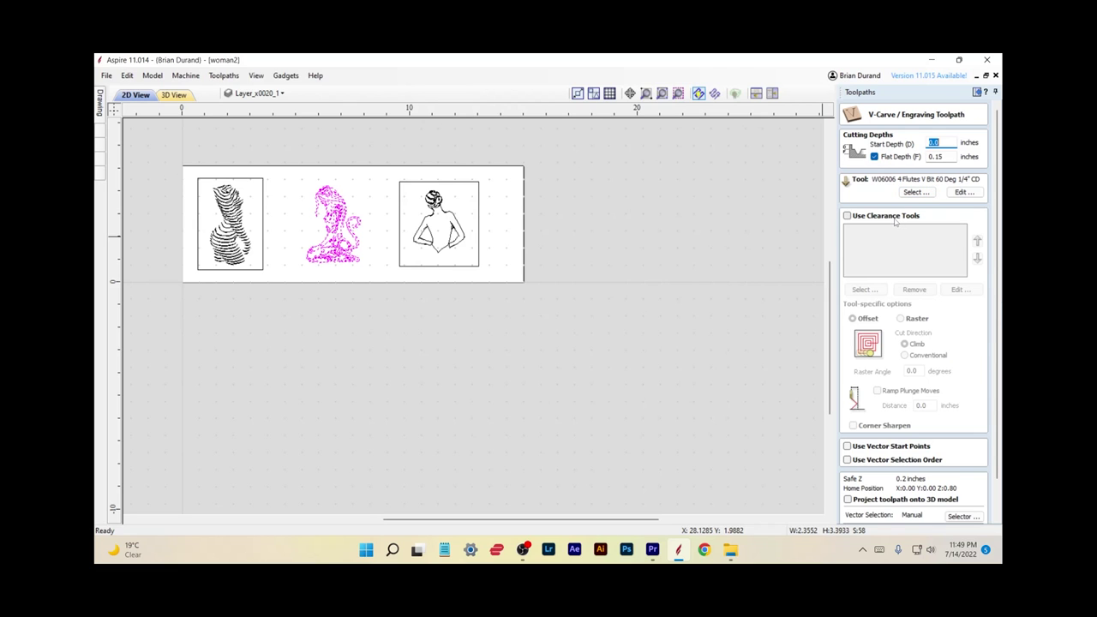
{"action": "scroll", "coordinate": [874, 341], "scroll_direction": "down", "scroll_amount": 3}
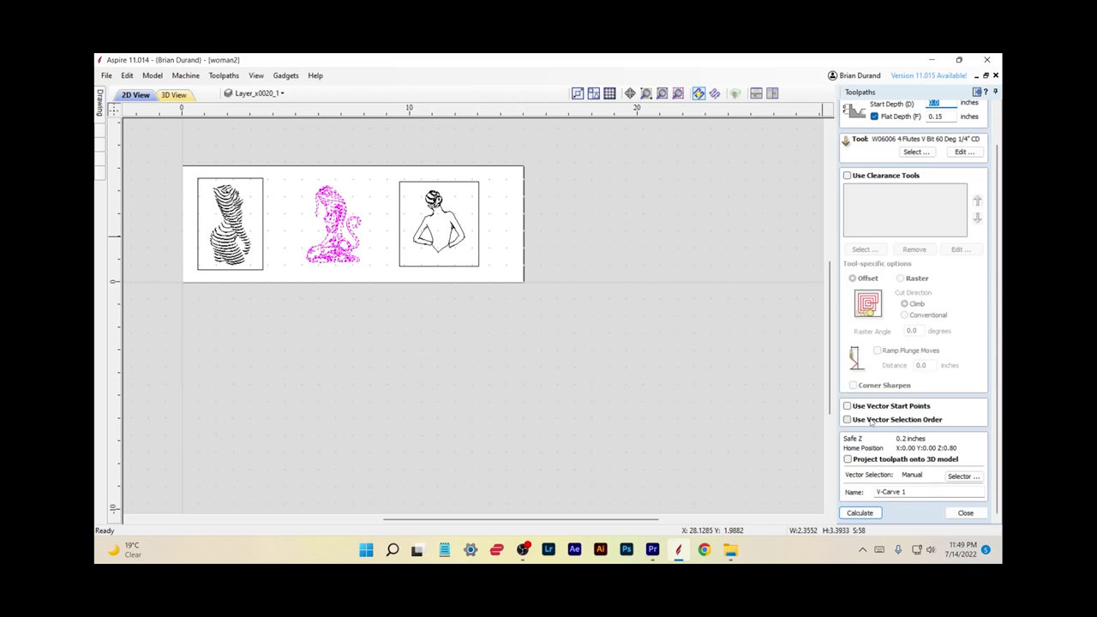
{"action": "left_click", "coordinate": [851, 513]}
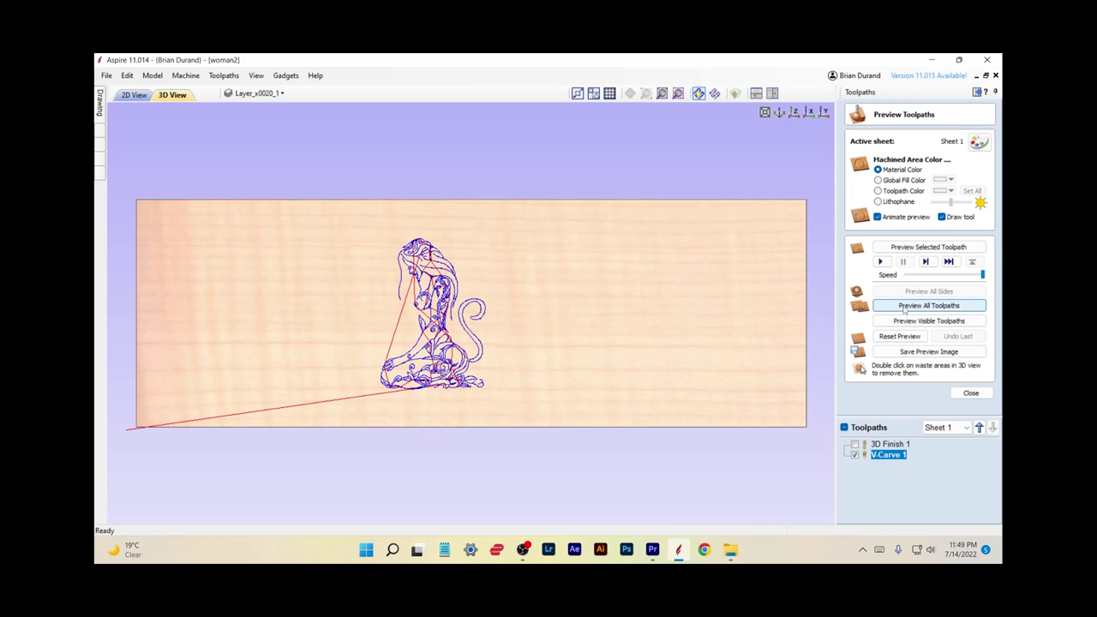
Preview all toolpaths and tilt the 3D view to inspect the engraving beside the torso.
{"action": "left_click", "coordinate": [903, 307]}
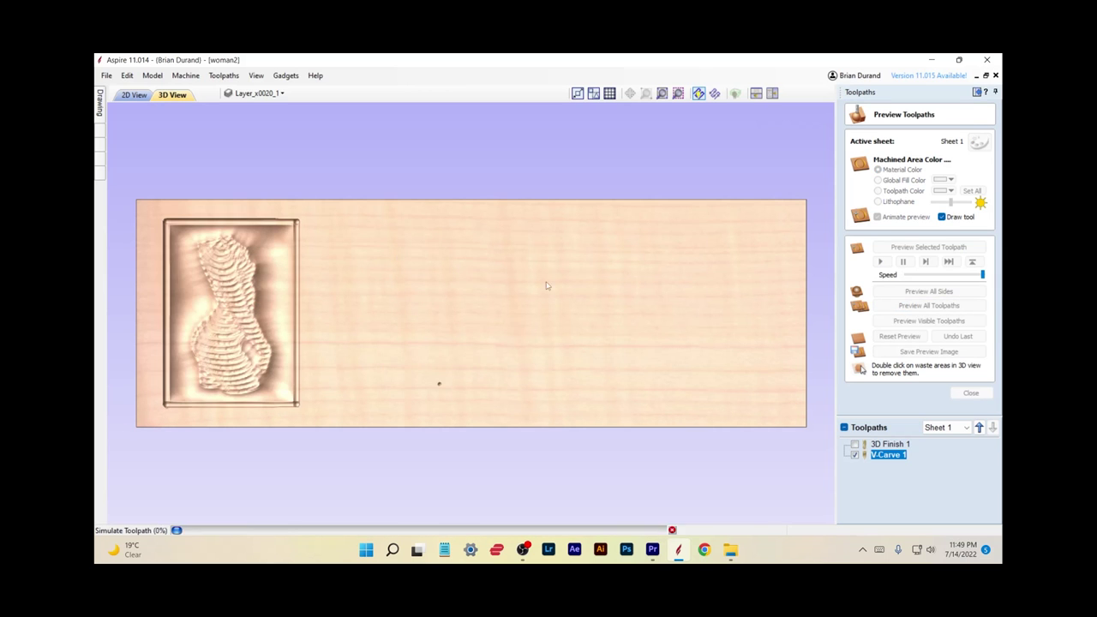
{"action": "mouse_move", "coordinate": [563, 326]}
{"action": "left_mouse_down"}
{"action": "mouse_move", "coordinate": [418, 323]}
{"action": "mouse_move", "coordinate": [524, 364]}
{"action": "left_mouse_up"}
{"action": "scroll", "coordinate": [435, 328], "scroll_direction": "up", "scroll_amount": 3}
{"action": "scroll", "coordinate": [433, 327], "scroll_direction": "up", "scroll_amount": 2}
{"action": "scroll", "coordinate": [524, 364], "scroll_direction": "down", "scroll_amount": 4}
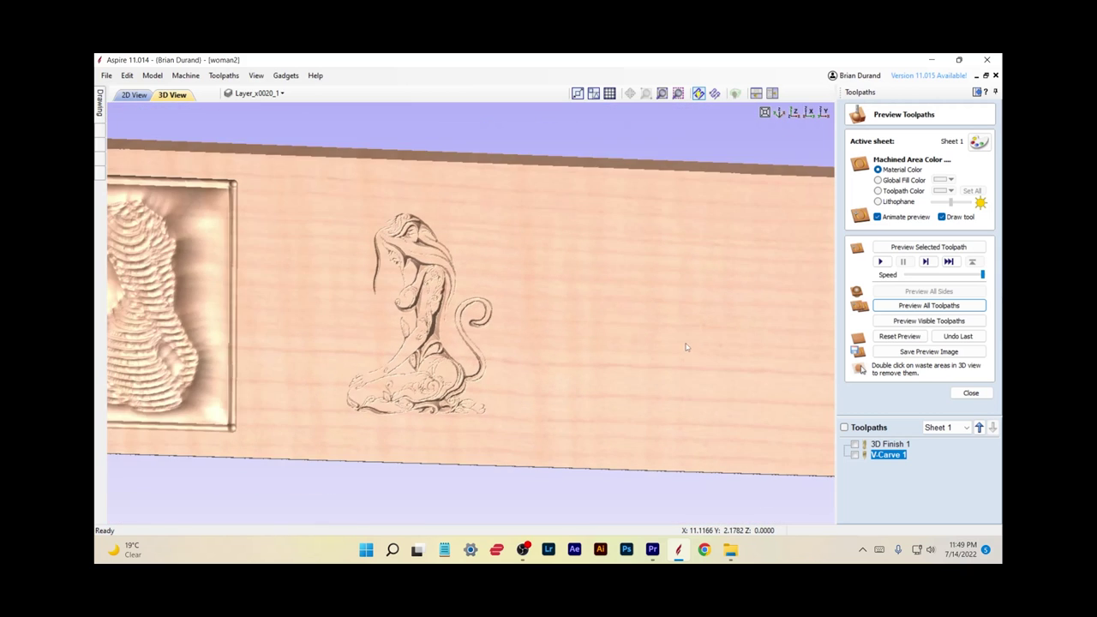
{"action": "scroll", "coordinate": [661, 340], "scroll_direction": "down", "scroll_amount": 3}
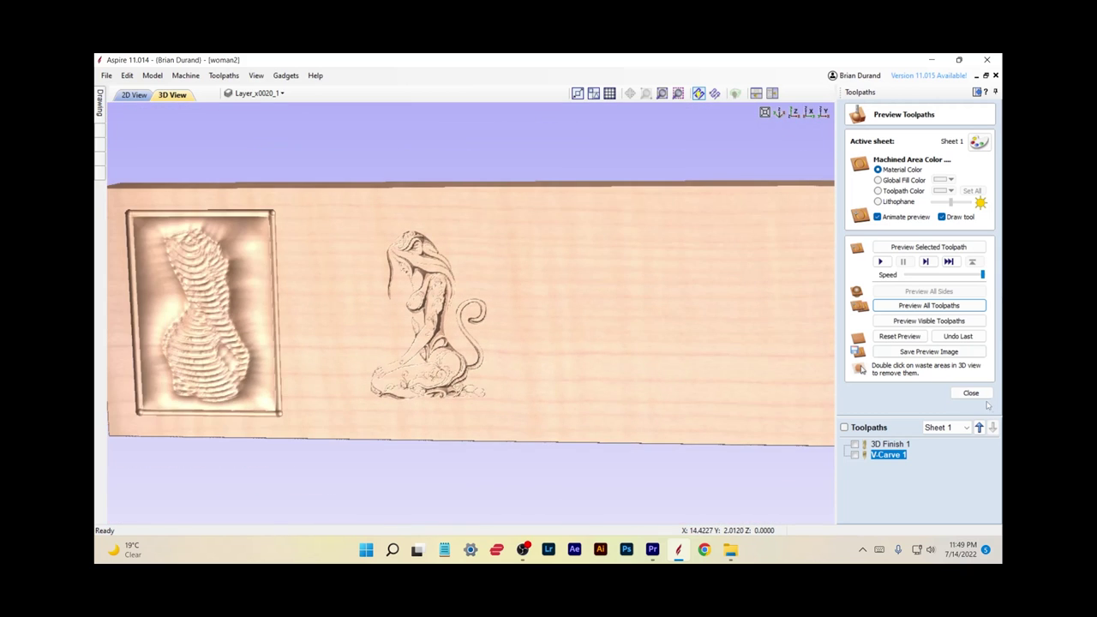
{"action": "double_click", "coordinate": [889, 455]}
Recalculate V-Carve 1 without flat depth, then reset and re-preview all toolpaths at an angle.
{"action": "left_click", "coordinate": [874, 157]}
{"action": "scroll", "coordinate": [894, 470], "scroll_direction": "down", "scroll_amount": 2}
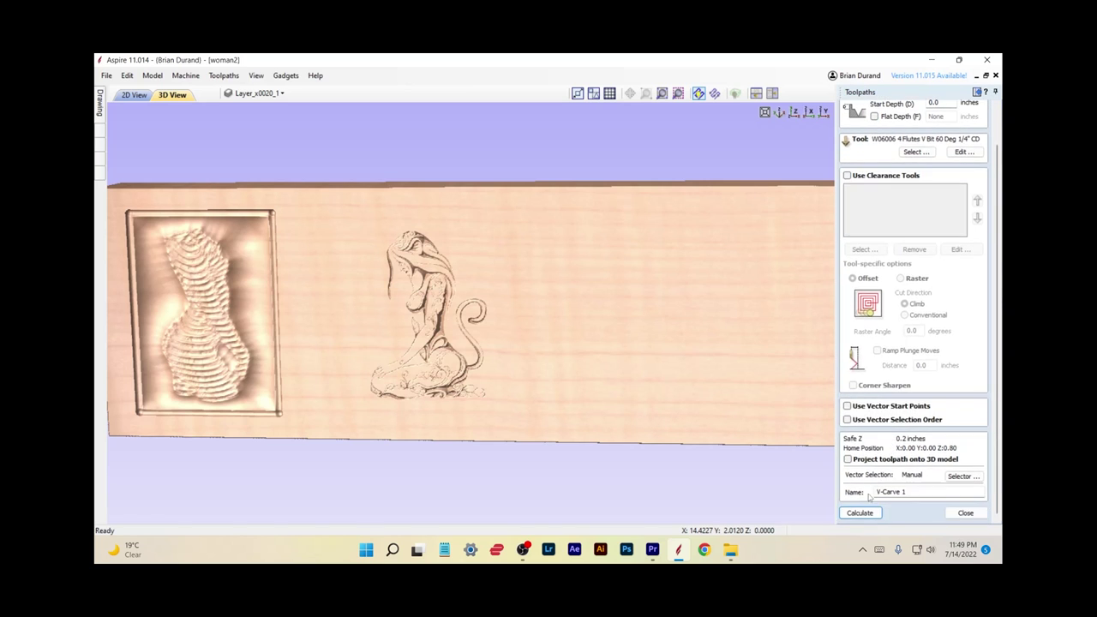
{"action": "left_click", "coordinate": [860, 513]}
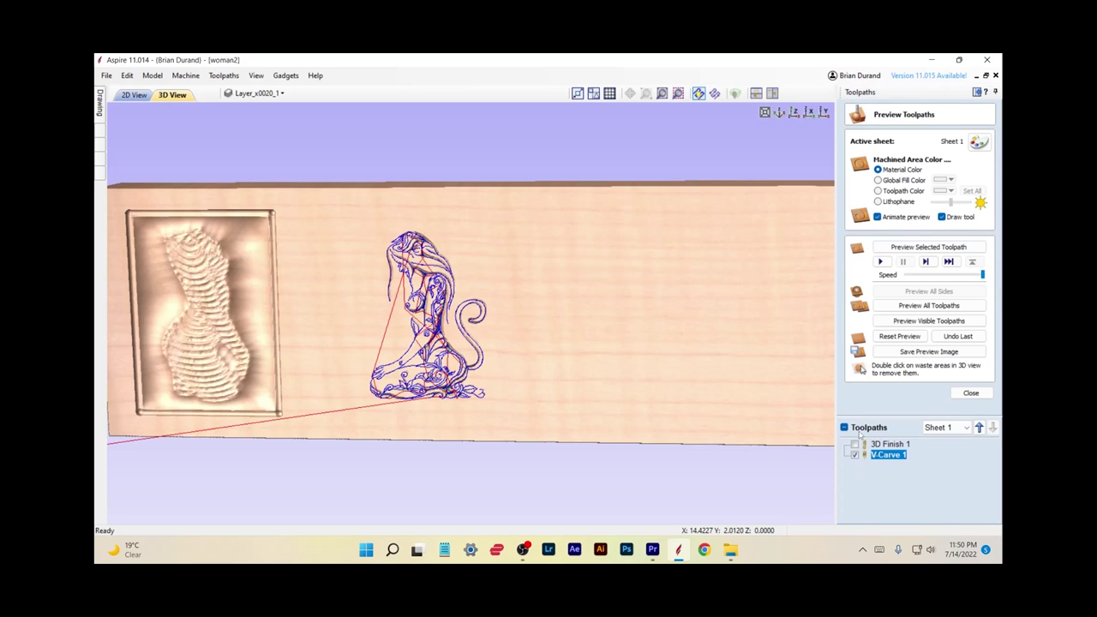
{"action": "left_click", "coordinate": [890, 337]}
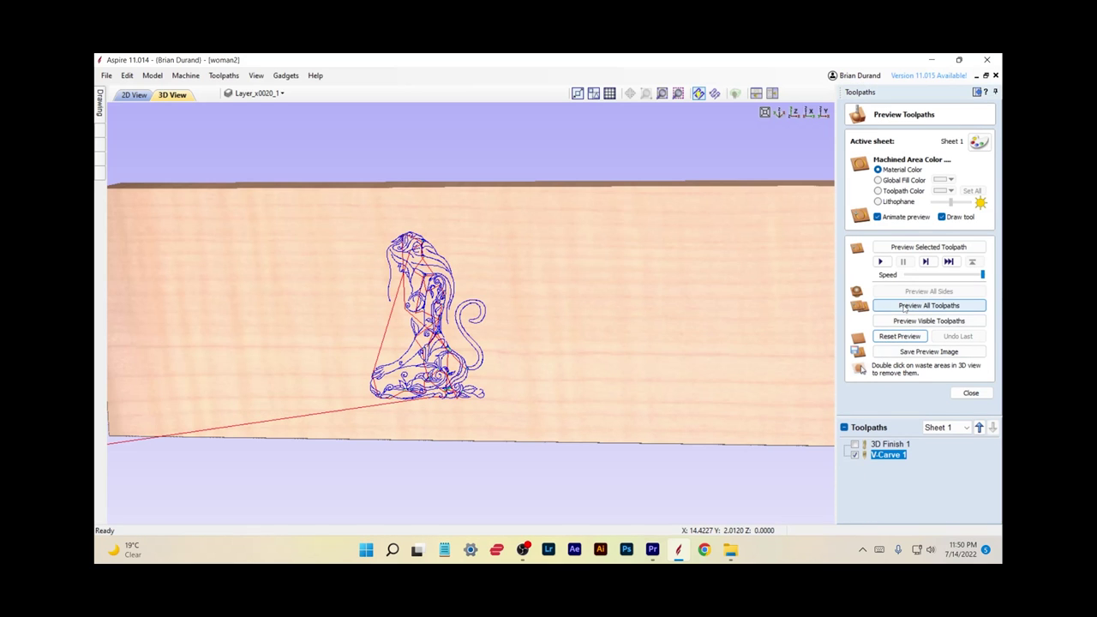
{"action": "left_click", "coordinate": [908, 306]}
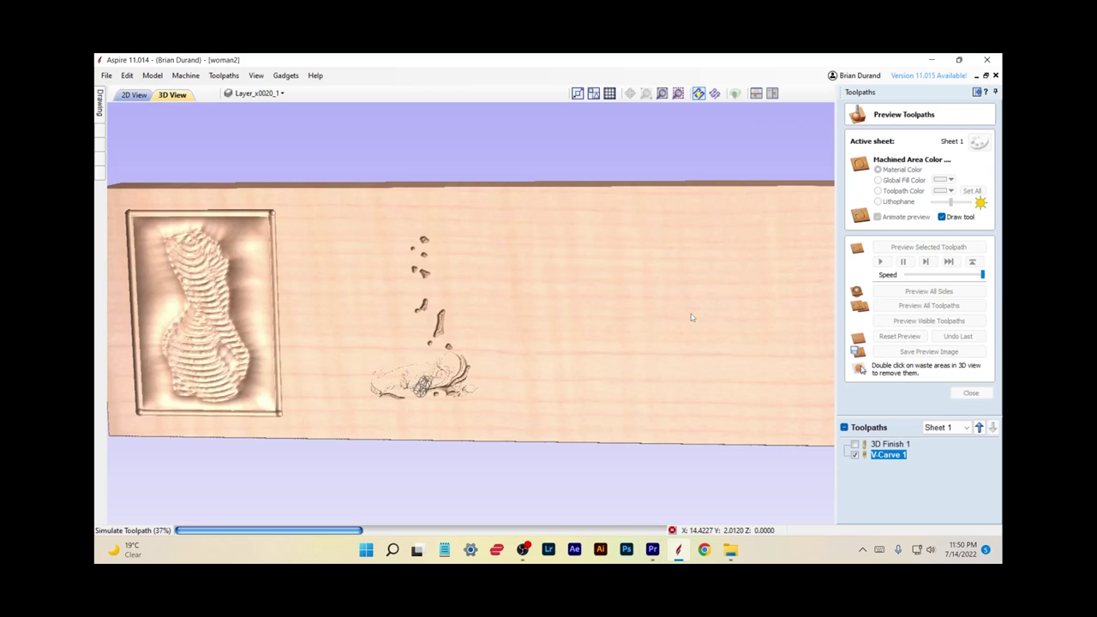
{"action": "mouse_move", "coordinate": [572, 324]}
{"action": "left_mouse_down"}
{"action": "mouse_move", "coordinate": [426, 321]}
{"action": "mouse_move", "coordinate": [430, 365]}
{"action": "mouse_move", "coordinate": [489, 286]}
{"action": "mouse_move", "coordinate": [424, 277]}
{"action": "mouse_move", "coordinate": [766, 411]}
{"action": "left_mouse_up"}
{"action": "scroll", "coordinate": [426, 321], "scroll_direction": "up", "scroll_amount": 5}
Show the board in isometric view and set Grbl (inch) (*.gcode) as the save post processor.
{"action": "left_click", "coordinate": [981, 396]}
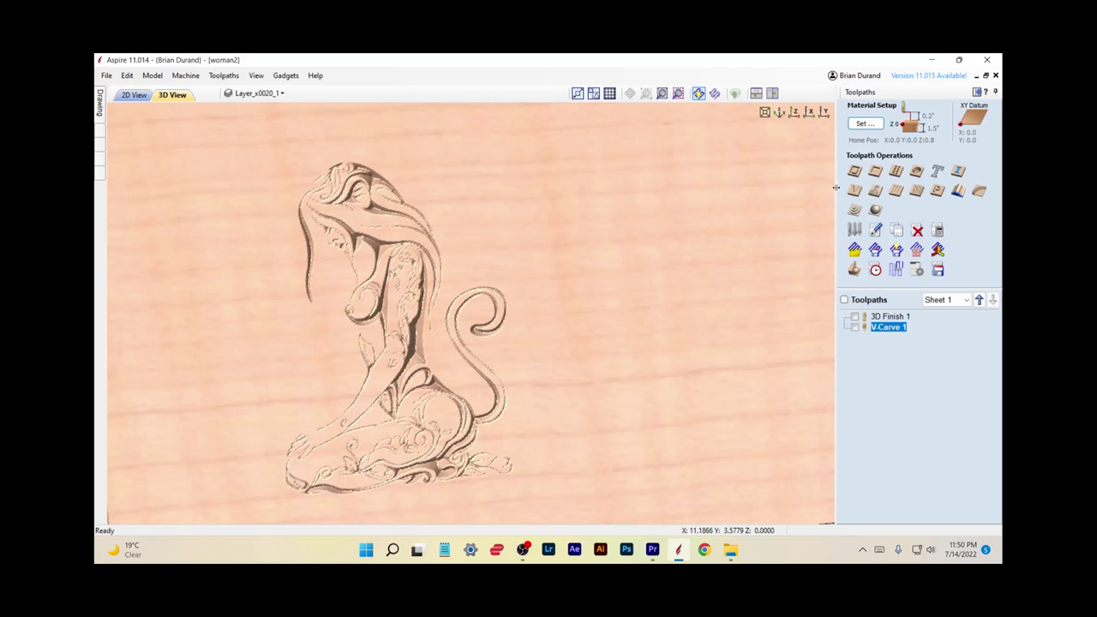
{"action": "key", "text": "0"}
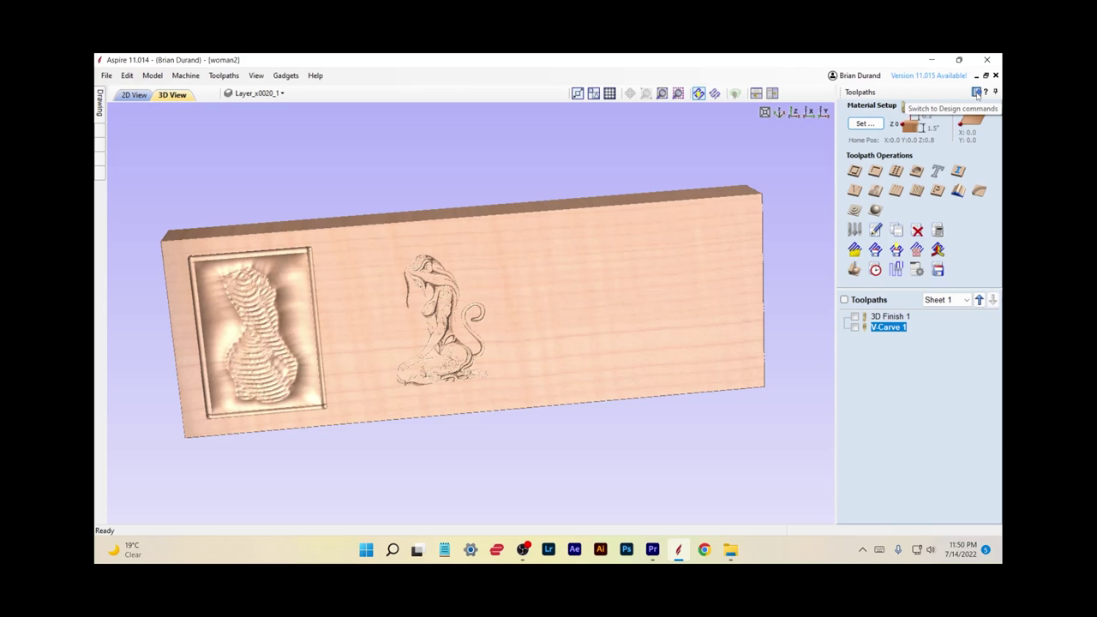
{"action": "left_click", "coordinate": [938, 269]}
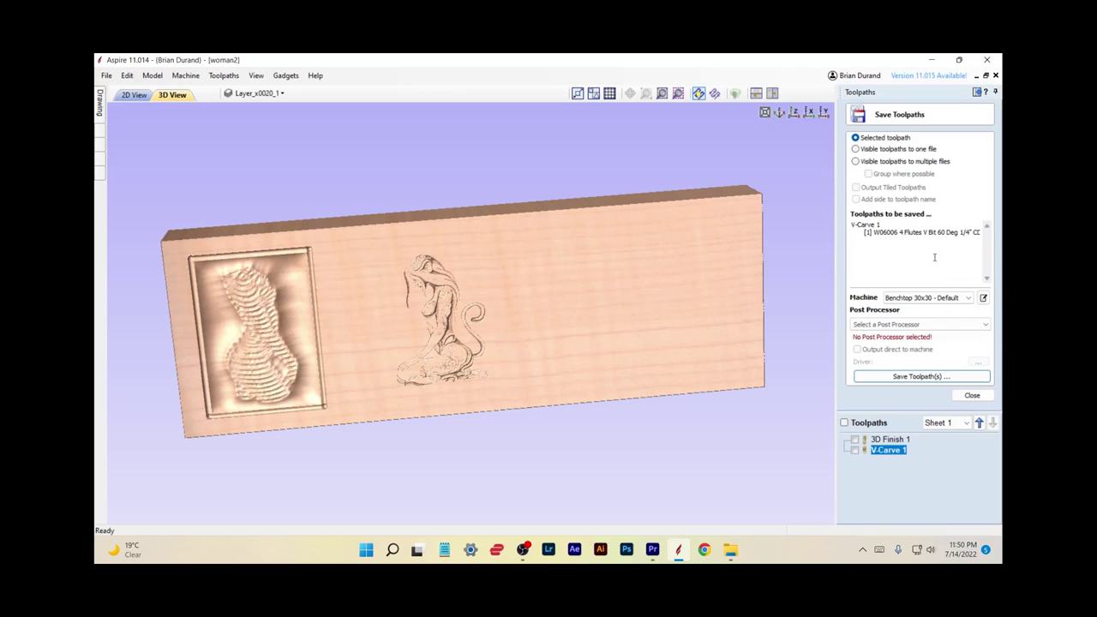
{"action": "left_click", "coordinate": [909, 324]}
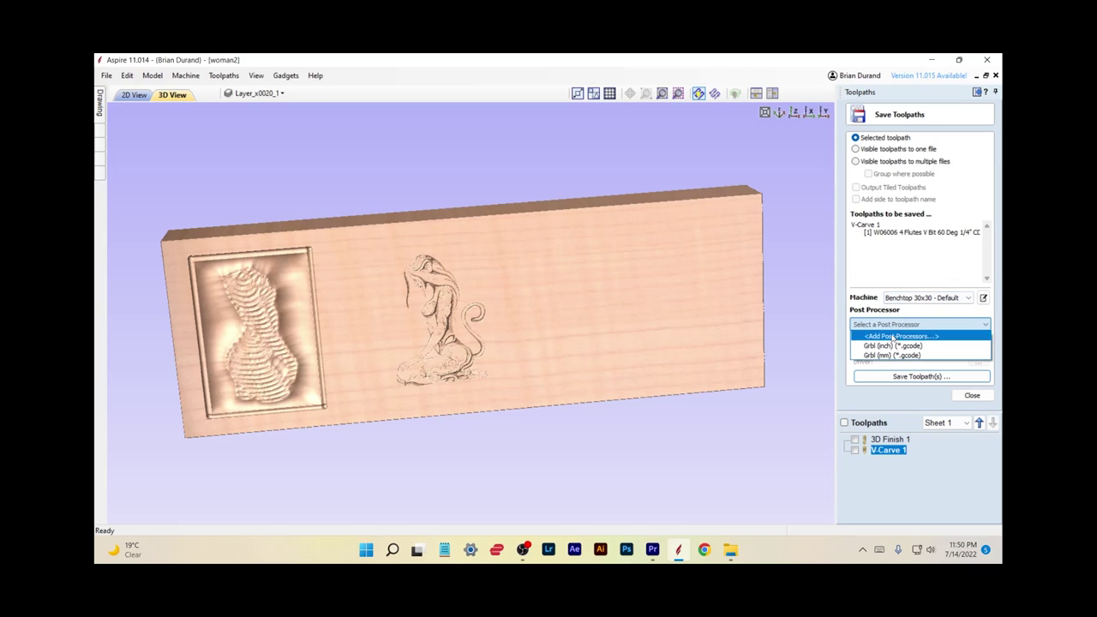
{"action": "left_click", "coordinate": [891, 346]}
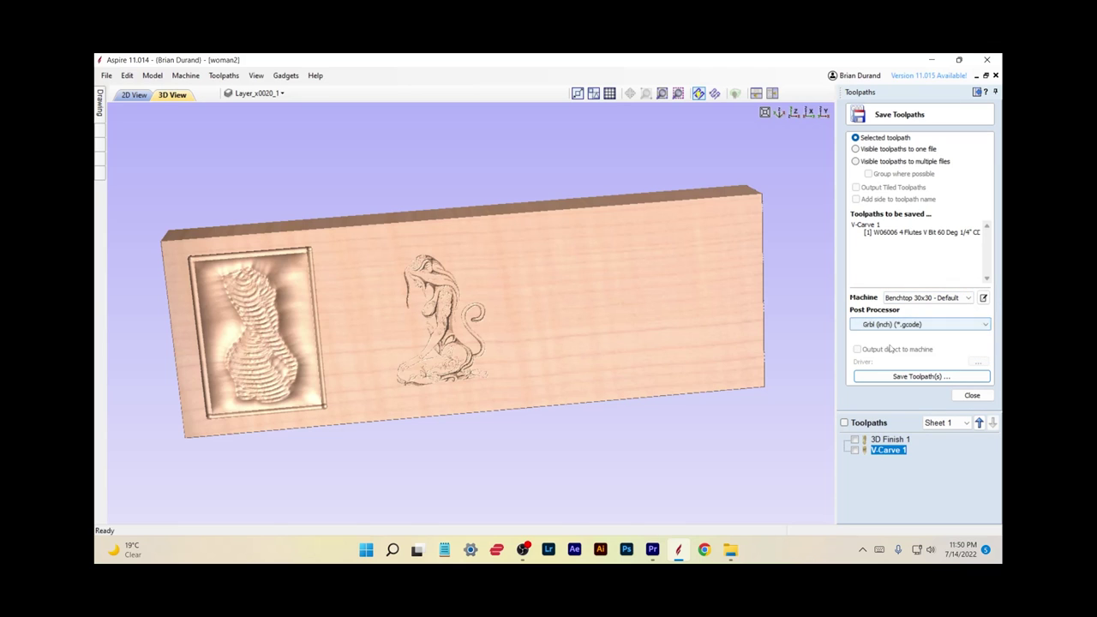
In 2D view, select the back-view woman and confirm all 32 of her vectors are closed.
{"action": "left_click", "coordinate": [972, 395]}
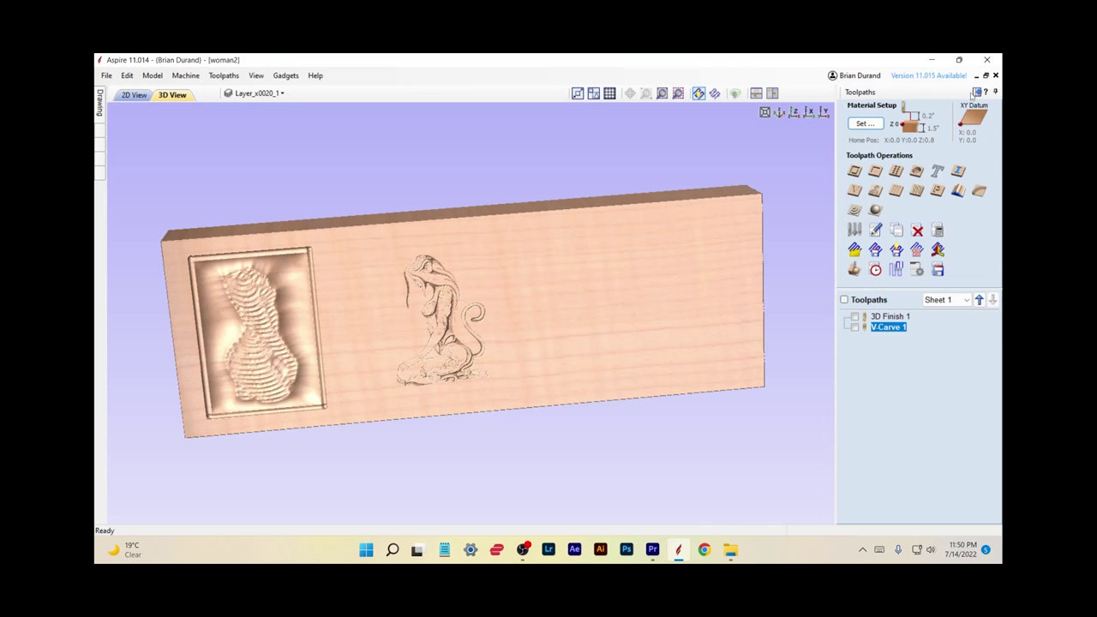
{"action": "left_click", "coordinate": [976, 92]}
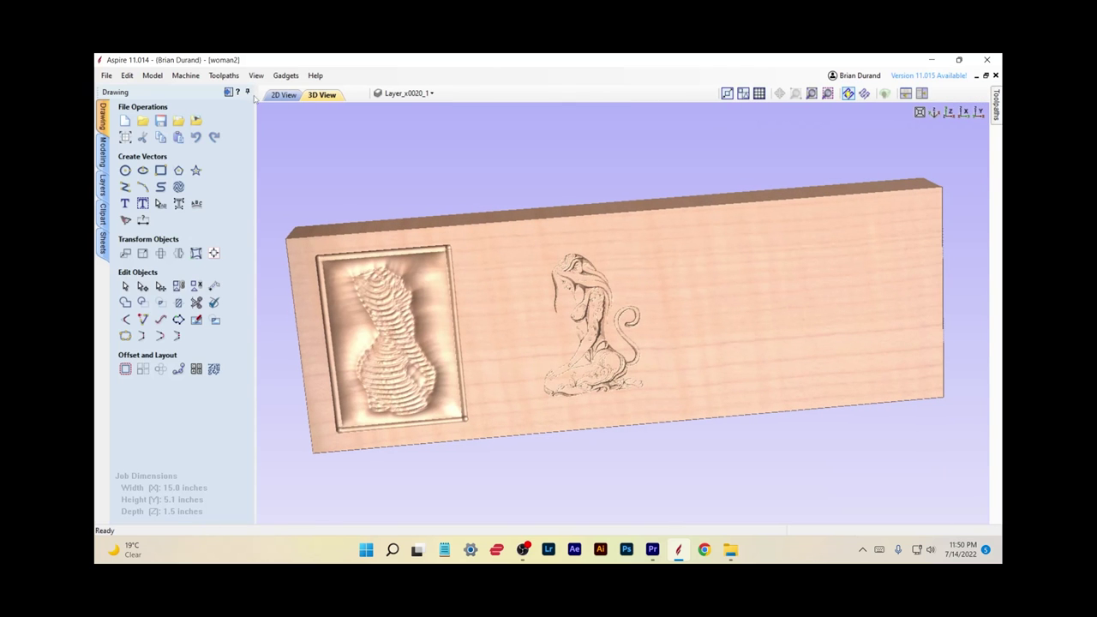
{"action": "left_click", "coordinate": [283, 94]}
{"action": "left_click", "coordinate": [559, 361]}
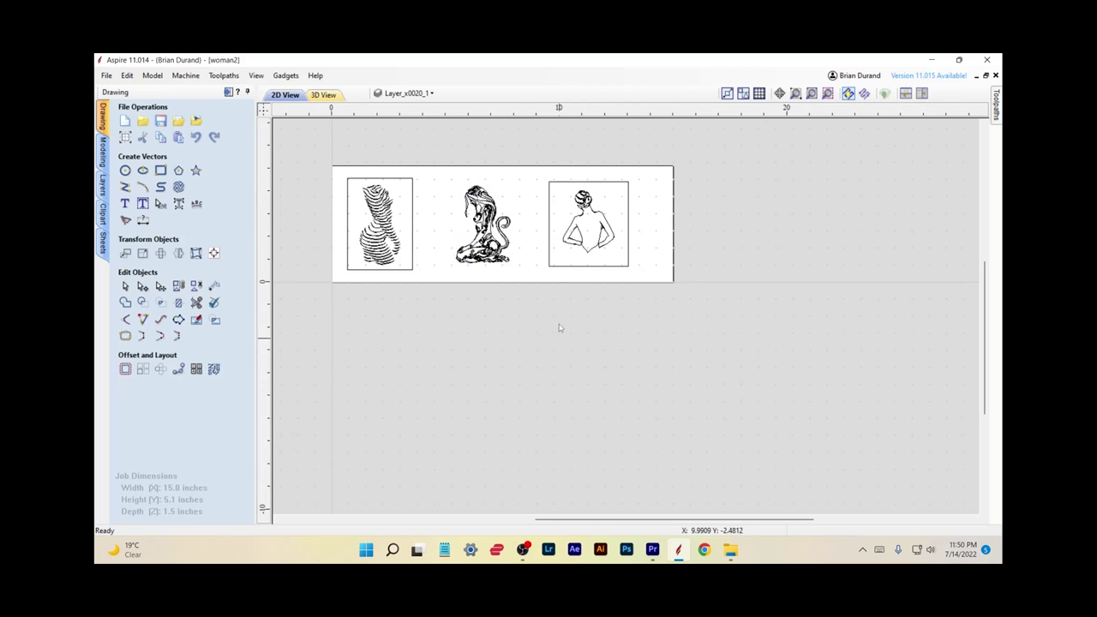
{"action": "left_click_drag", "start_coordinate": [542, 172], "coordinate": [646, 276]}
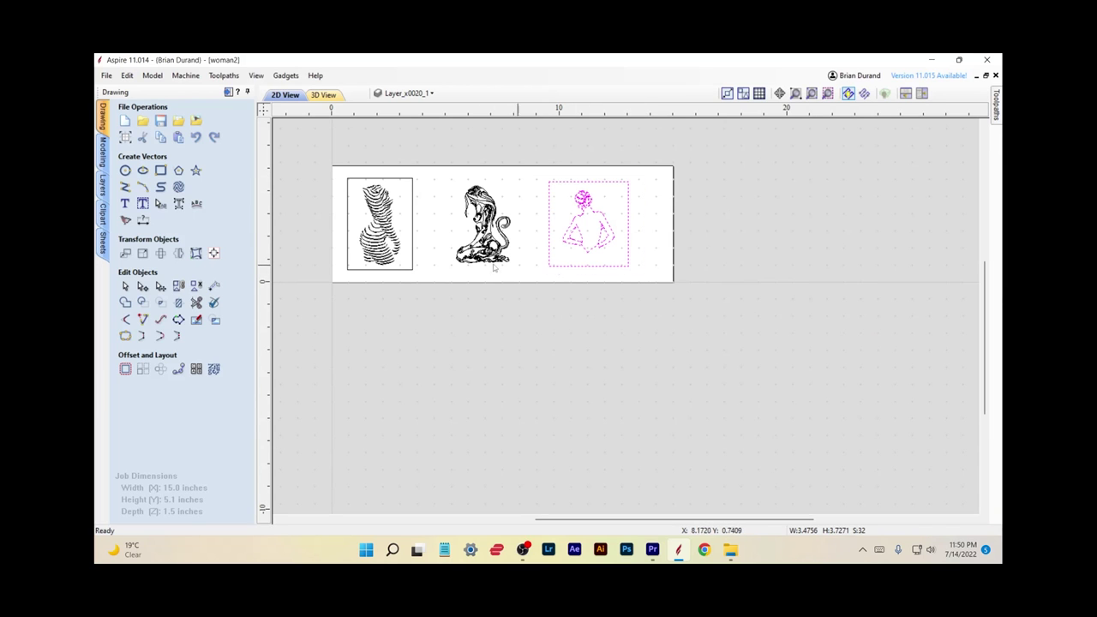
{"action": "left_click", "coordinate": [125, 335]}
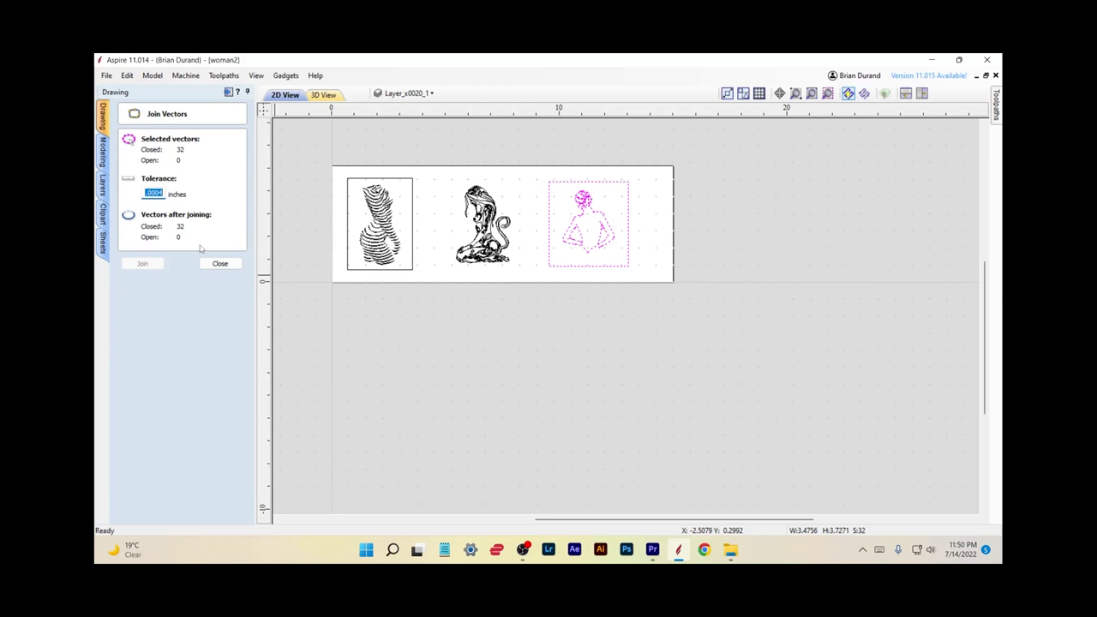
{"action": "left_click", "coordinate": [220, 263]}
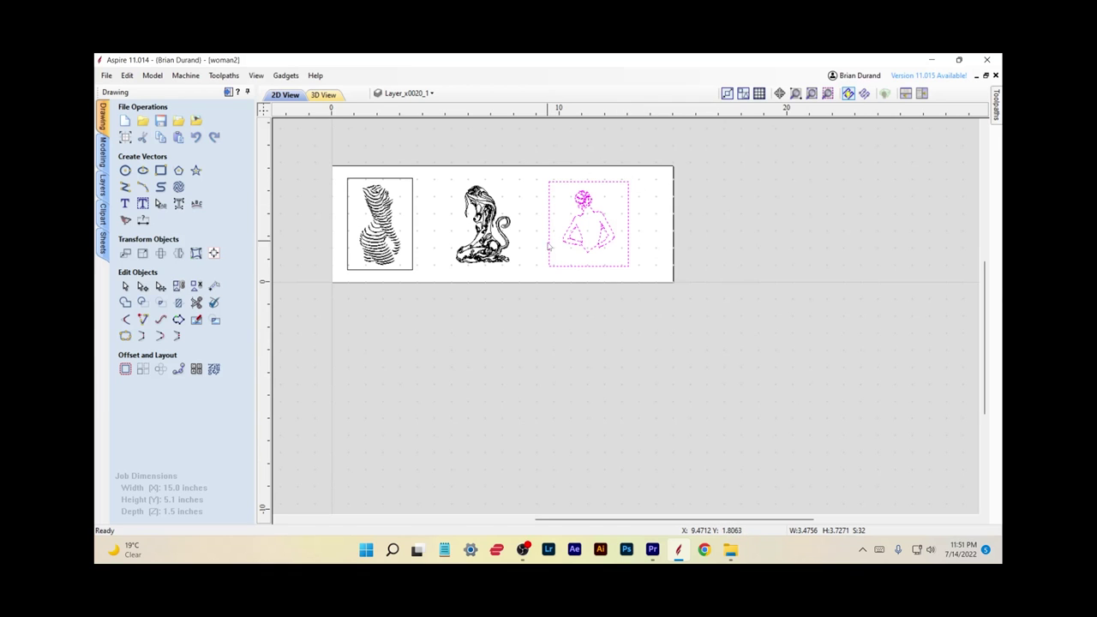
Start a new V-Carve toolpath for the back-view woman with flat depth enabled.
{"action": "left_click", "coordinate": [227, 91]}
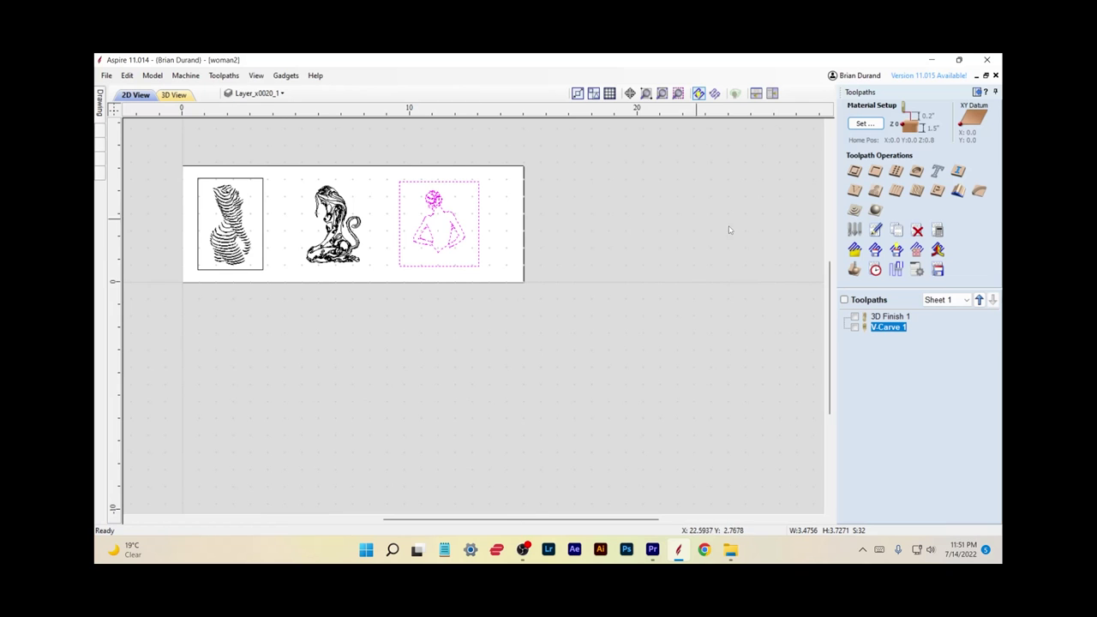
{"action": "left_click", "coordinate": [855, 191]}
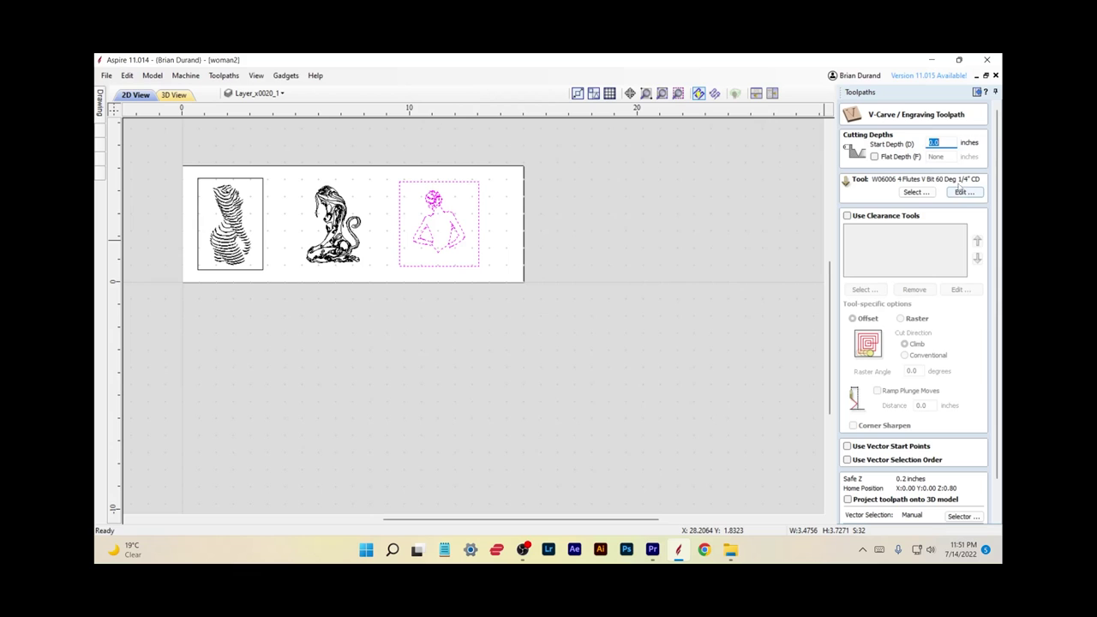
{"action": "left_click", "coordinate": [874, 157]}
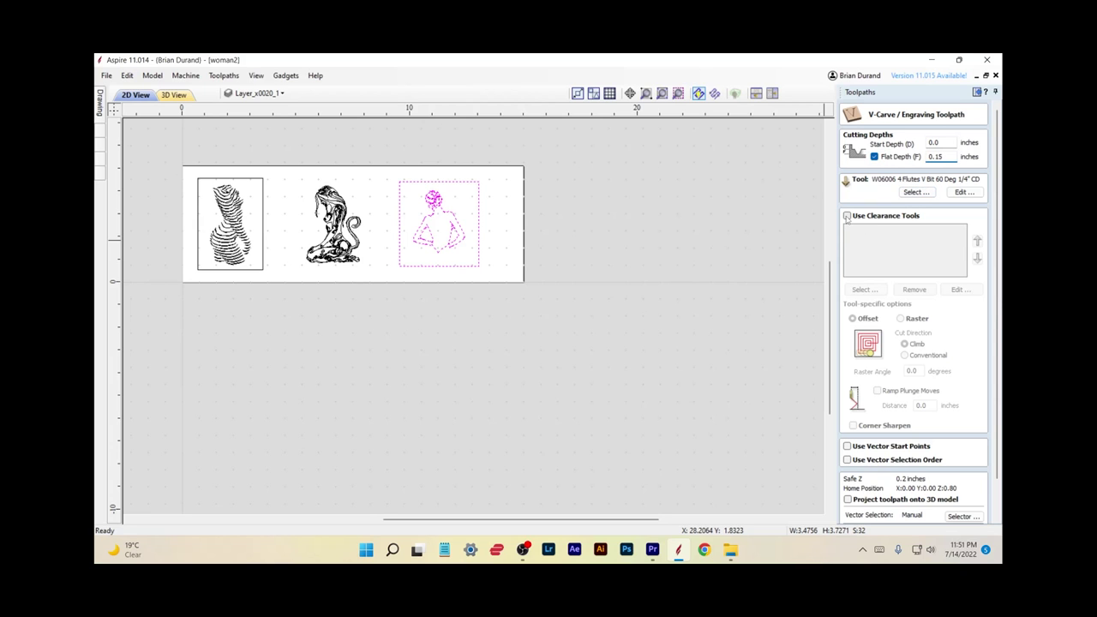
Enable clearance tools and assign the End Mill (1/8") as the clearance tool.
{"action": "left_click", "coordinate": [847, 216]}
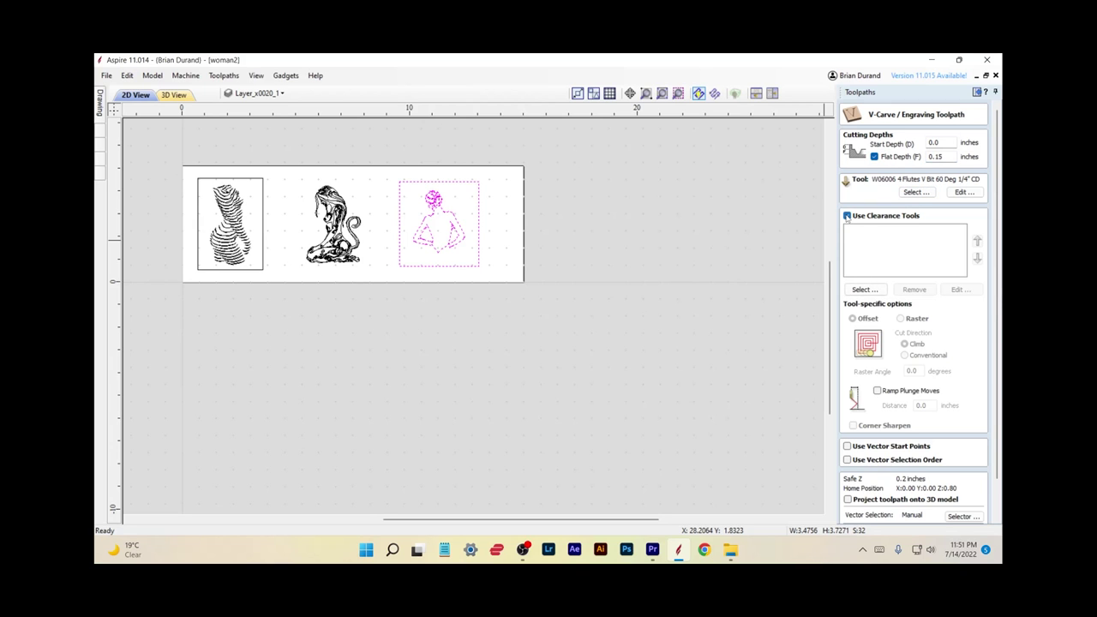
{"action": "left_click", "coordinate": [864, 290]}
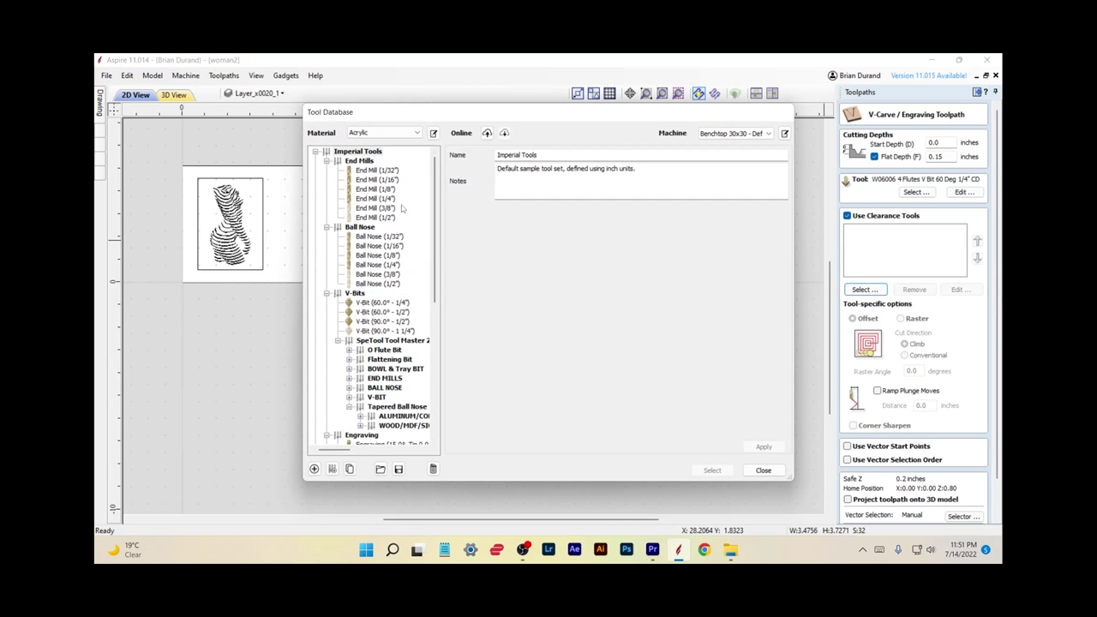
{"action": "left_click", "coordinate": [377, 189]}
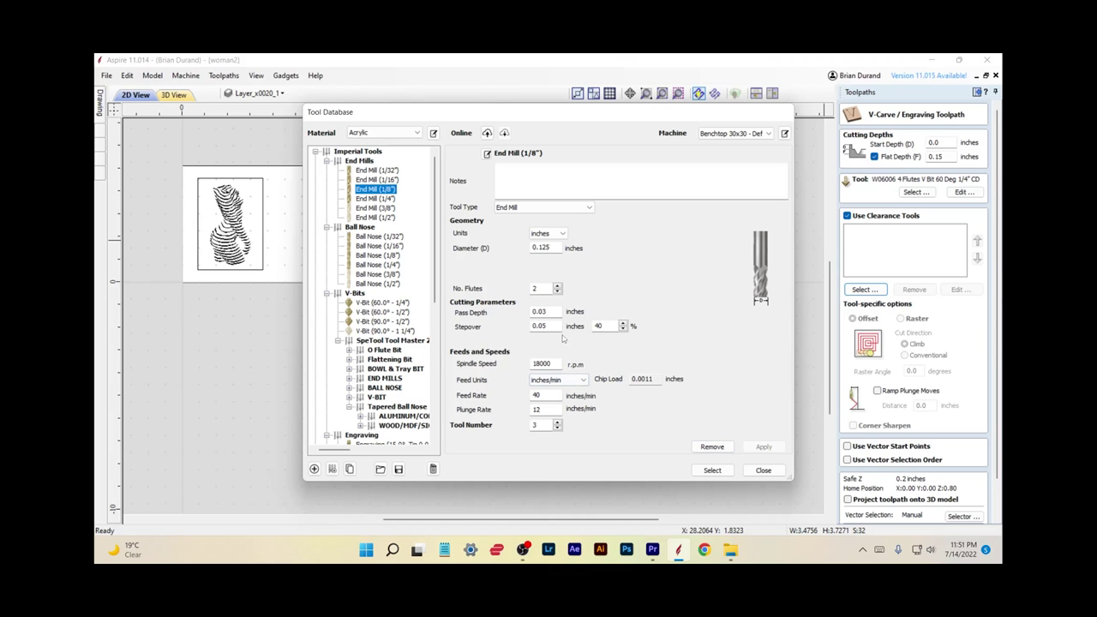
{"action": "left_click", "coordinate": [712, 471]}
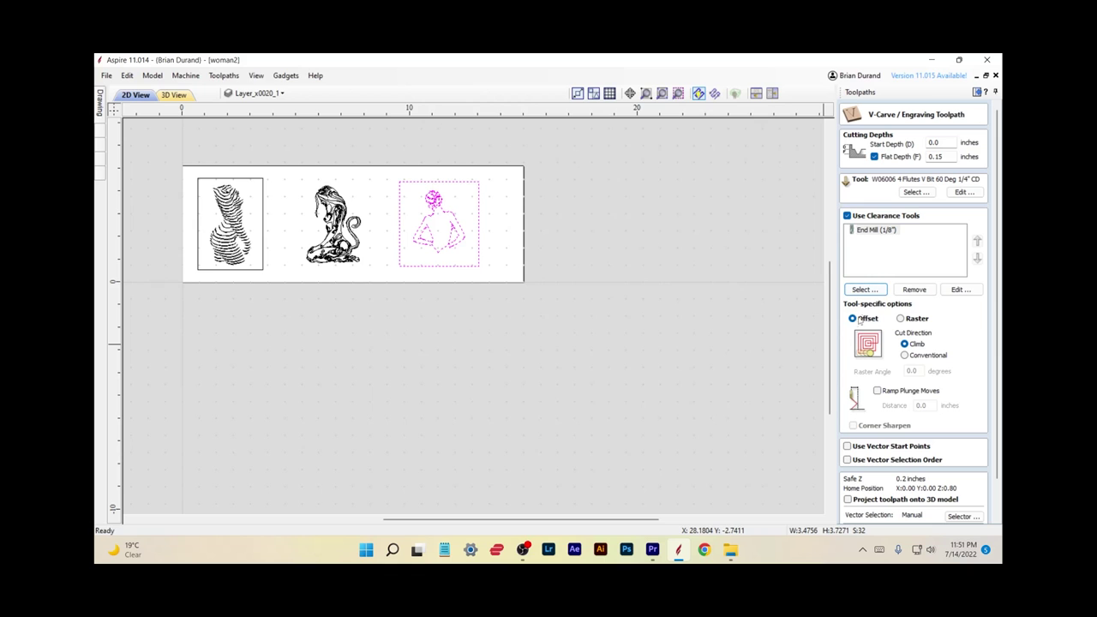
{"action": "scroll", "coordinate": [875, 466], "scroll_direction": "down", "scroll_amount": 3}
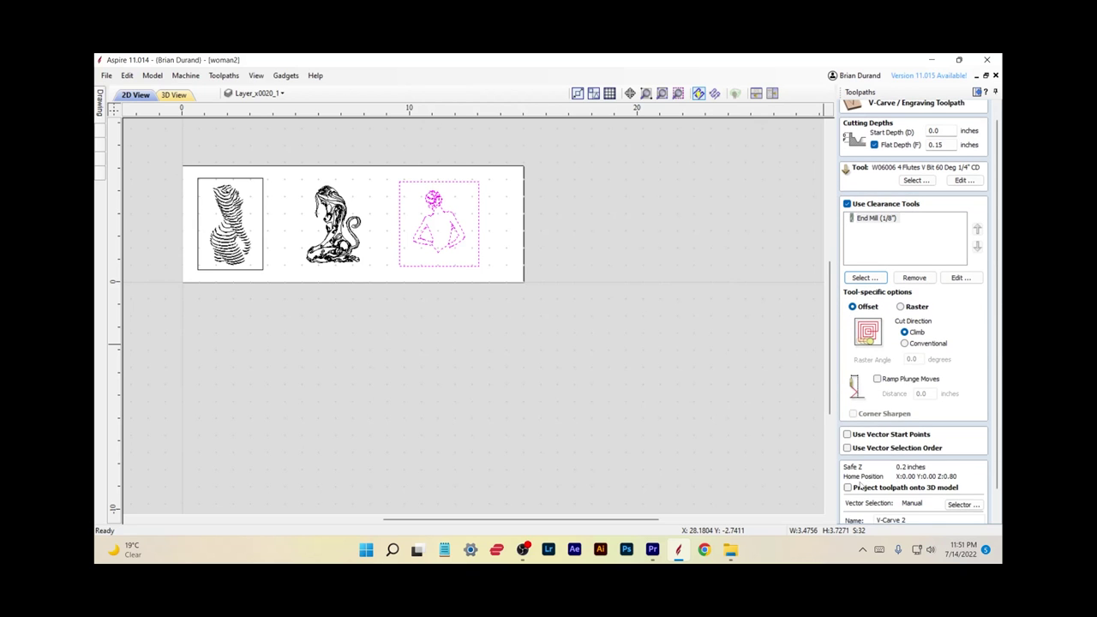
{"action": "scroll", "coordinate": [861, 485], "scroll_direction": "down", "scroll_amount": 1}
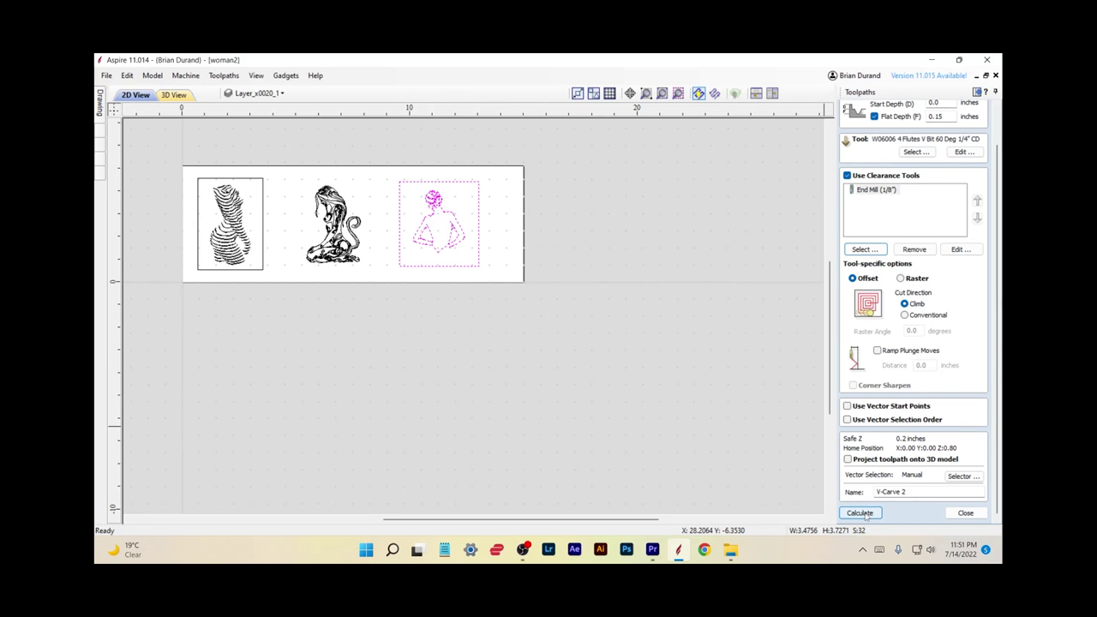
Calculate V-Carve 2 after reviewing the flagged intersections, choosing Continue Anyway at the warning.
{"action": "left_click", "coordinate": [861, 512]}
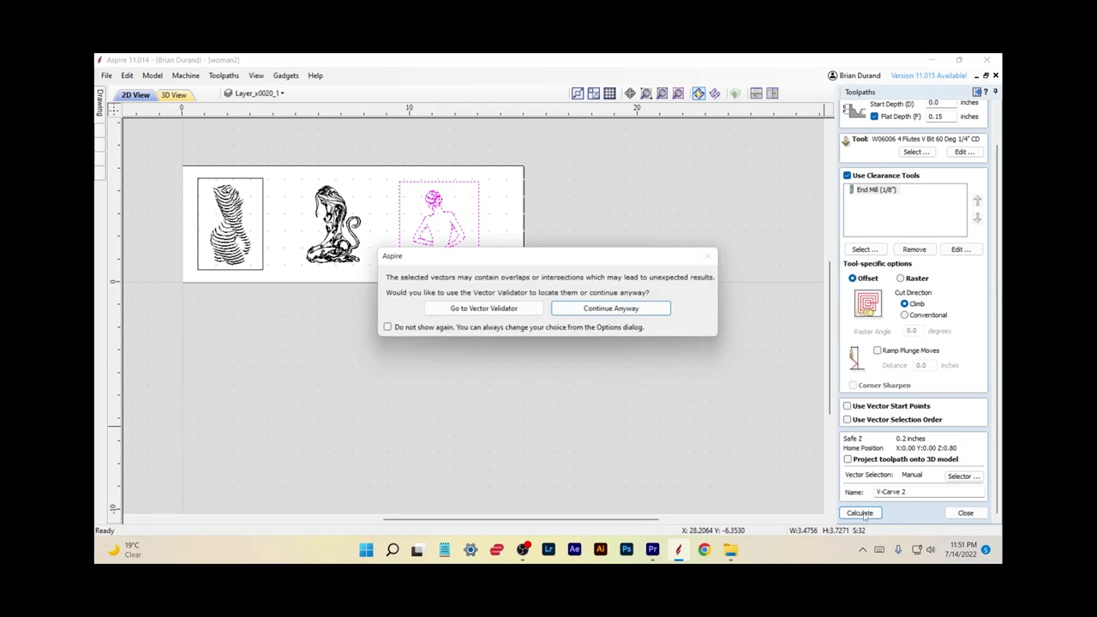
{"action": "left_click", "coordinate": [519, 310]}
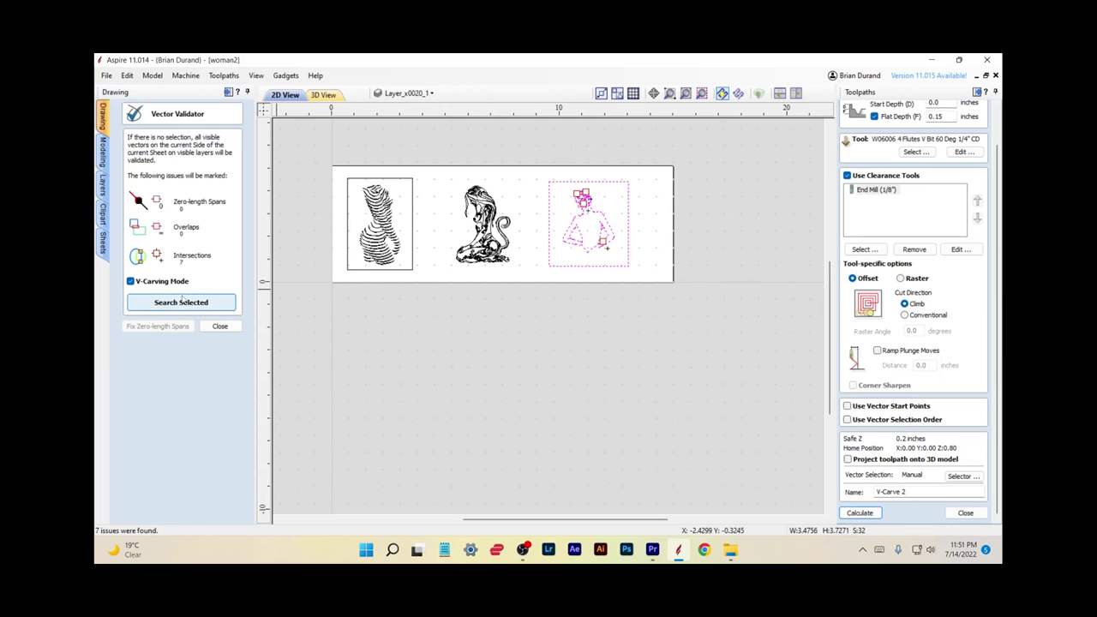
{"action": "scroll", "coordinate": [603, 216], "scroll_direction": "up", "scroll_amount": 1}
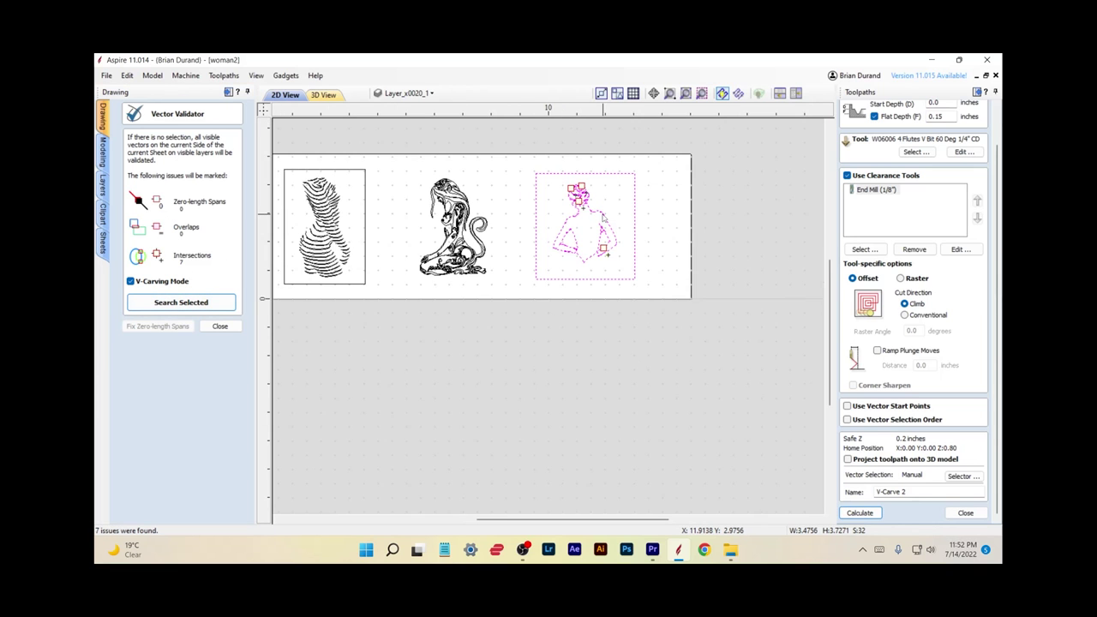
{"action": "scroll", "coordinate": [603, 217], "scroll_direction": "up", "scroll_amount": 2}
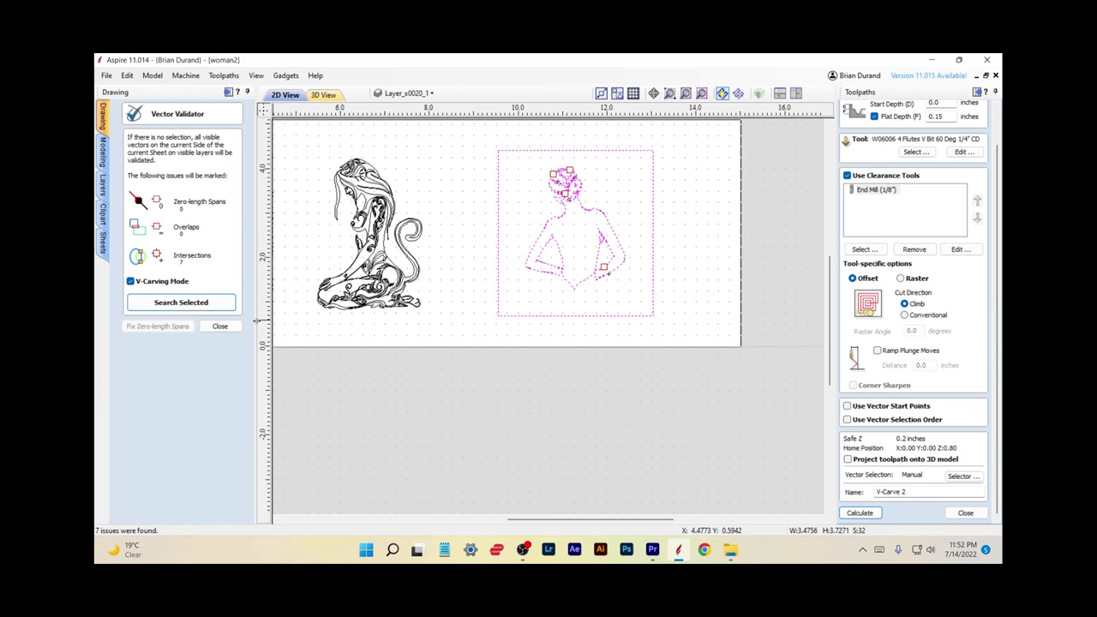
{"action": "left_click", "coordinate": [221, 326]}
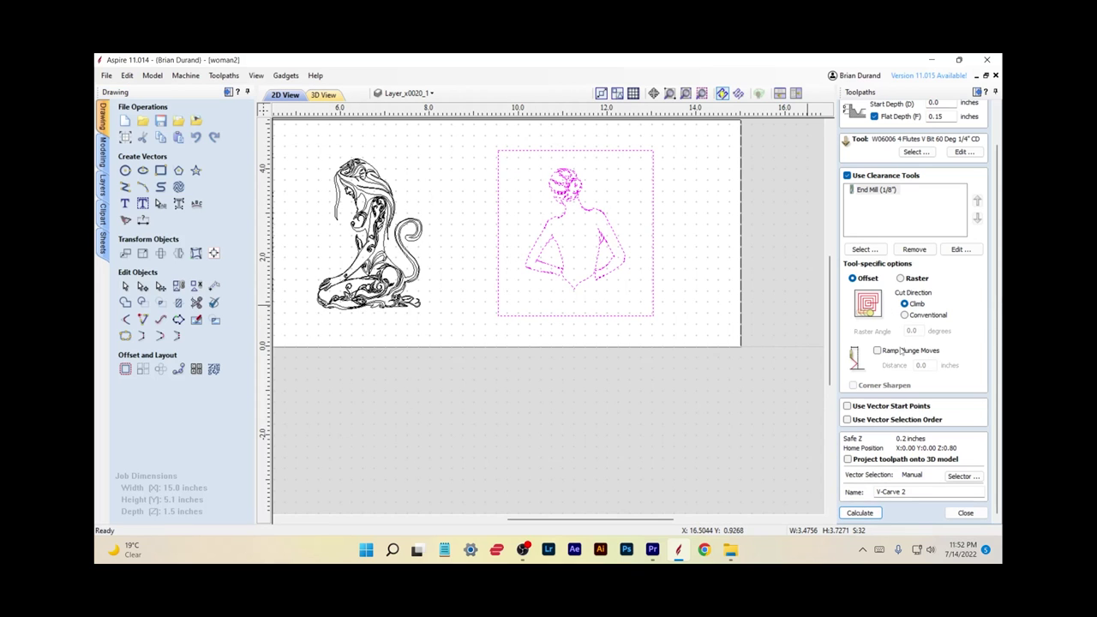
{"action": "left_click", "coordinate": [878, 512]}
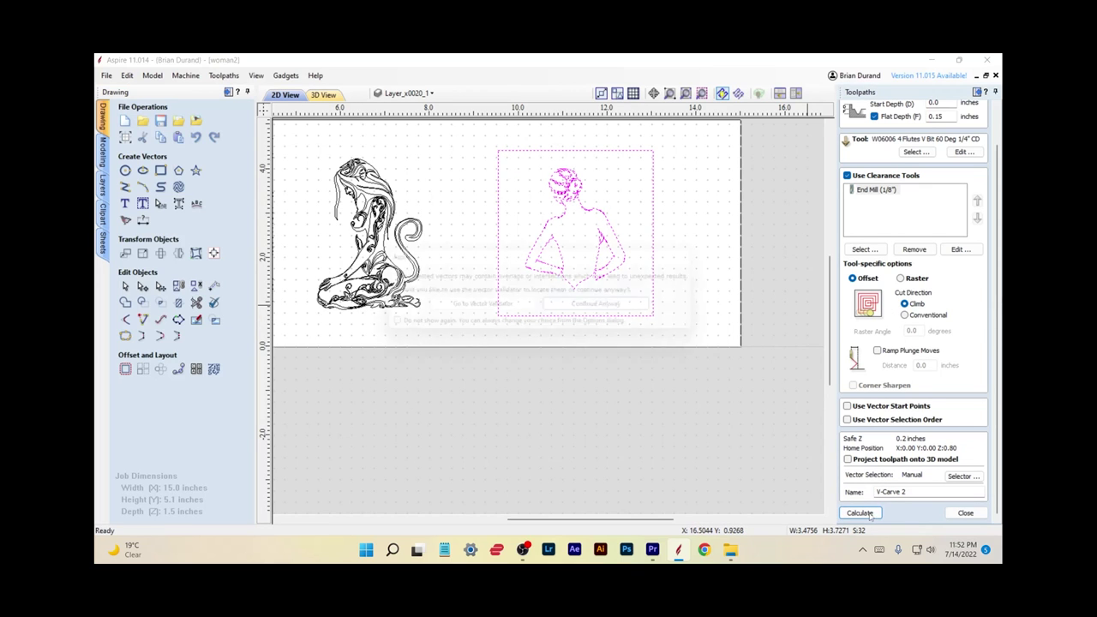
{"action": "left_click", "coordinate": [619, 313]}
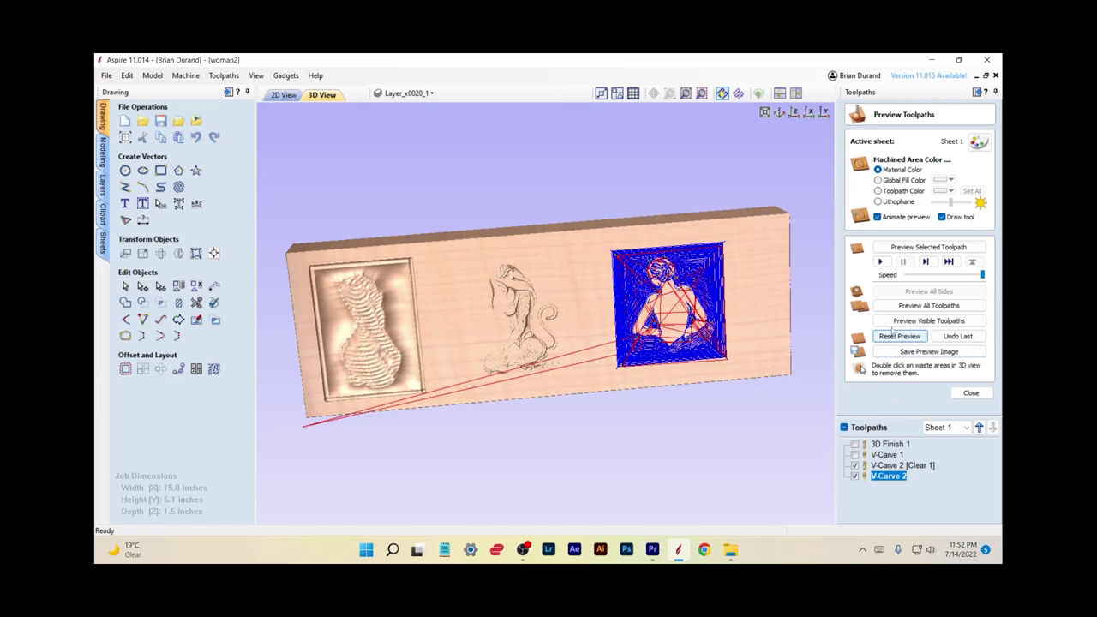
Preview all toolpaths in 3D, inspecting V-Carve 2 and V-Carve 2 [Clear 1], then close the preview.
{"action": "left_click", "coordinate": [902, 309]}
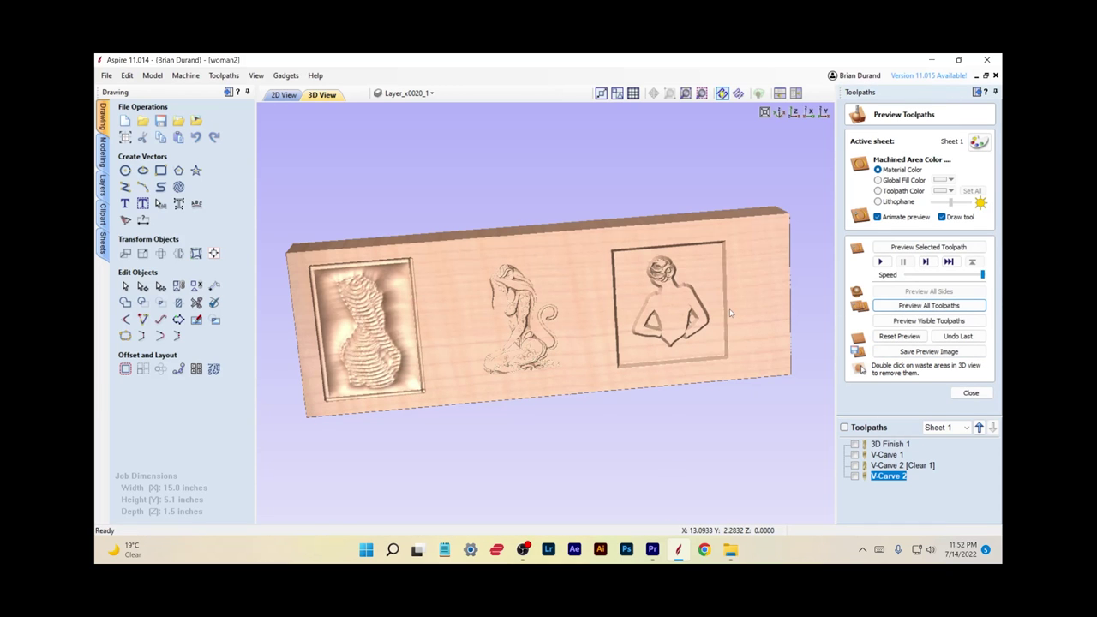
{"action": "left_click_drag", "start_coordinate": [727, 316], "coordinate": [829, 466]}
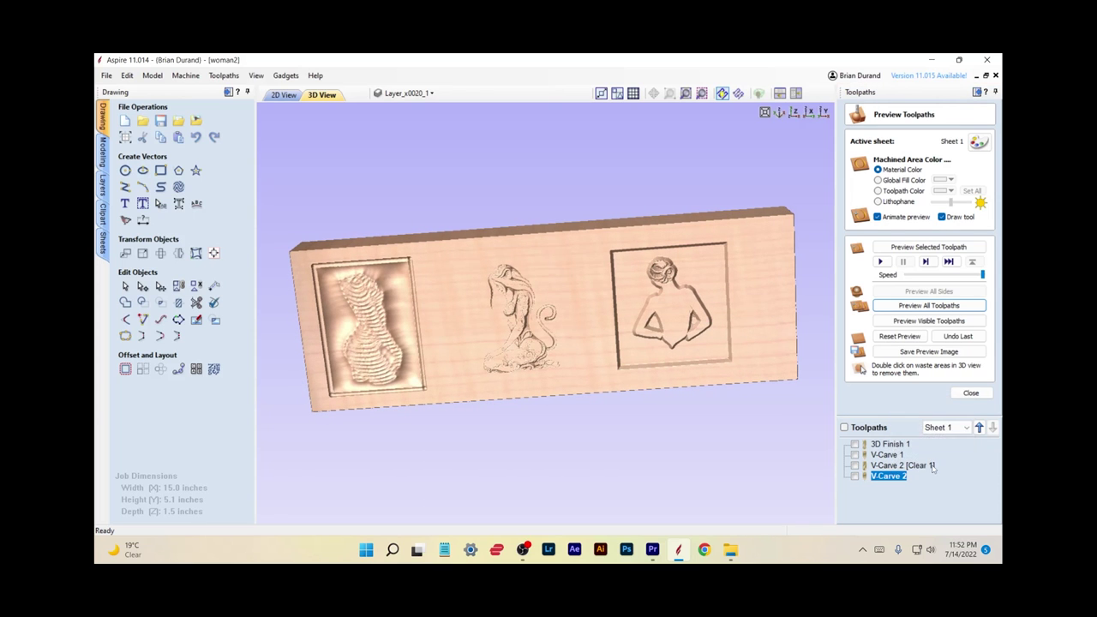
{"action": "left_click", "coordinate": [891, 465]}
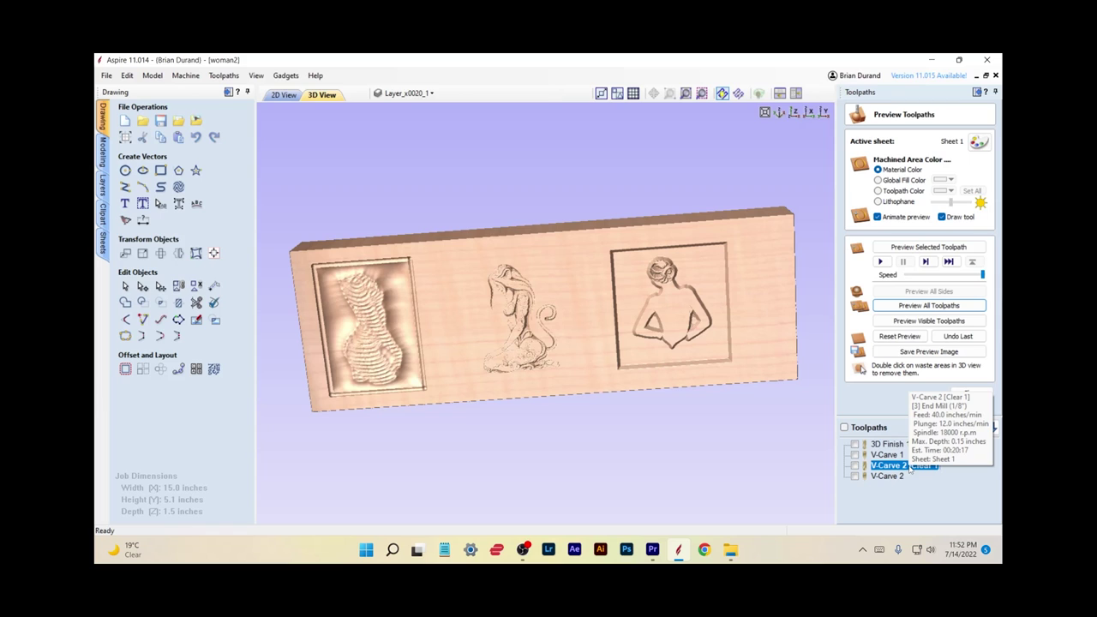
{"action": "left_click", "coordinate": [900, 477]}
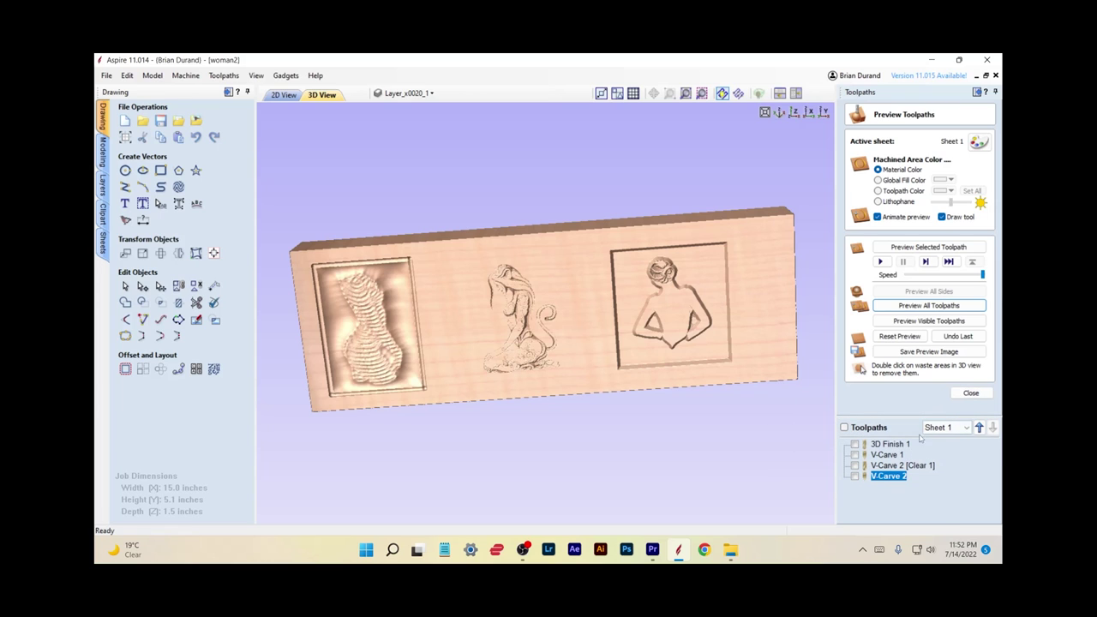
{"action": "left_click", "coordinate": [895, 467]}
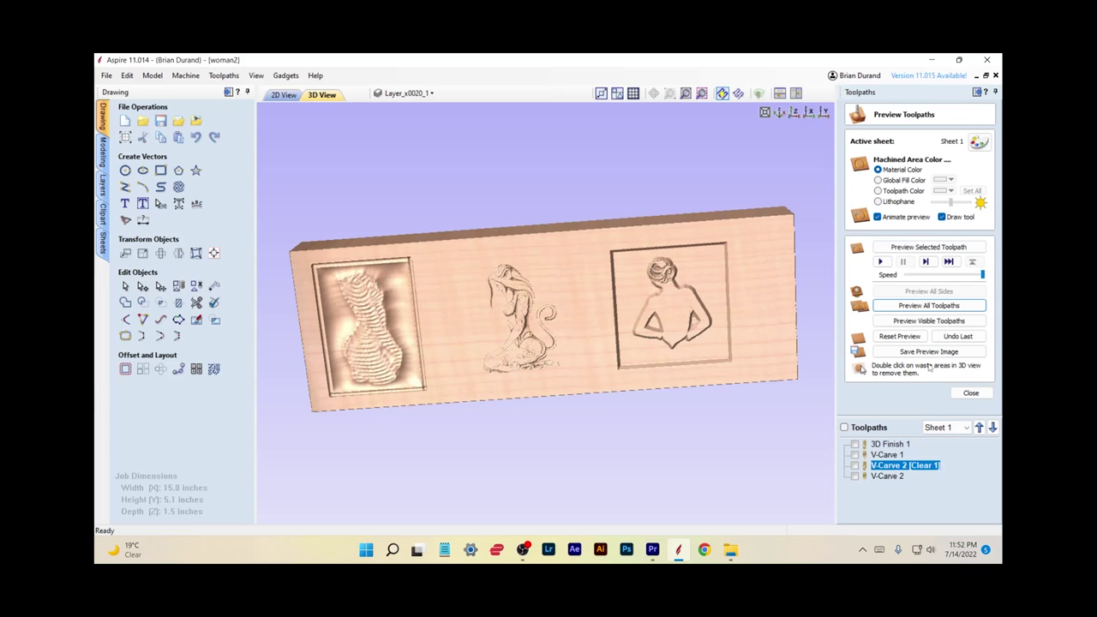
{"action": "left_click", "coordinate": [971, 393]}
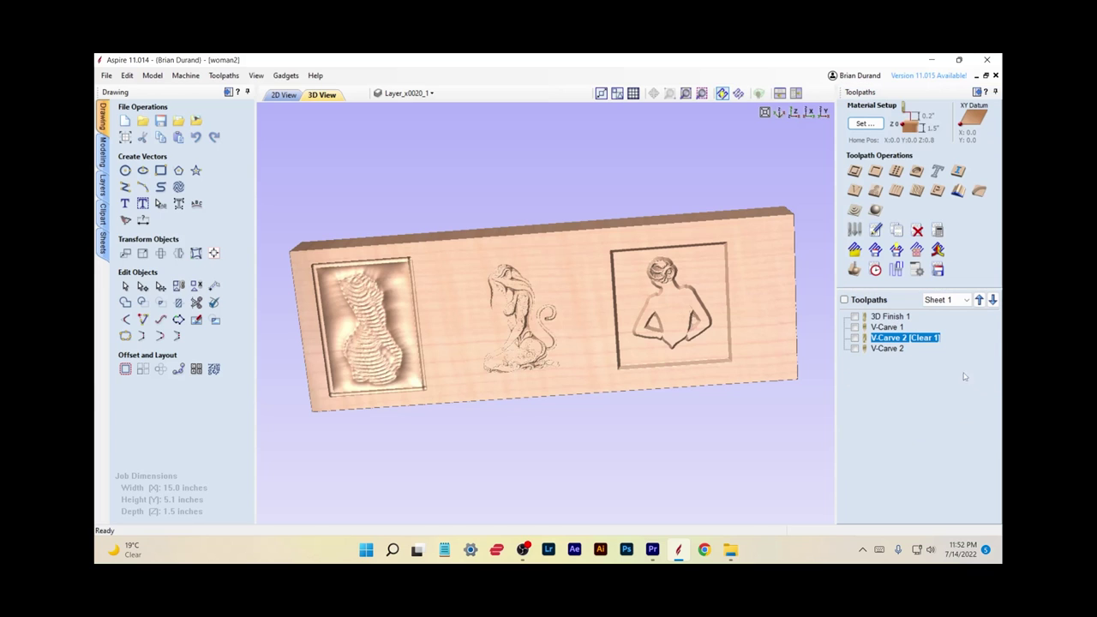
Save the V-Carve 2 [Clear 1] toolpath with the Grbl (inch) (*.gcode) post processor.
{"action": "left_click", "coordinate": [936, 270]}
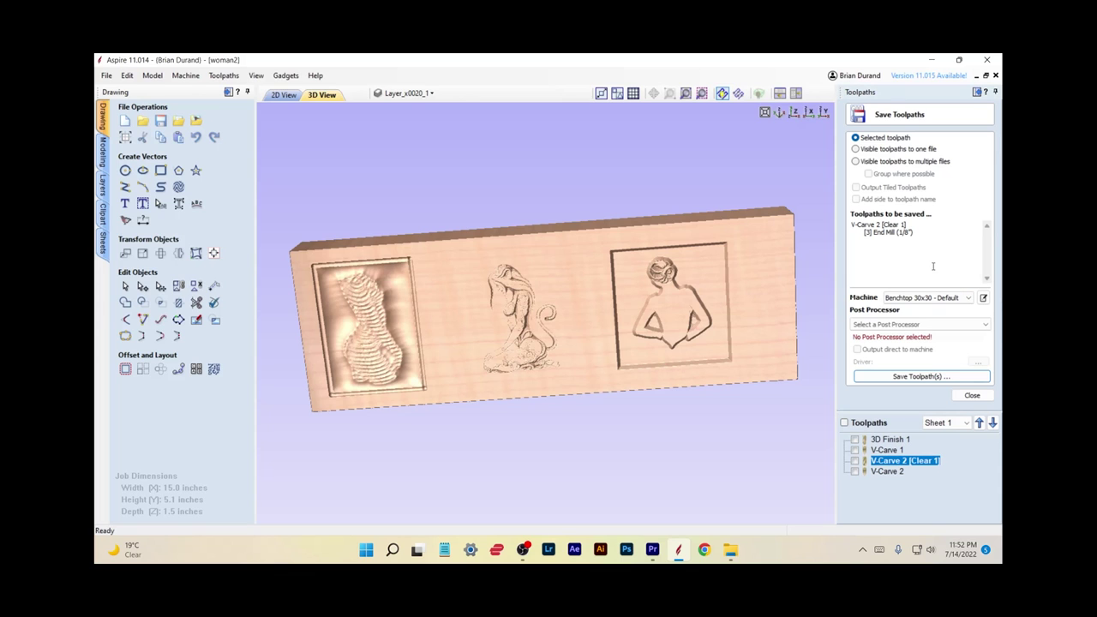
{"action": "left_click", "coordinate": [921, 325]}
{"action": "left_click", "coordinate": [908, 346]}
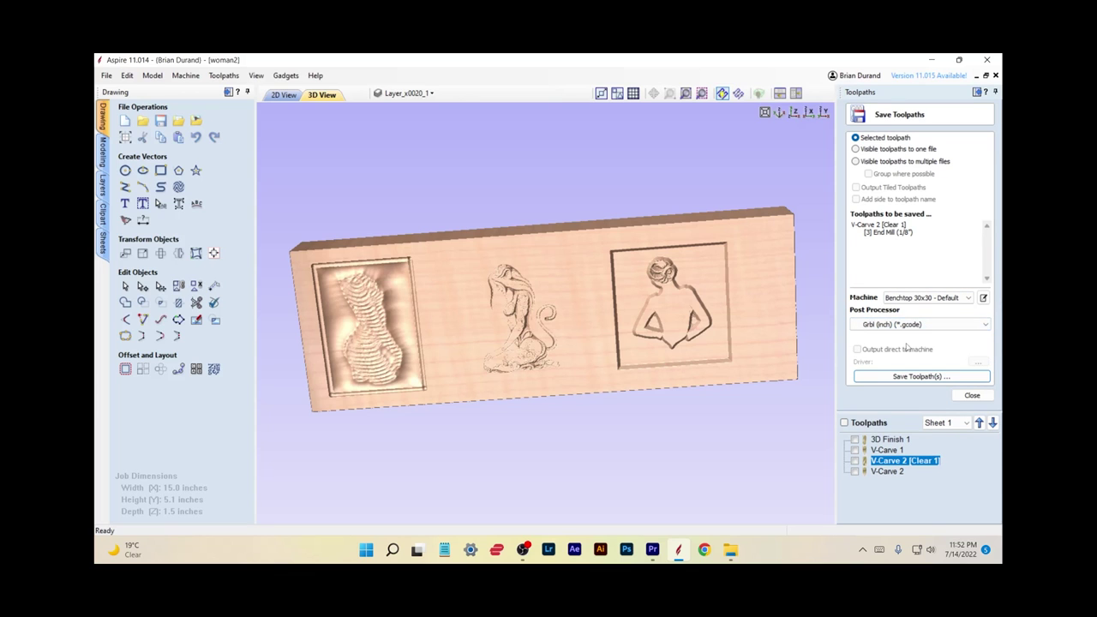
{"action": "left_click", "coordinate": [973, 395]}
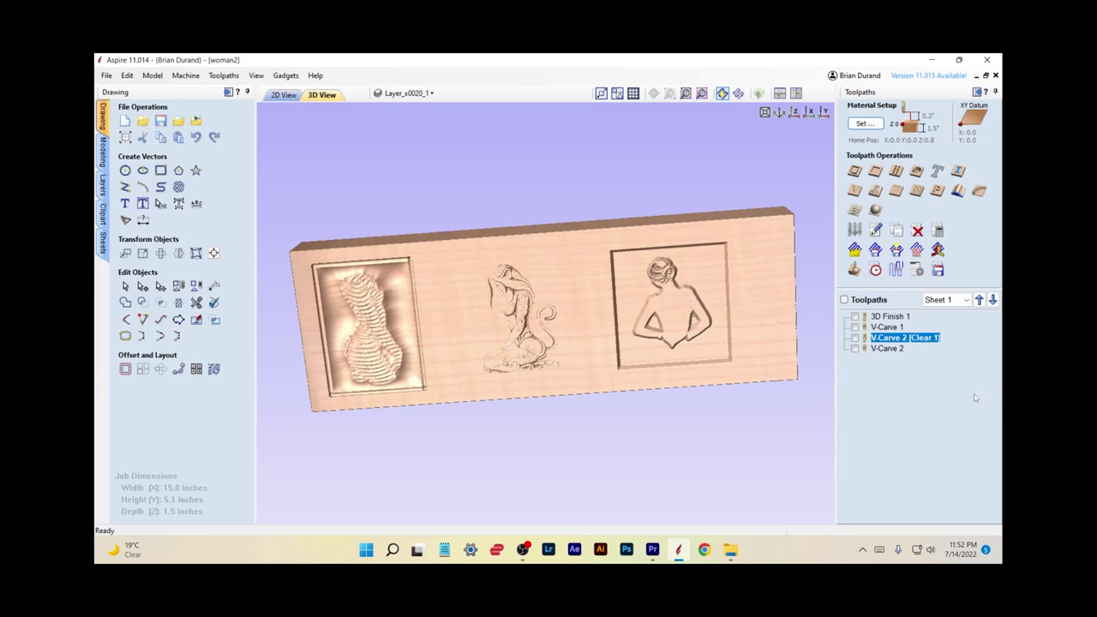
Save the V-Carve 2 toolpath with the Grbl (inch) (*.gcode) post processor.
{"action": "left_click", "coordinate": [892, 349]}
{"action": "left_click", "coordinate": [938, 269]}
{"action": "left_click", "coordinate": [919, 324]}
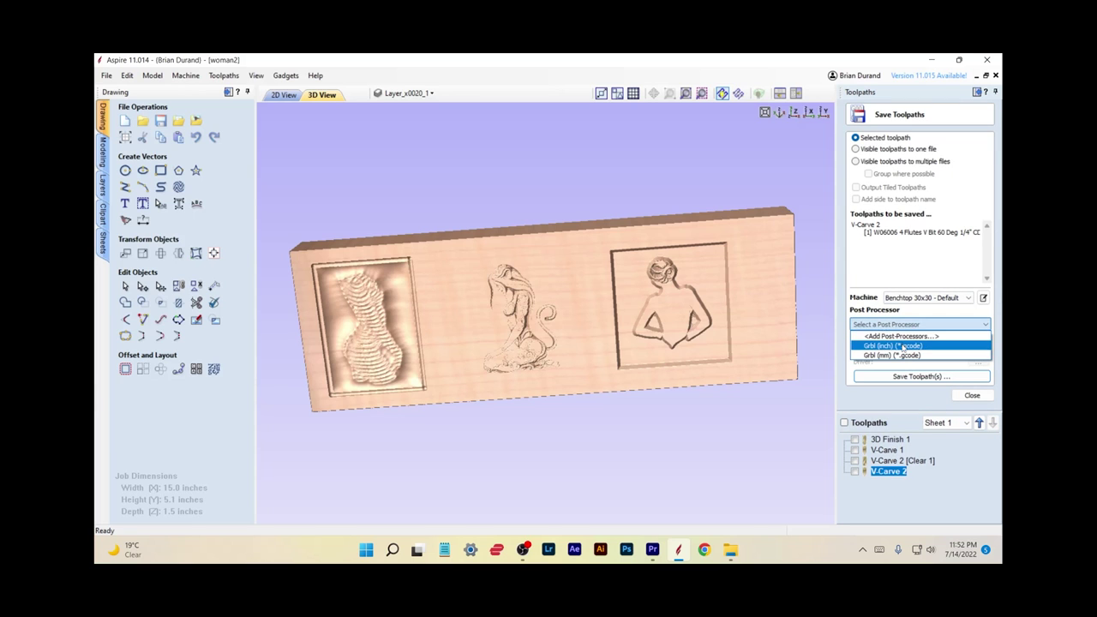
{"action": "left_click", "coordinate": [904, 346]}
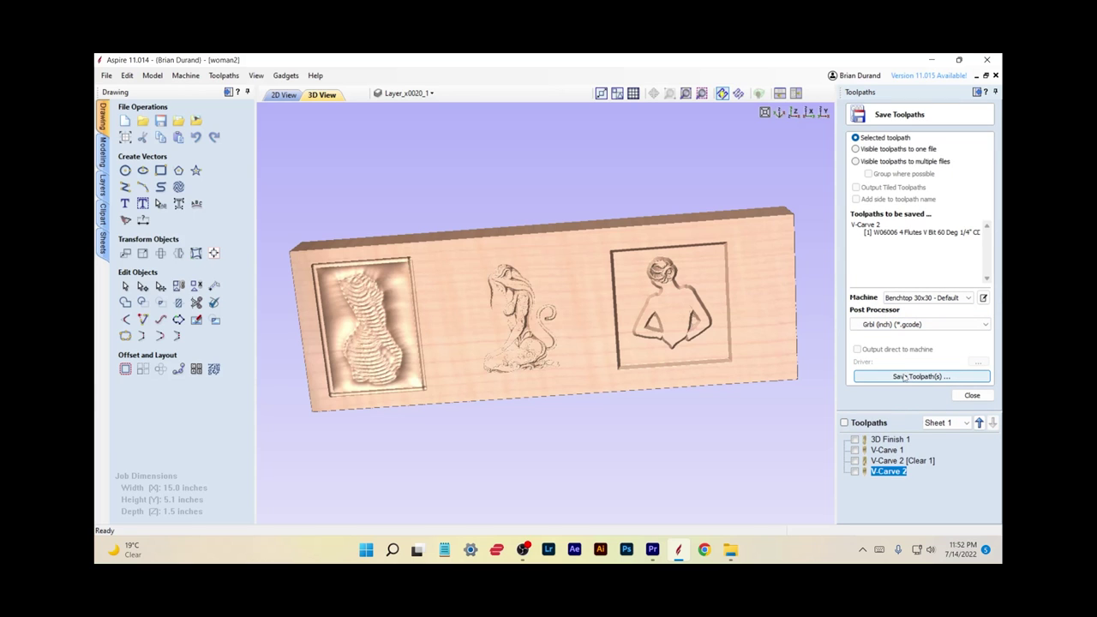
{"action": "left_click", "coordinate": [967, 396]}
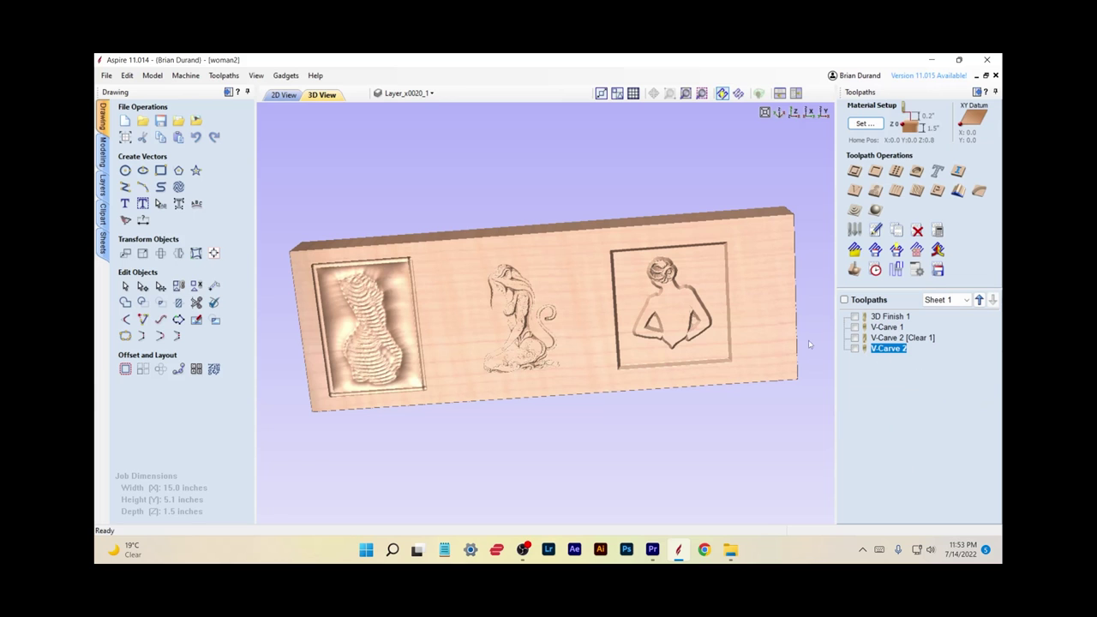
{"action": "left_click_drag", "start_coordinate": [797, 342], "coordinate": [643, 296]}
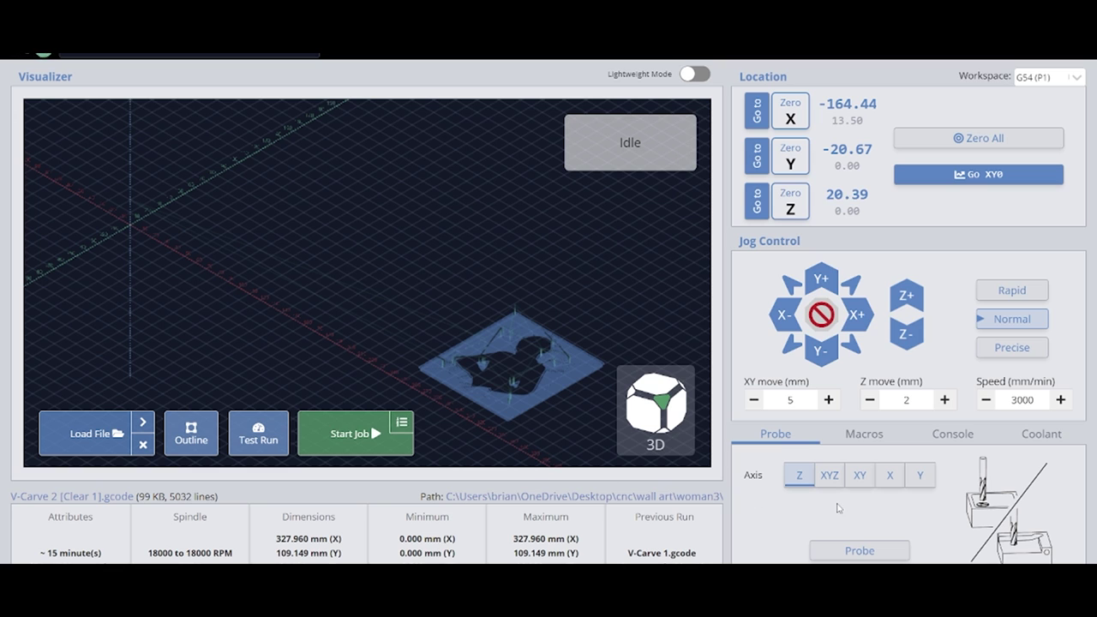
Set the probe to XYZ with a 3.175 mm probe tool.
{"action": "left_click", "coordinate": [830, 477]}
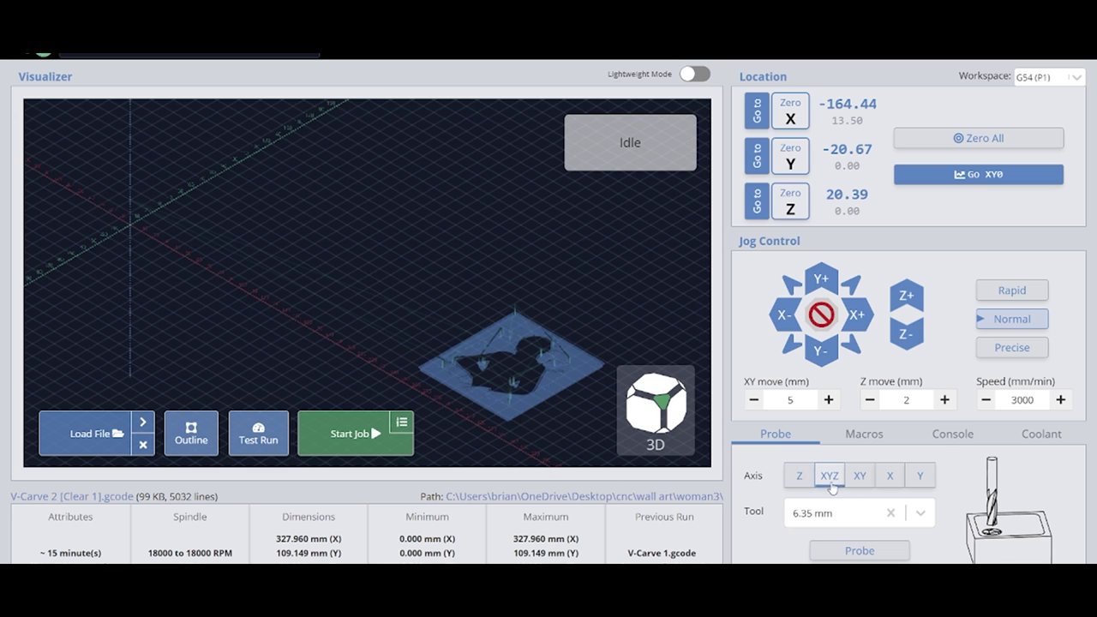
{"action": "left_click", "coordinate": [837, 515]}
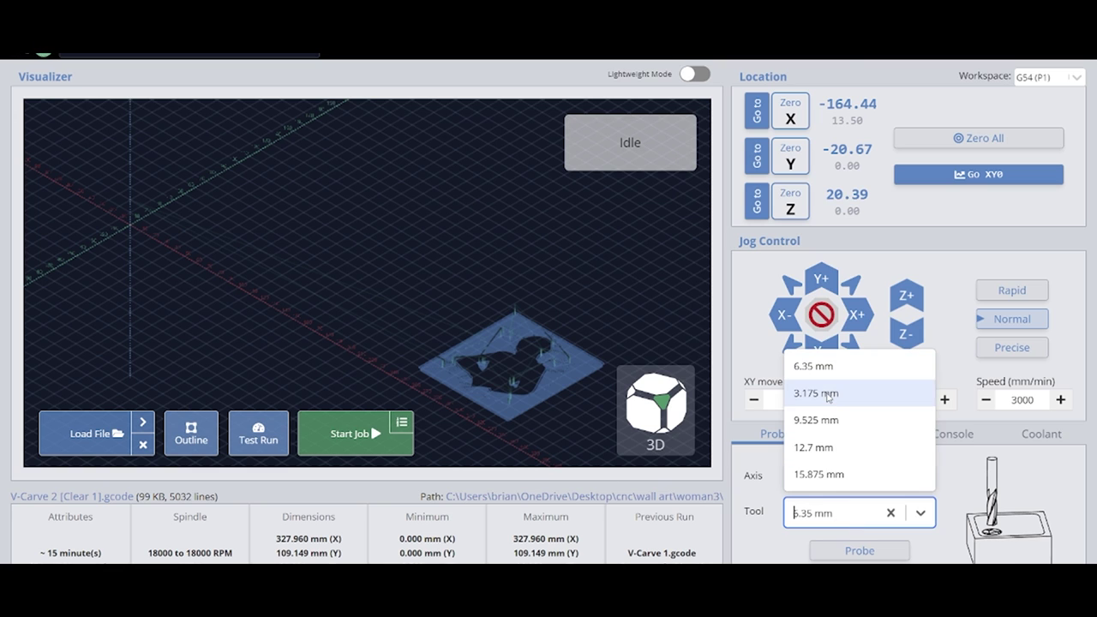
{"action": "left_click", "coordinate": [823, 393]}
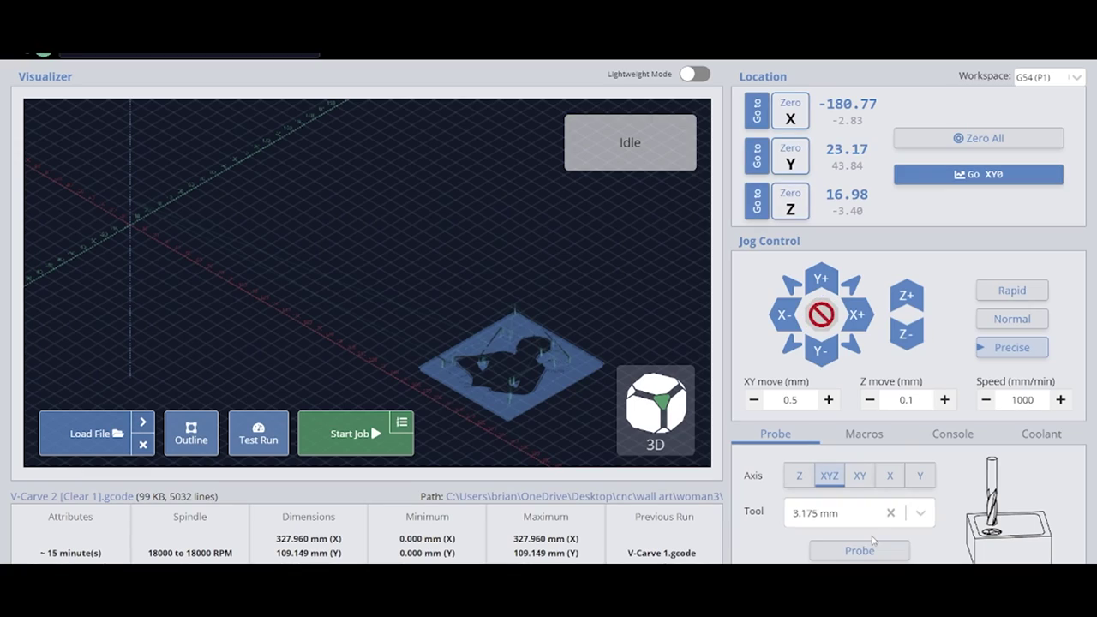
Start the XYZ touch probe routine.
{"action": "left_click", "coordinate": [861, 553]}
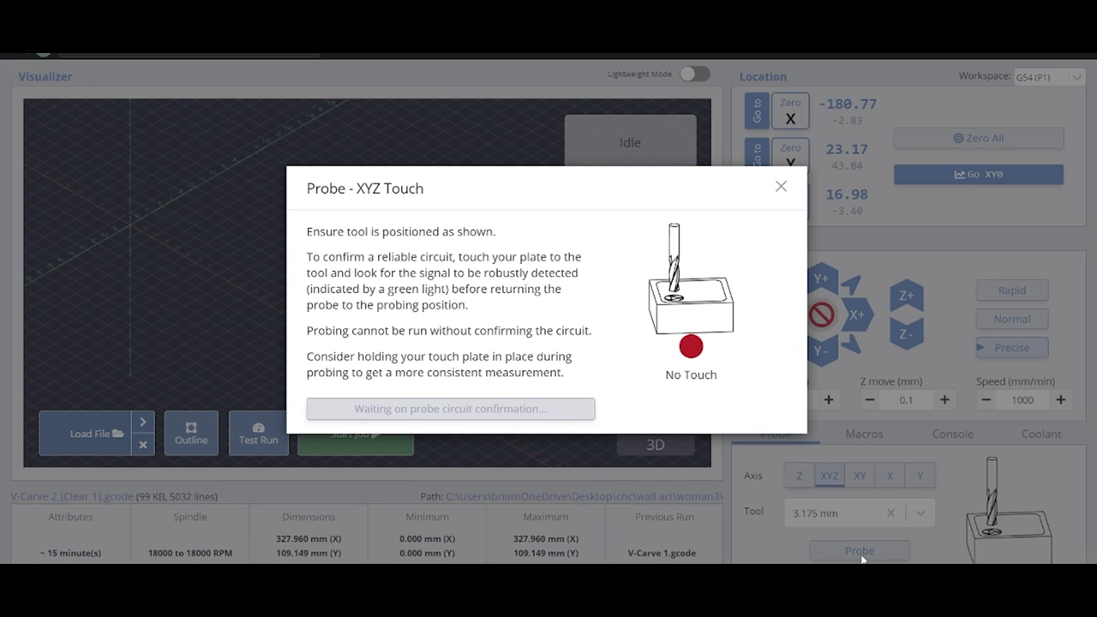